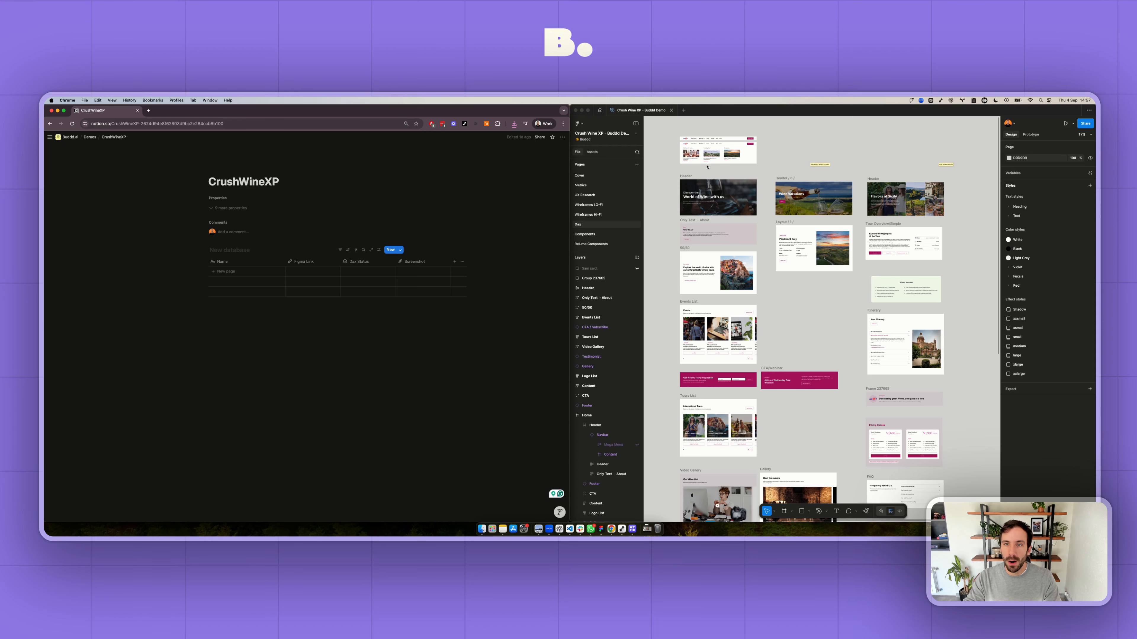
- Select the group with the two navbar variants in the Figma design and copy a link to it
{"action": "scroll", "coordinate": [707, 167], "scroll_direction": "up", "scroll_amount": 1}
{"action": "scroll", "coordinate": [708, 180], "scroll_direction": "up", "scroll_amount": 10}
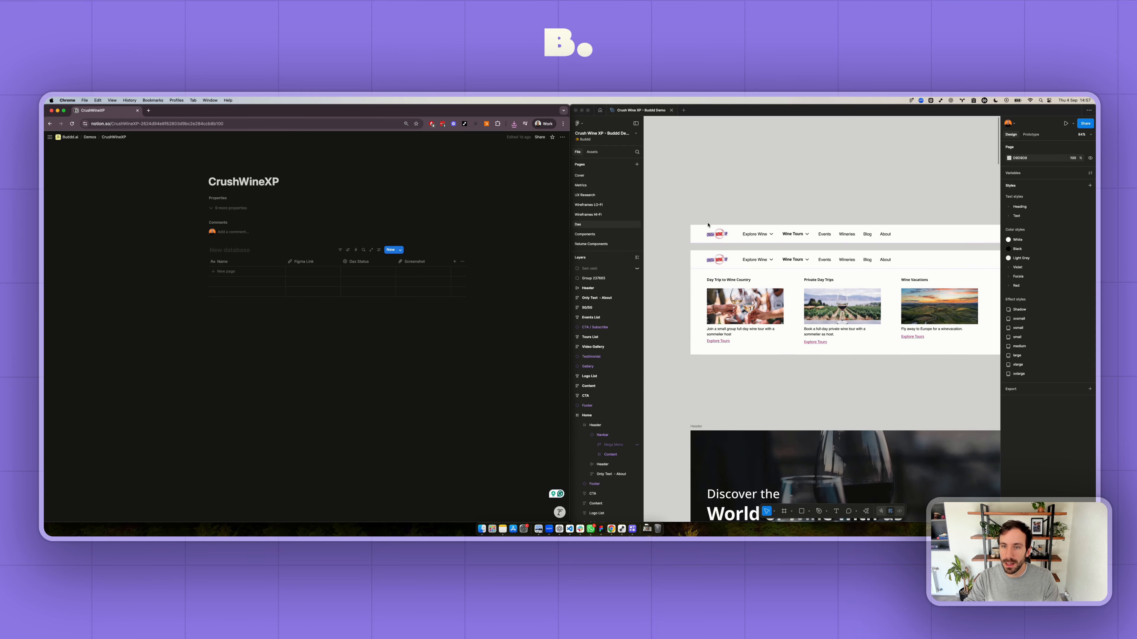
{"action": "left_click", "coordinate": [718, 208]}
{"action": "scroll", "coordinate": [718, 211], "scroll_direction": "down", "scroll_amount": 3}
{"action": "left_click", "coordinate": [731, 239]}
{"action": "left_click", "coordinate": [732, 239]}
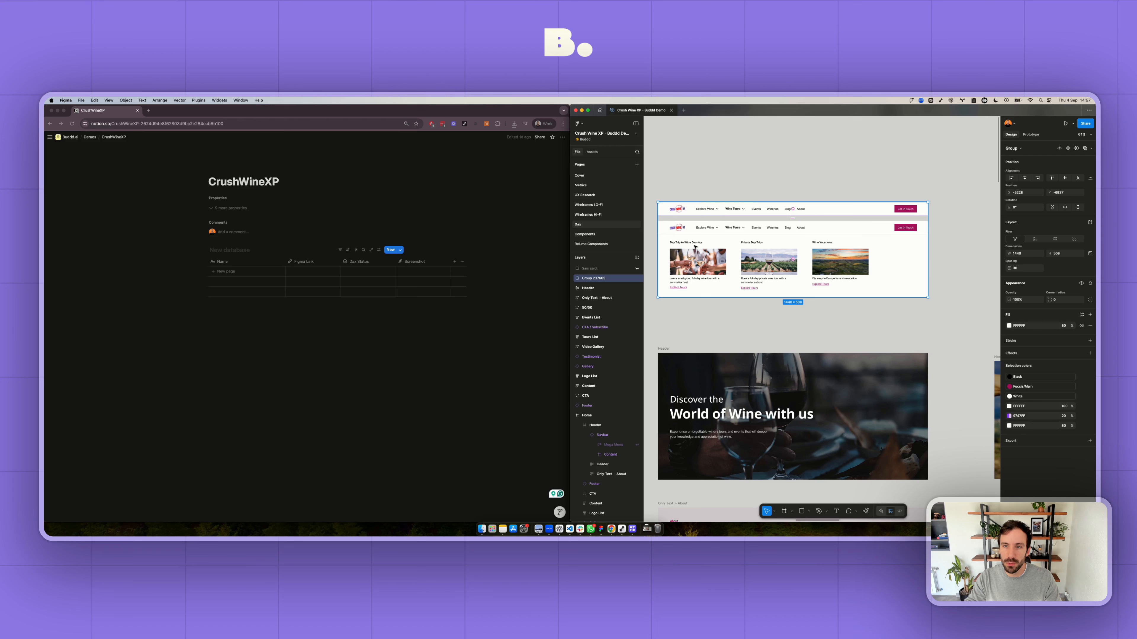
{"action": "scroll", "coordinate": [716, 231], "scroll_direction": "up", "scroll_amount": 1}
{"action": "right_click", "coordinate": [725, 233]}
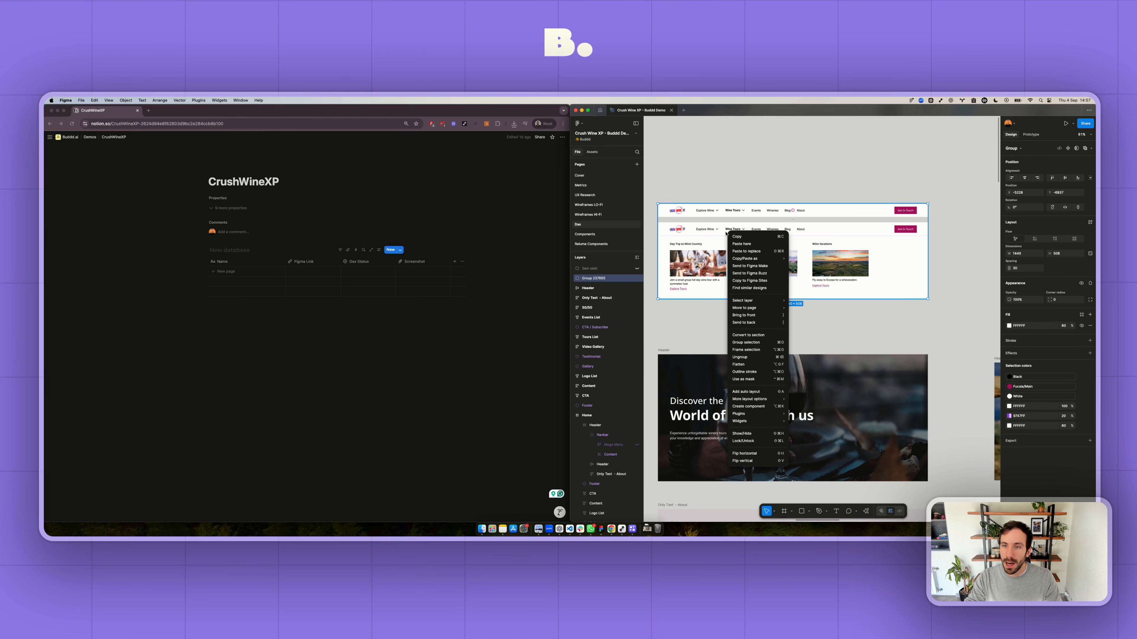
{"action": "mouse_move", "coordinate": [746, 258]}
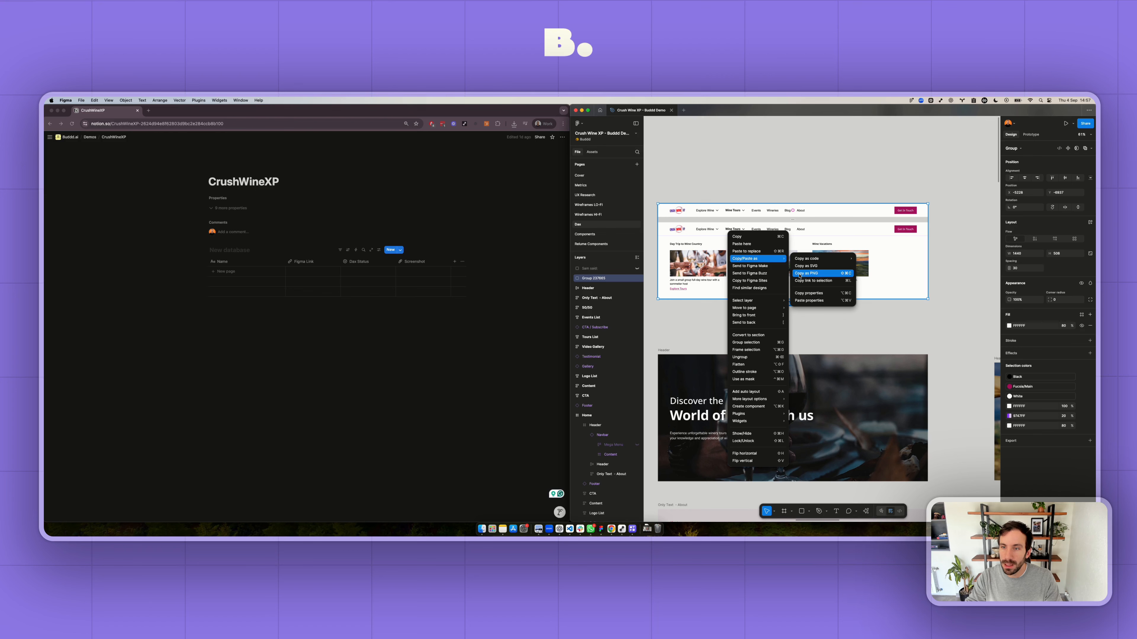
{"action": "left_click", "coordinate": [811, 281]}
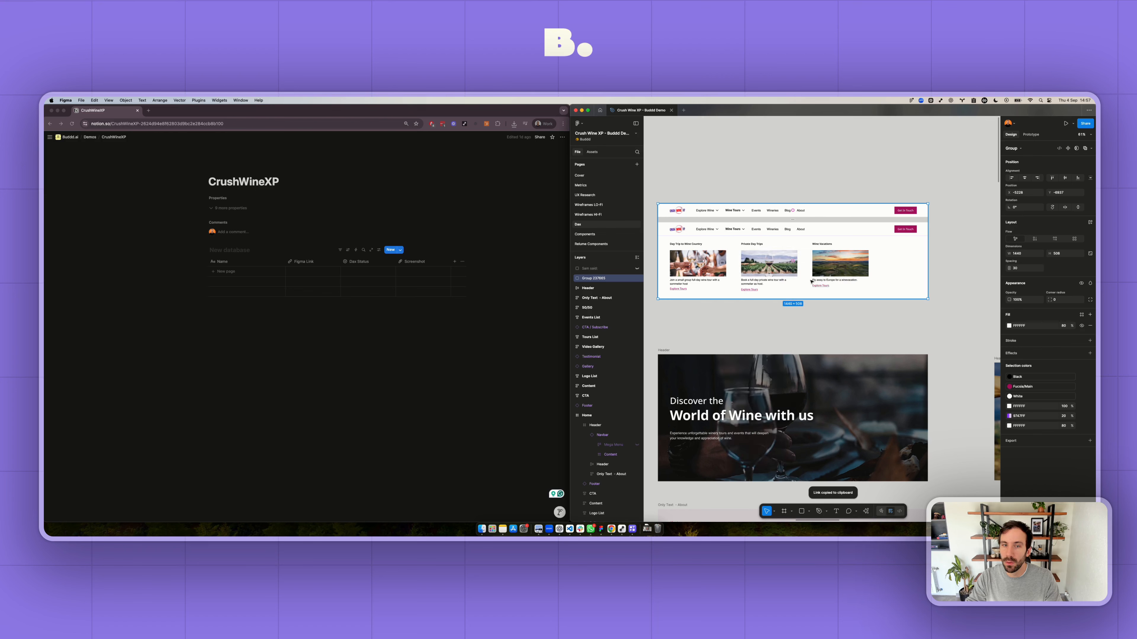
- Switch to Notion and add a database entry named Navbar with the copied link as its Figma Link
{"action": "left_click", "coordinate": [313, 274]}
{"action": "left_click", "coordinate": [249, 272]}
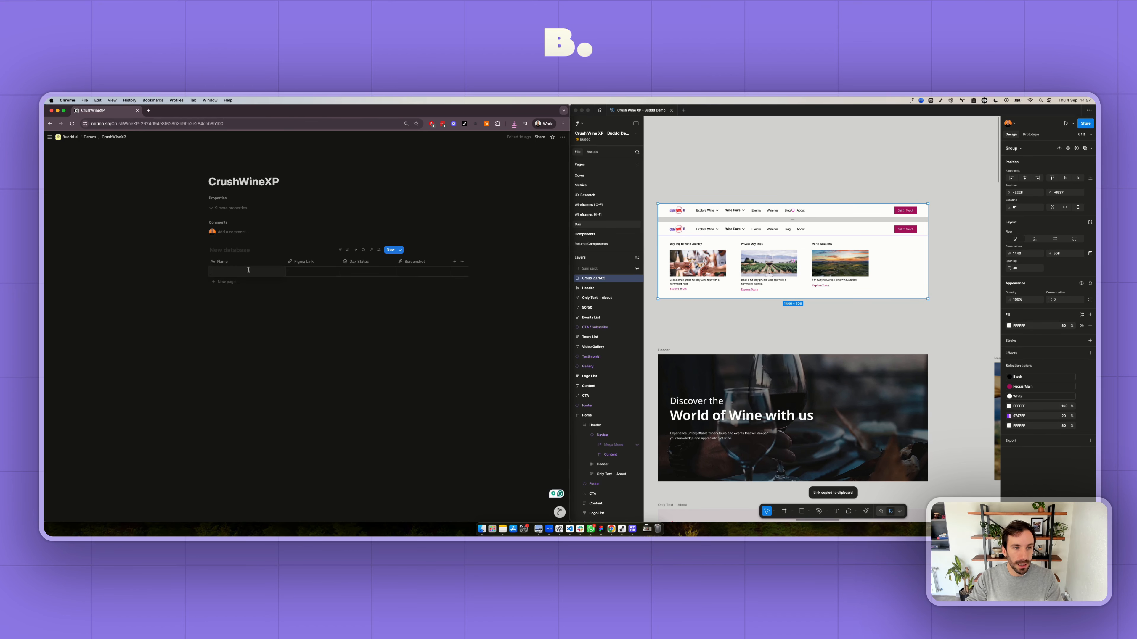
{"action": "type", "text": "Navbar"}
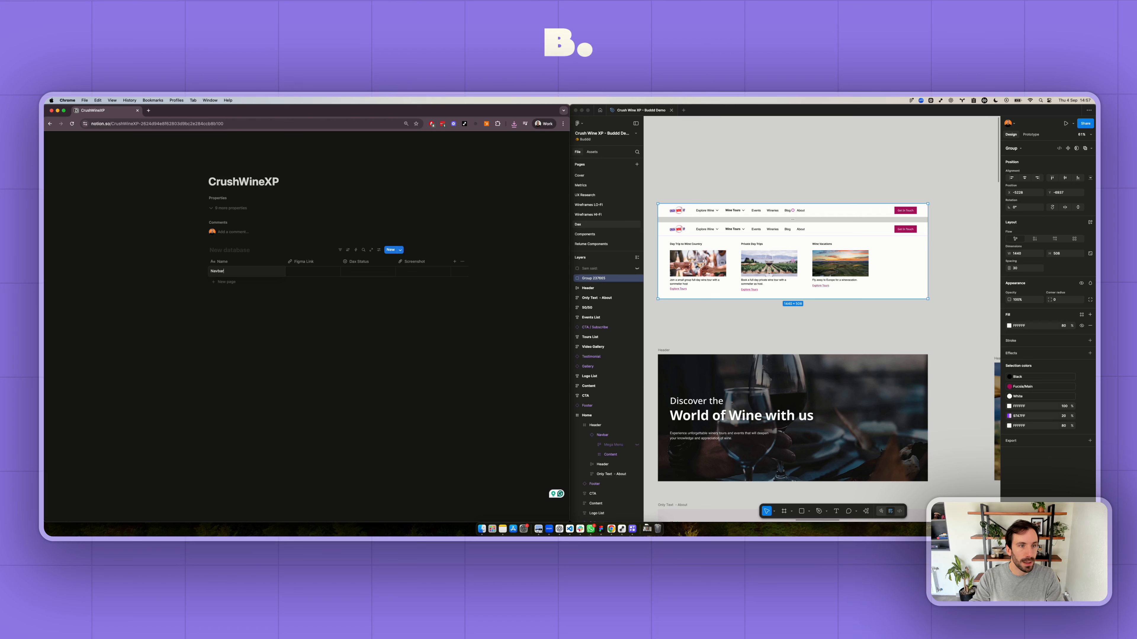
{"action": "key", "text": "Tab"}
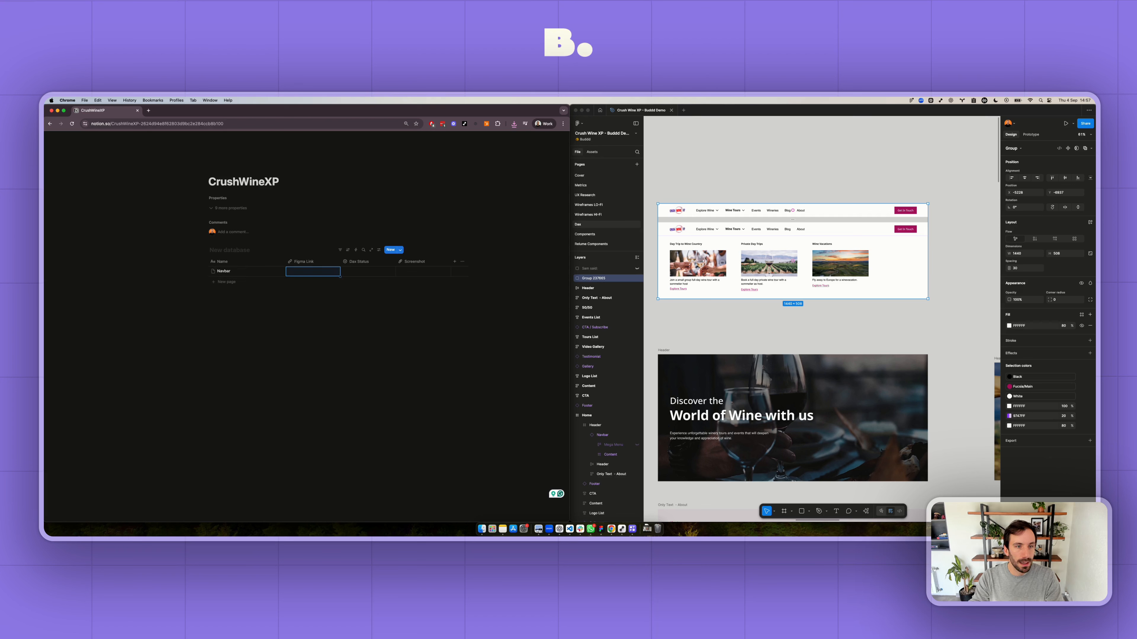
{"action": "key", "text": "super+v"}
{"action": "left_click", "coordinate": [252, 342]}
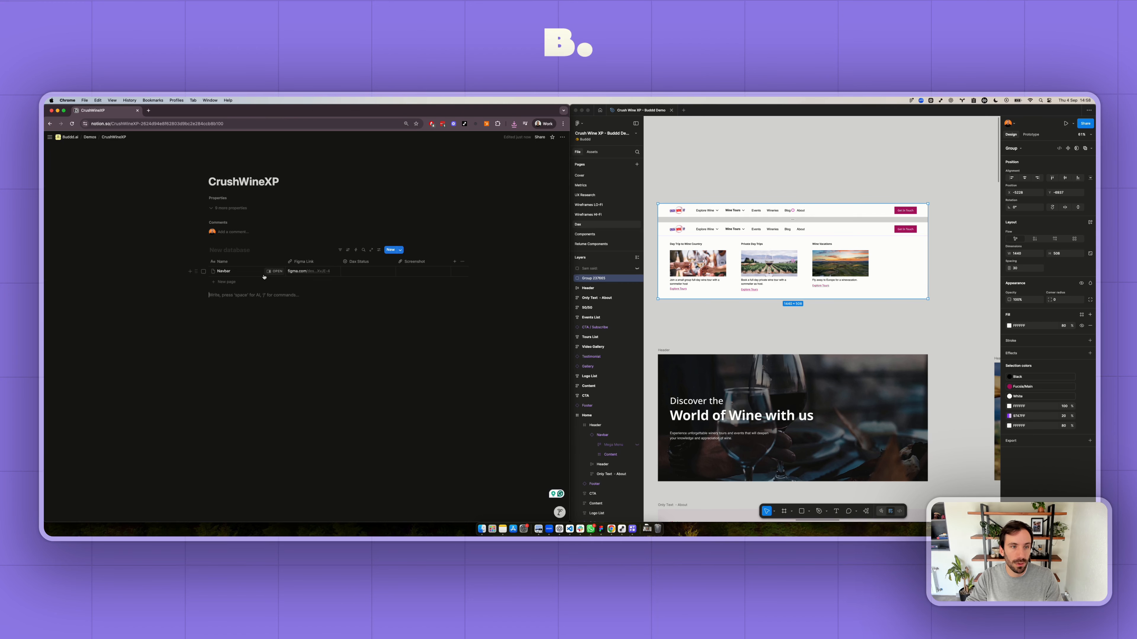
- Open the Navbar entry and write the note "This navbar has a megamenu as shown on the image." in its body
{"action": "left_click", "coordinate": [272, 271]}
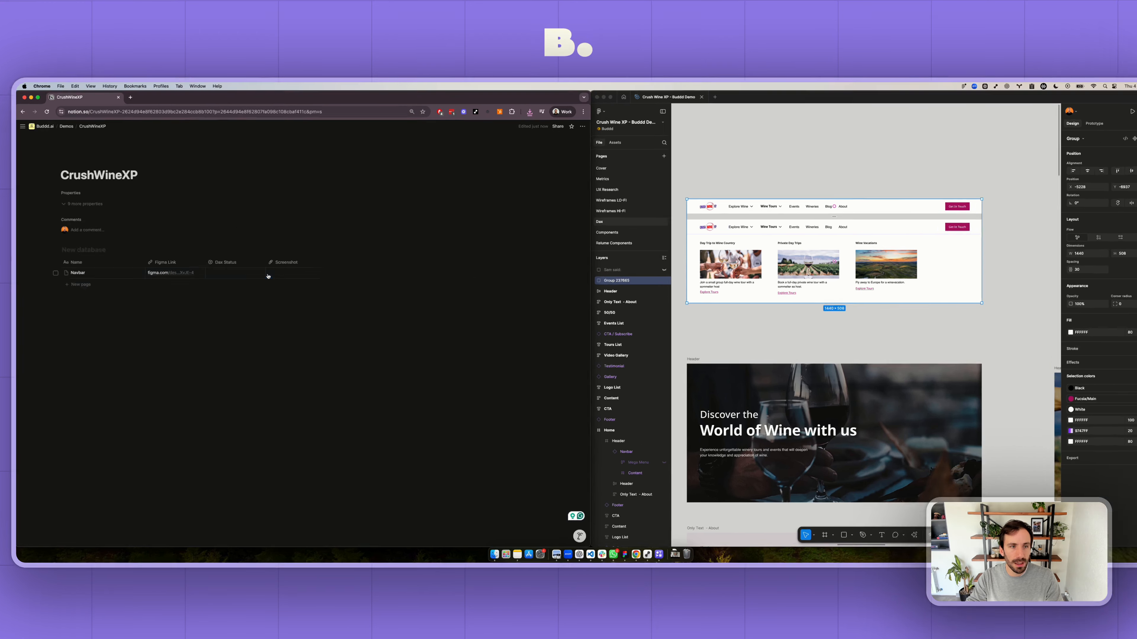
{"action": "left_click", "coordinate": [274, 271]}
{"action": "left_click", "coordinate": [411, 245]}
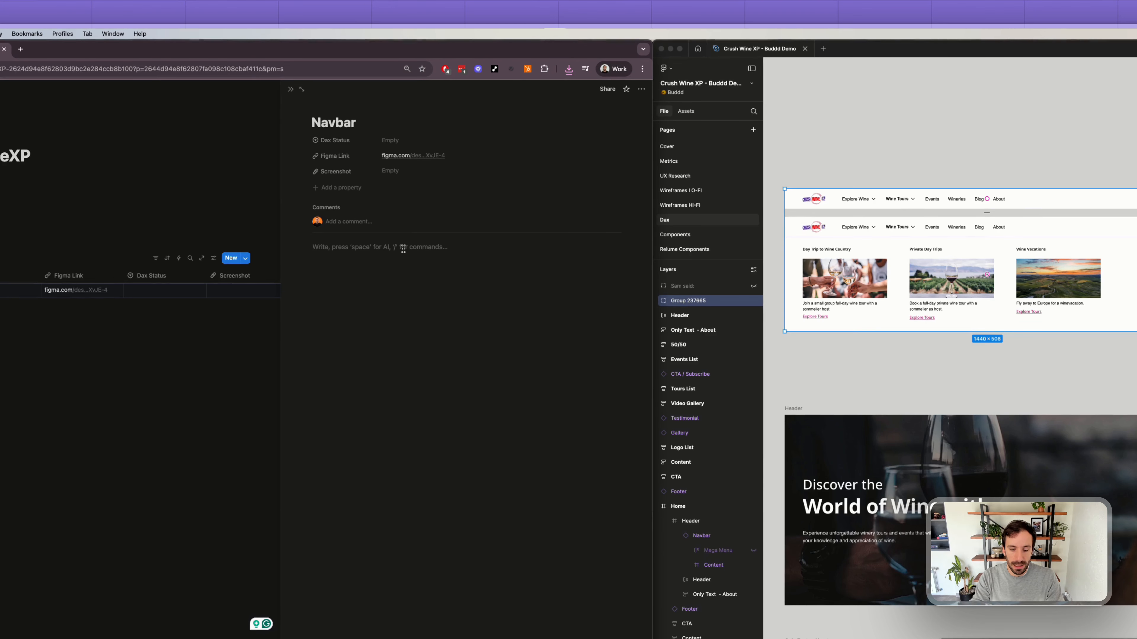
{"action": "type", "text": "This "}
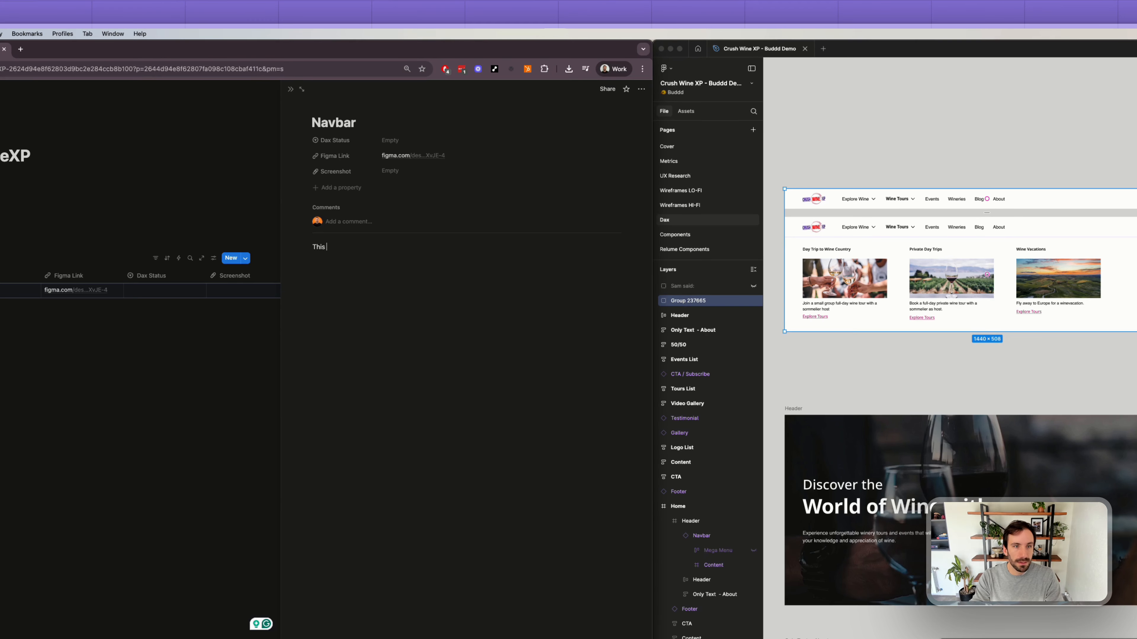
{"action": "type", "text": "navbar ha"}
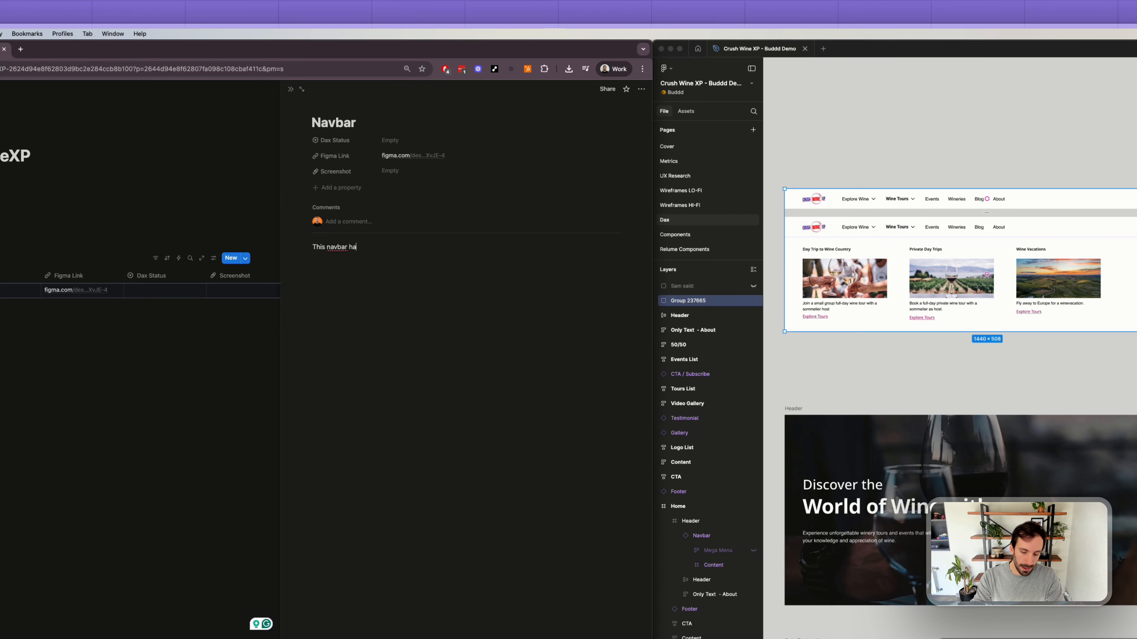
{"action": "type", "text": "s a megamenu "}
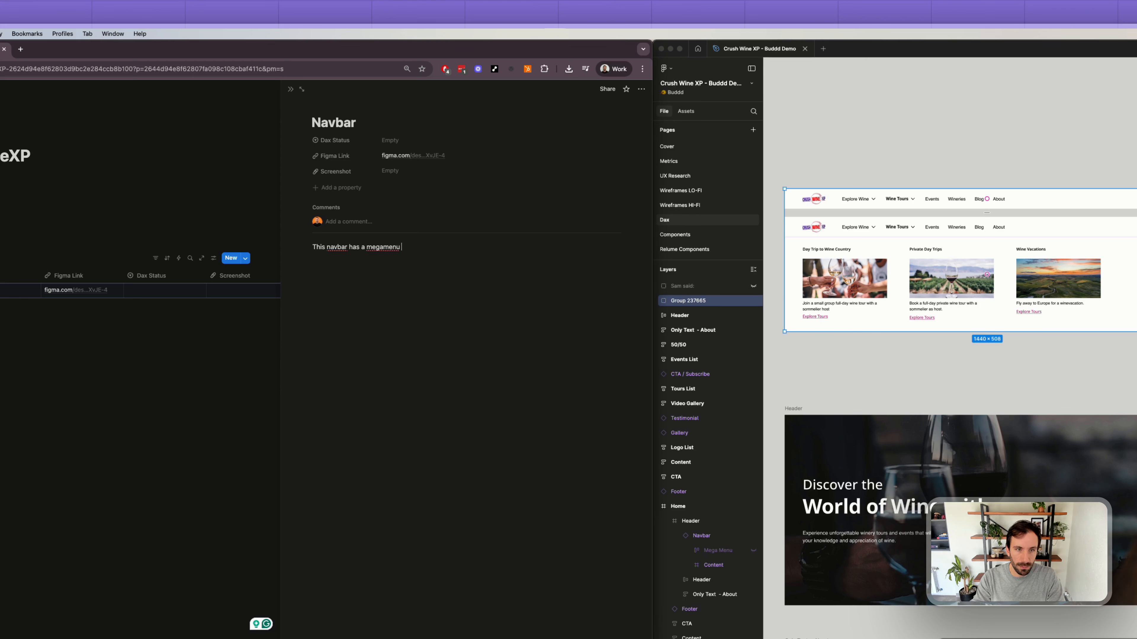
{"action": "type", "text": "when"}
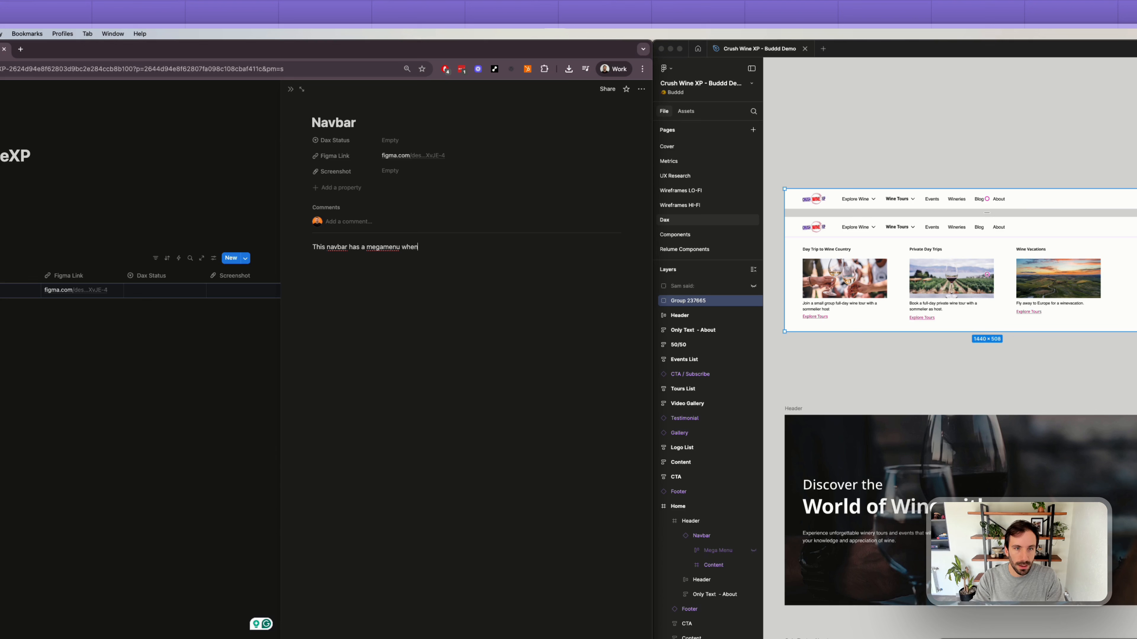
{"action": "key", "text": "shift+alt+Left"}
{"action": "type", "text": "as shown on the im"}
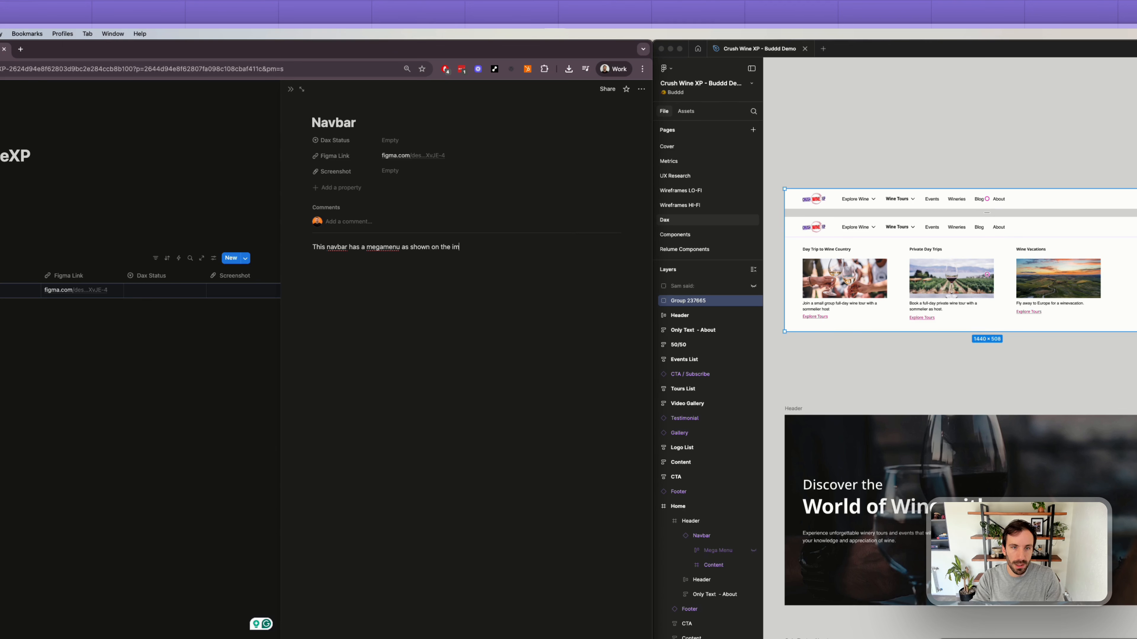
{"action": "type", "text": "age."}
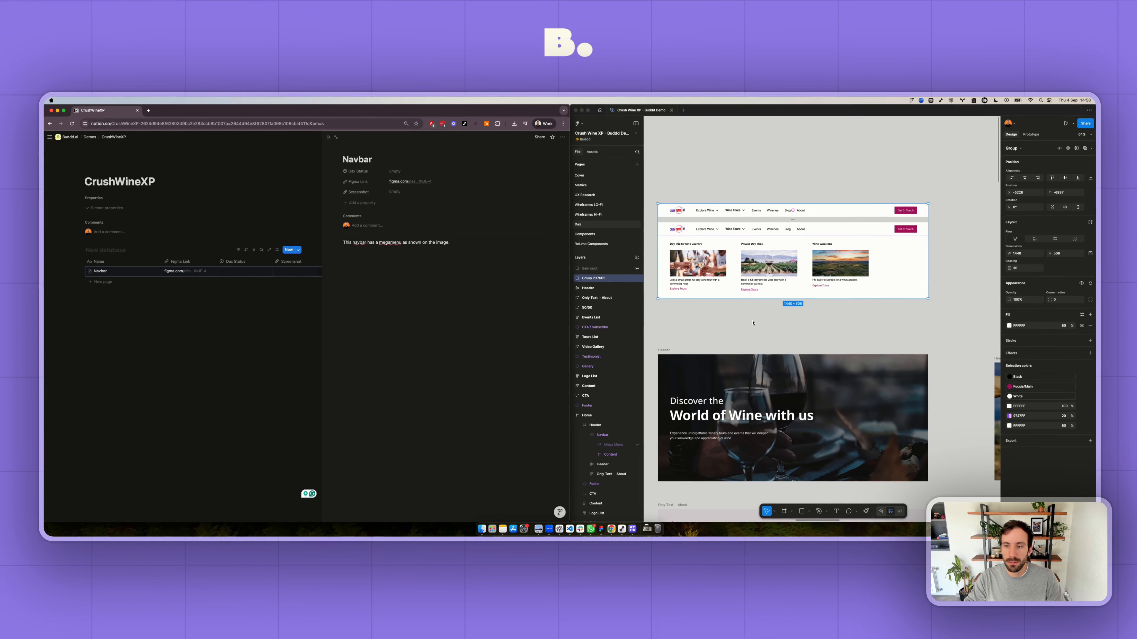
- Switch to Figma and move the "World of Wine with us" and "Wine Vacations" headers out of their columns, stacking them on empty canvas
{"action": "scroll", "coordinate": [752, 323], "scroll_direction": "down", "scroll_amount": 5}
{"action": "scroll", "coordinate": [750, 313], "scroll_direction": "down", "scroll_amount": 3, "text": "ctrl"}
{"action": "scroll", "coordinate": [749, 305], "scroll_direction": "right", "scroll_amount": 3}
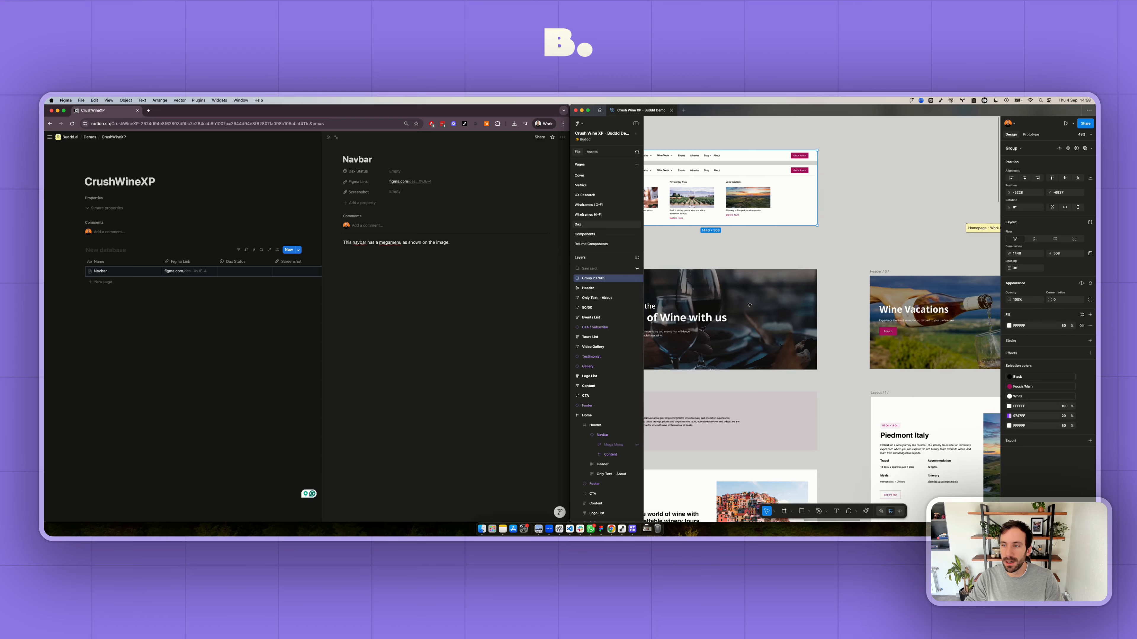
{"action": "scroll", "coordinate": [750, 306], "scroll_direction": "right", "scroll_amount": 2}
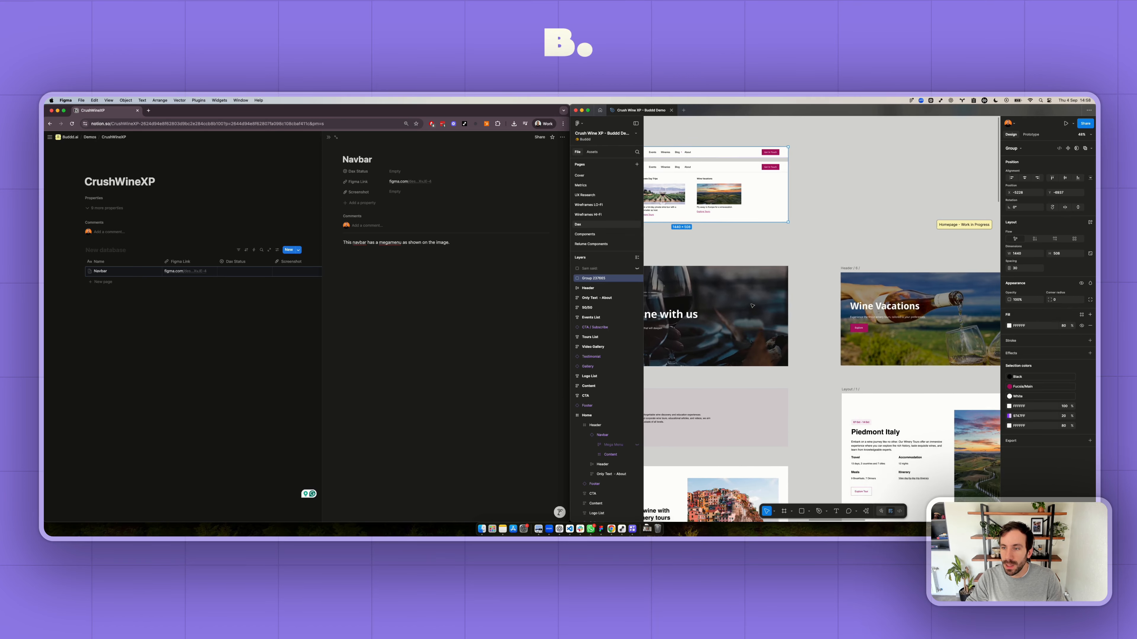
{"action": "scroll", "coordinate": [753, 306], "scroll_direction": "left", "scroll_amount": 3}
{"action": "scroll", "coordinate": [752, 306], "scroll_direction": "right", "scroll_amount": 2}
{"action": "scroll", "coordinate": [756, 304], "scroll_direction": "left", "scroll_amount": 3}
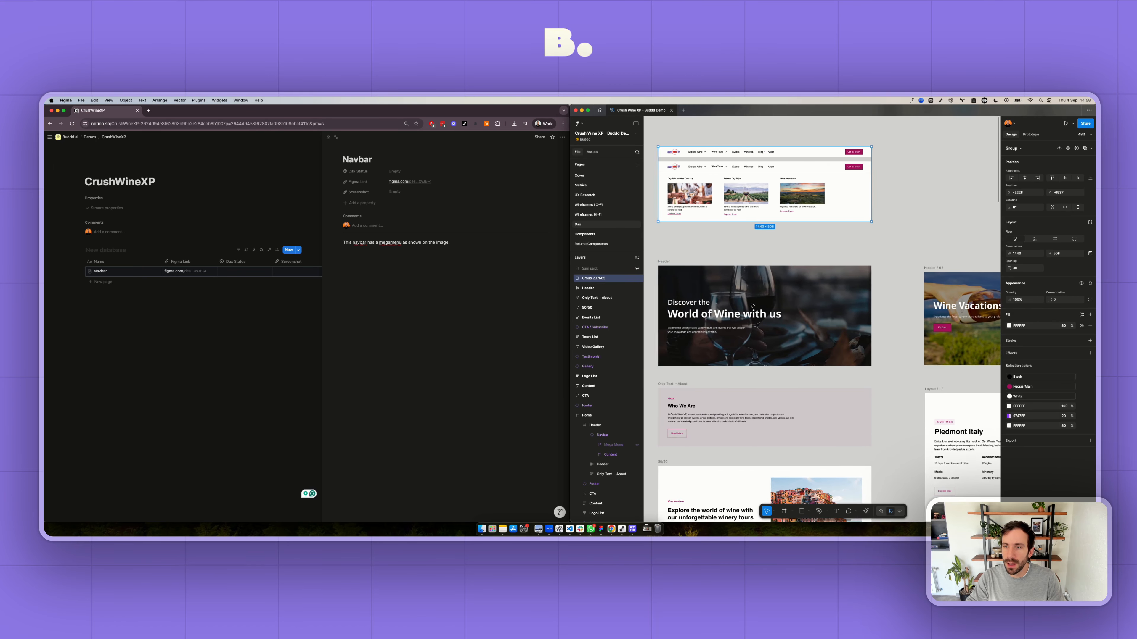
{"action": "scroll", "coordinate": [777, 299], "scroll_direction": "down", "scroll_amount": 5, "text": "ctrl"}
{"action": "scroll", "coordinate": [776, 299], "scroll_direction": "right", "scroll_amount": 2}
{"action": "scroll", "coordinate": [777, 298], "scroll_direction": "left", "scroll_amount": 2}
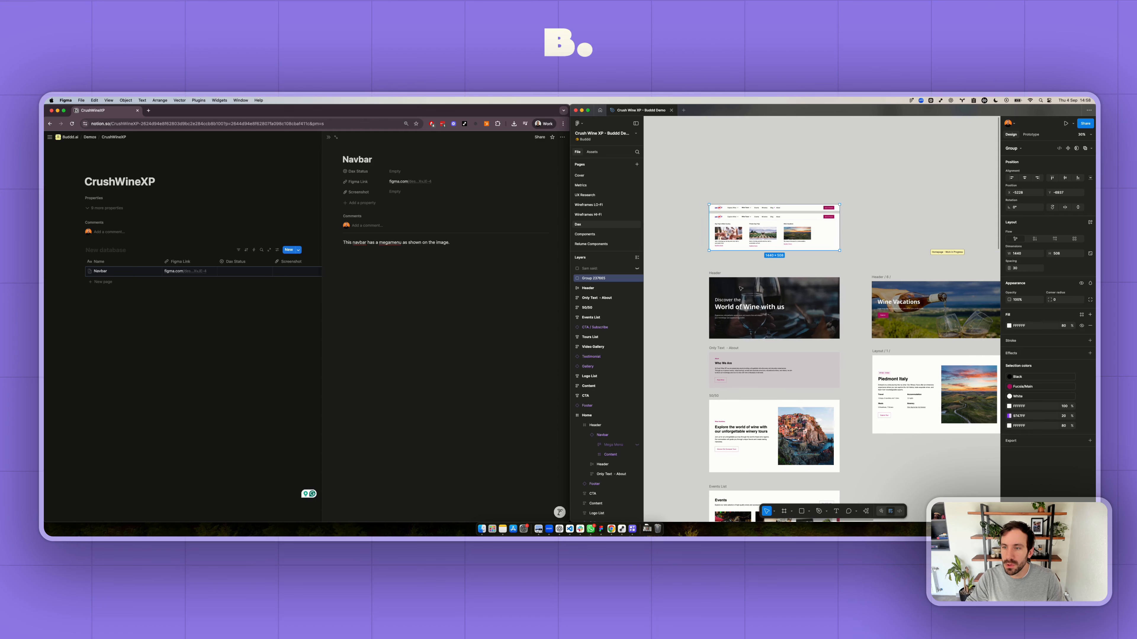
{"action": "scroll", "coordinate": [747, 274], "scroll_direction": "left", "scroll_amount": 2}
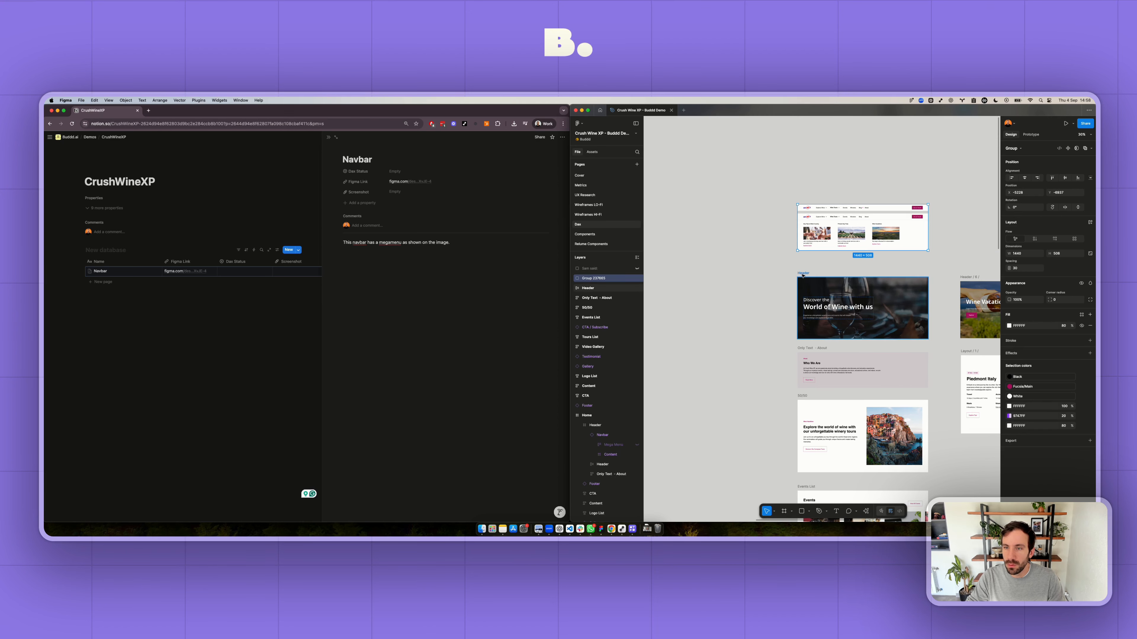
{"action": "left_click_drag", "start_coordinate": [804, 273], "coordinate": [656, 255]}
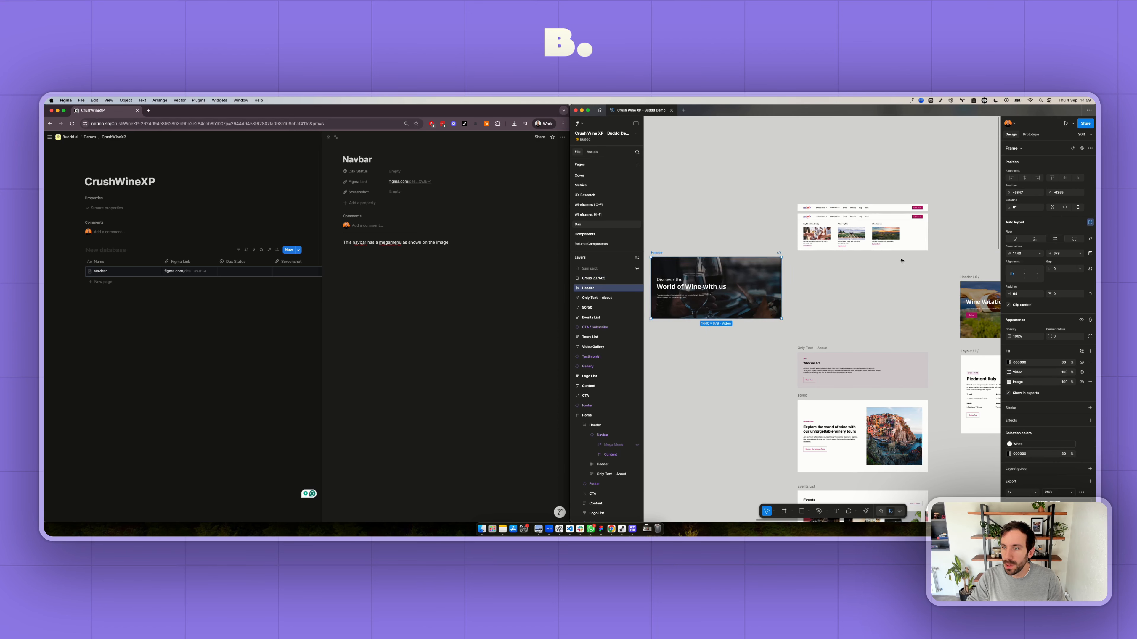
{"action": "left_click_drag", "start_coordinate": [963, 277], "coordinate": [672, 321]}
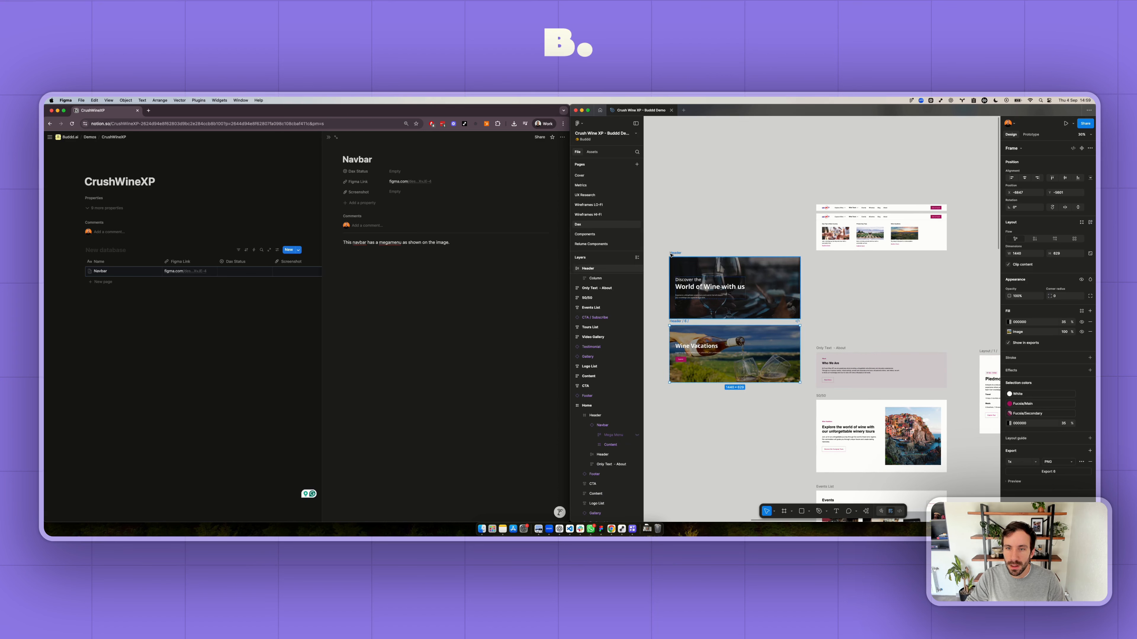
- Group the two stacked headers and copy a link to the group
{"action": "left_click", "coordinate": [600, 269], "text": "shift"}
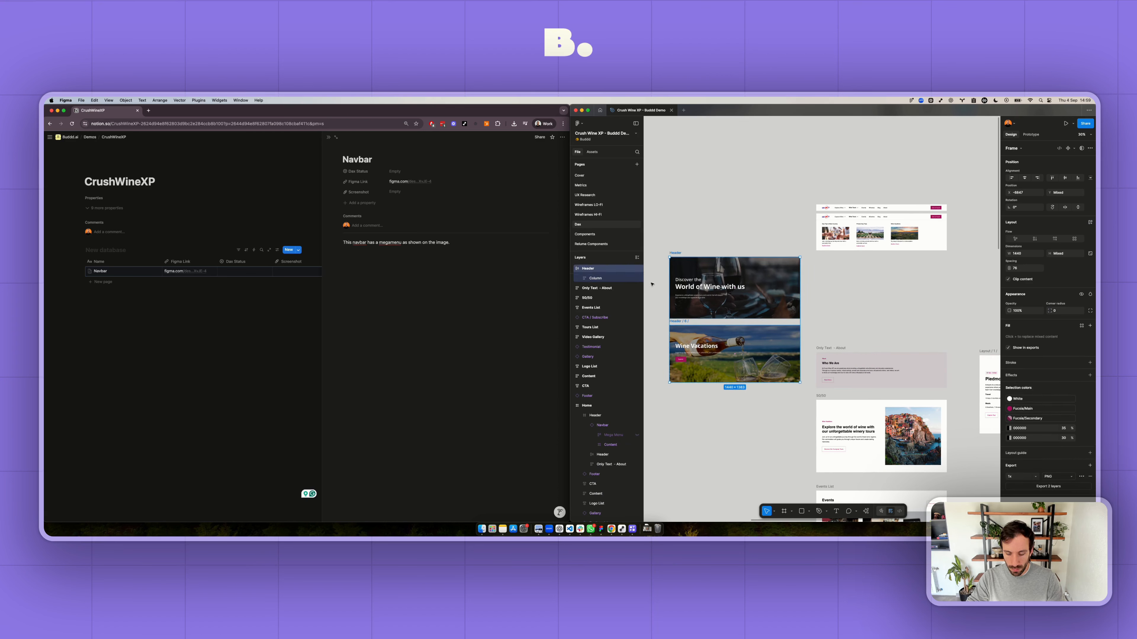
{"action": "key", "text": "super+g"}
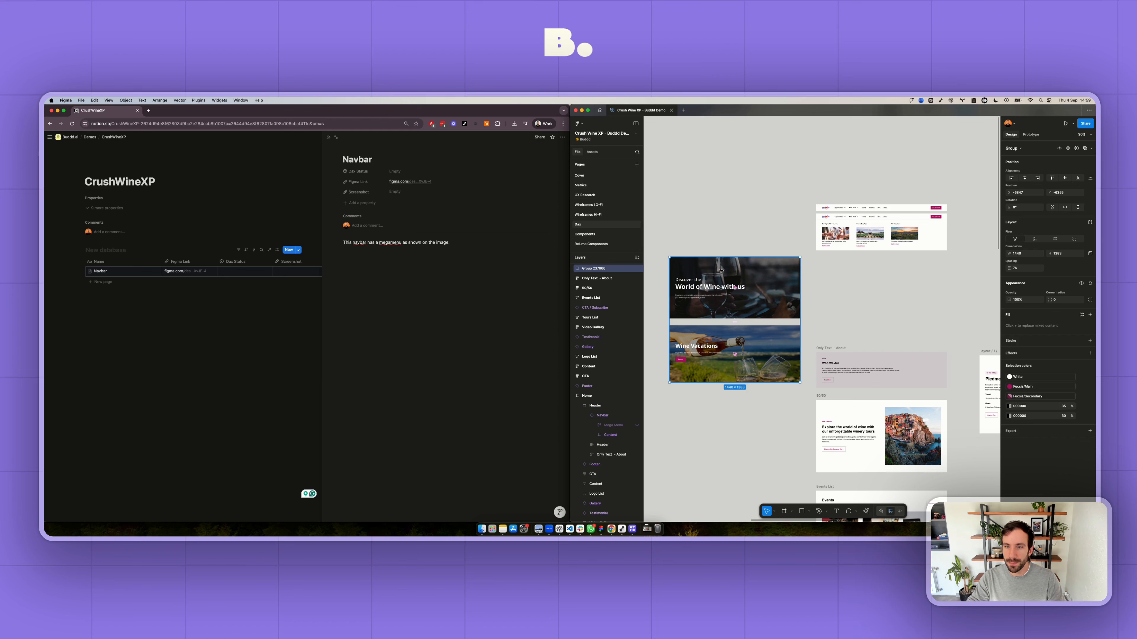
{"action": "right_click", "coordinate": [734, 288]}
{"action": "mouse_move", "coordinate": [743, 292]}
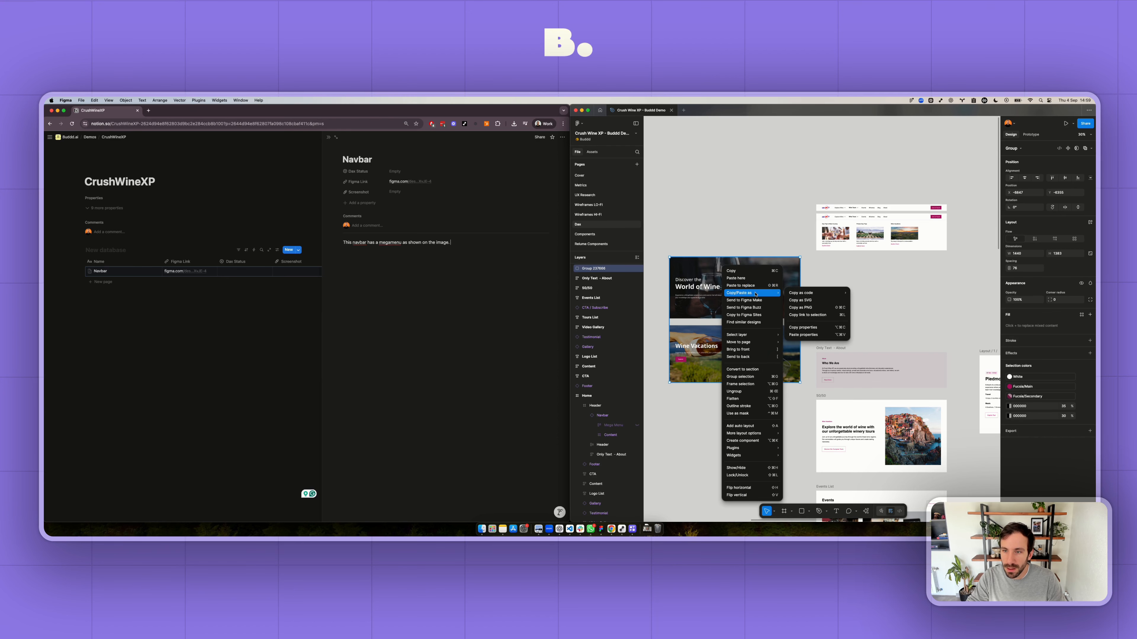
{"action": "left_click", "coordinate": [810, 315]}
- Switch to Notion and add a database entry named Hero with the copied link as its Figma Link
{"action": "left_click", "coordinate": [107, 282]}
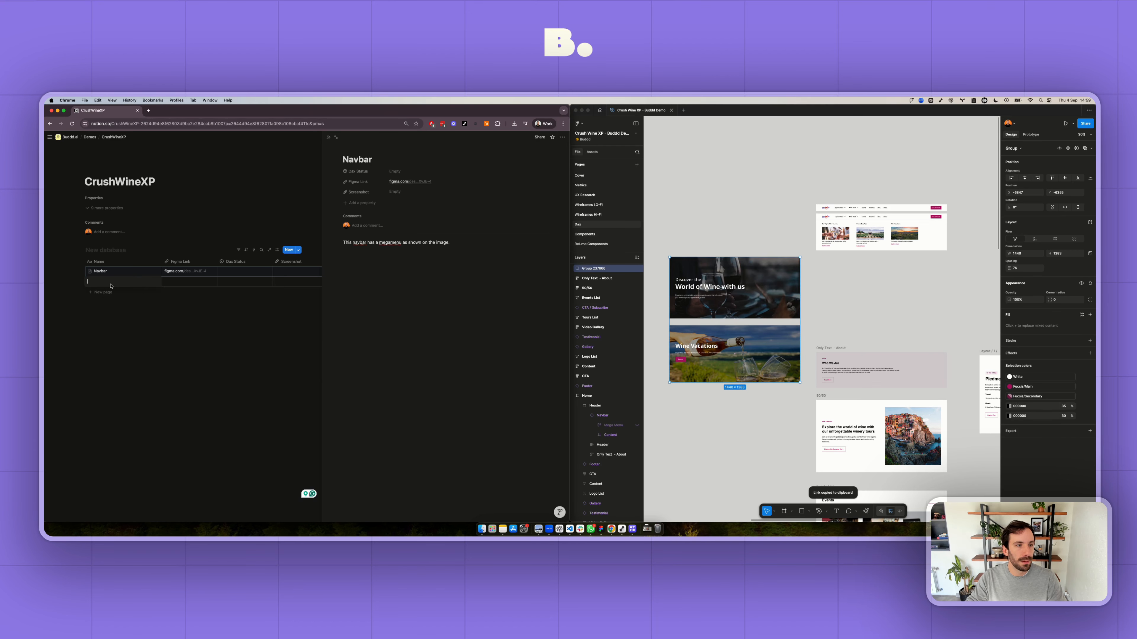
{"action": "type", "text": "Hero"}
{"action": "key", "text": "Tab"}
{"action": "key", "text": "super+v"}
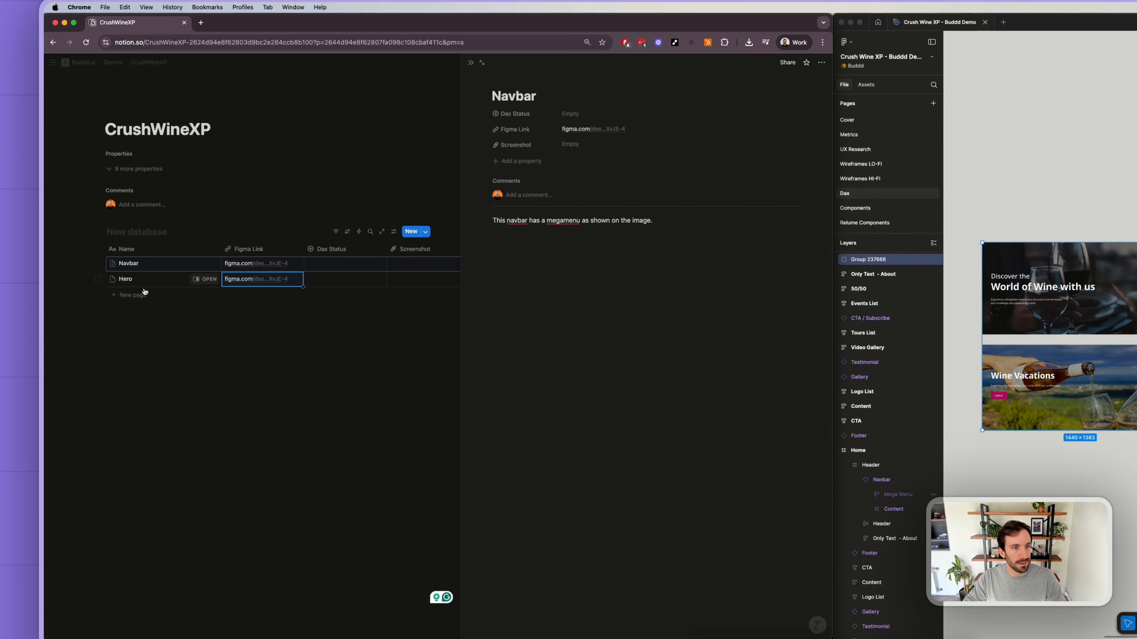
{"action": "left_click", "coordinate": [269, 391]}
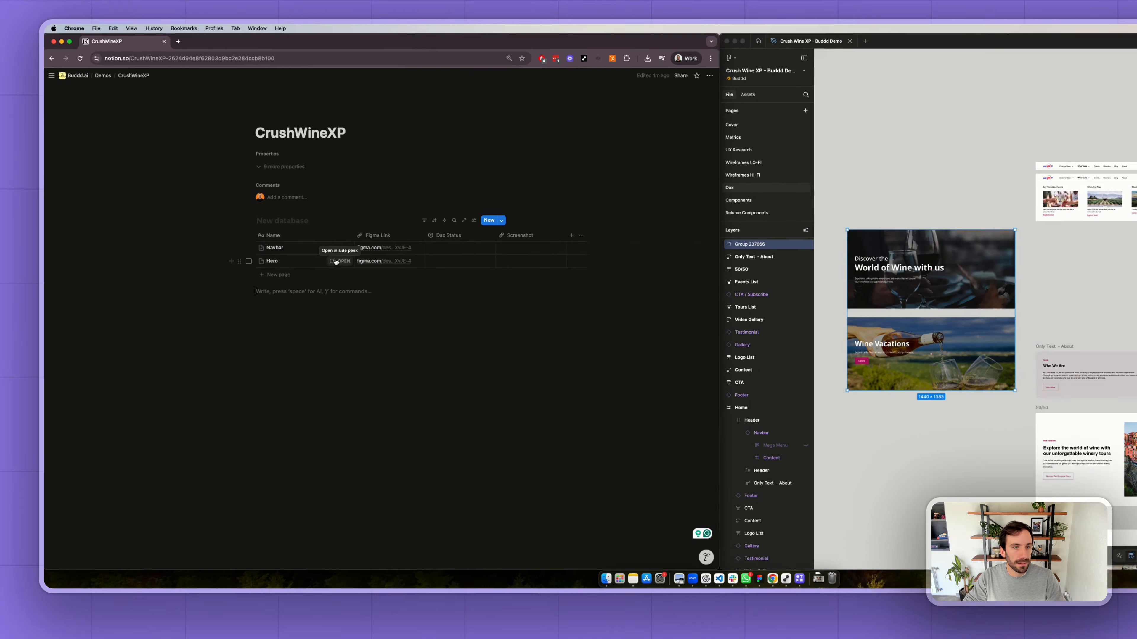
- Open the Hero entry and write the note "The hero should have the option to add a CTA and a pre-title"
{"action": "left_click", "coordinate": [335, 261]}
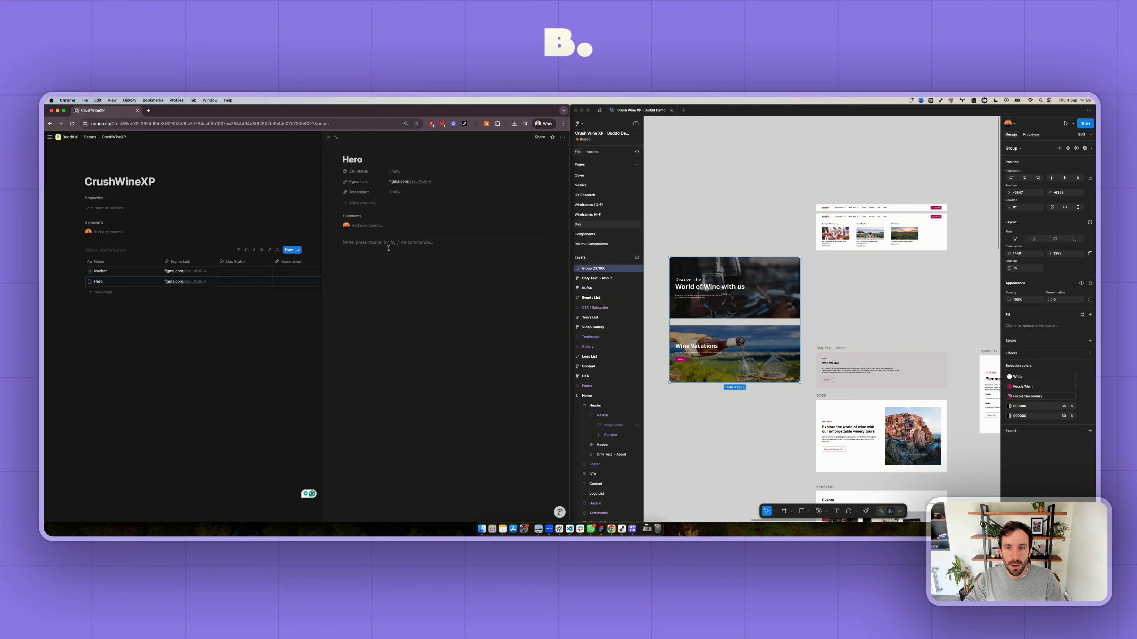
{"action": "type", "text": "The"}
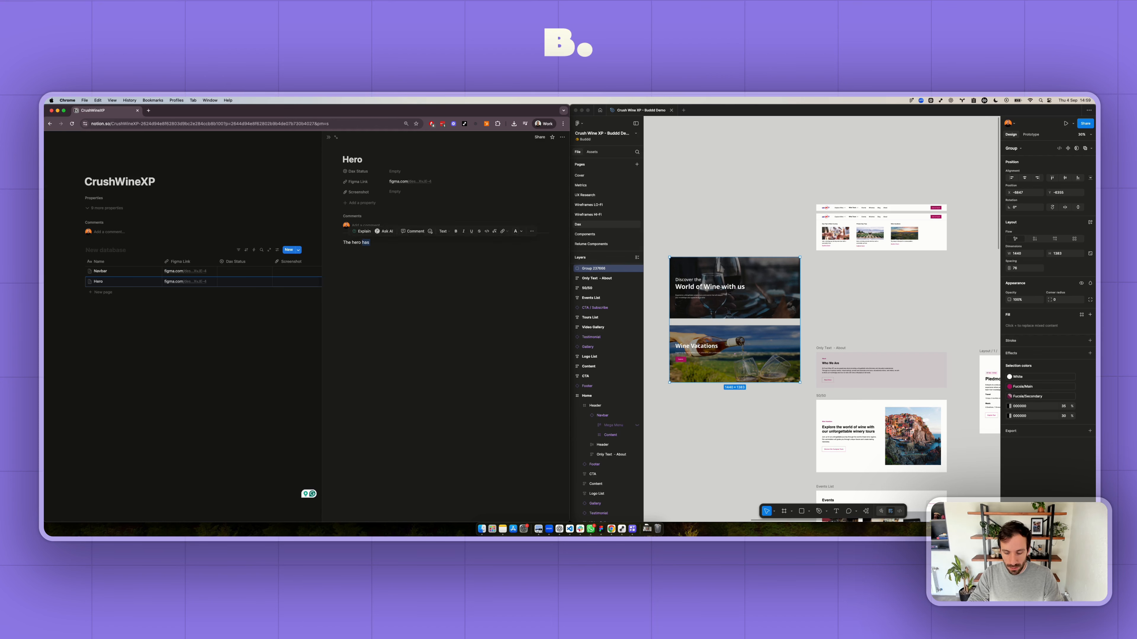
{"action": "type", "text": " hero should have the oo"}
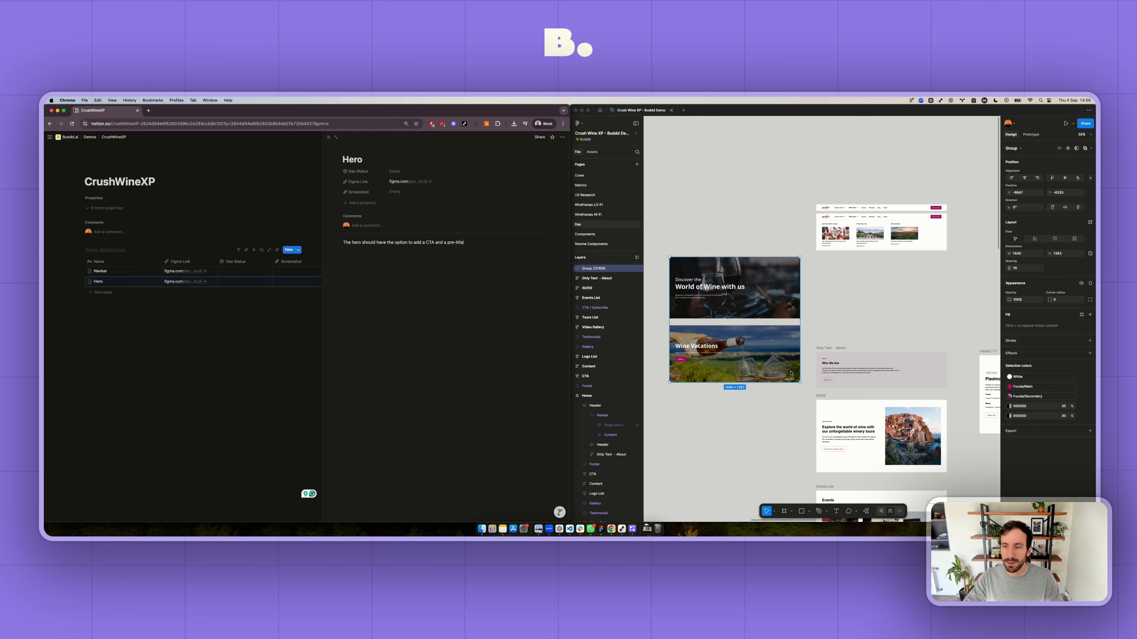
- Switch to Figma and copy a link to the "Only Text - About" frame with the Who We Are text
{"action": "scroll", "coordinate": [828, 349], "scroll_direction": "up", "scroll_amount": 5}
{"action": "left_click", "coordinate": [795, 361]}
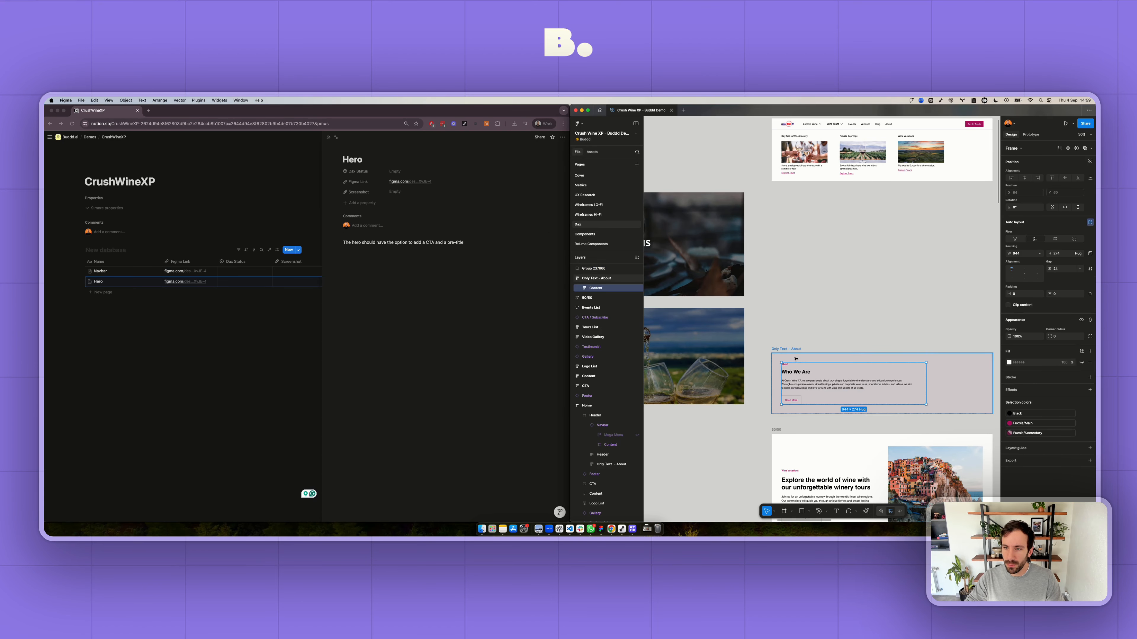
{"action": "left_click", "coordinate": [795, 359]}
{"action": "scroll", "coordinate": [770, 354], "scroll_direction": "down", "scroll_amount": 3}
{"action": "right_click", "coordinate": [756, 343]}
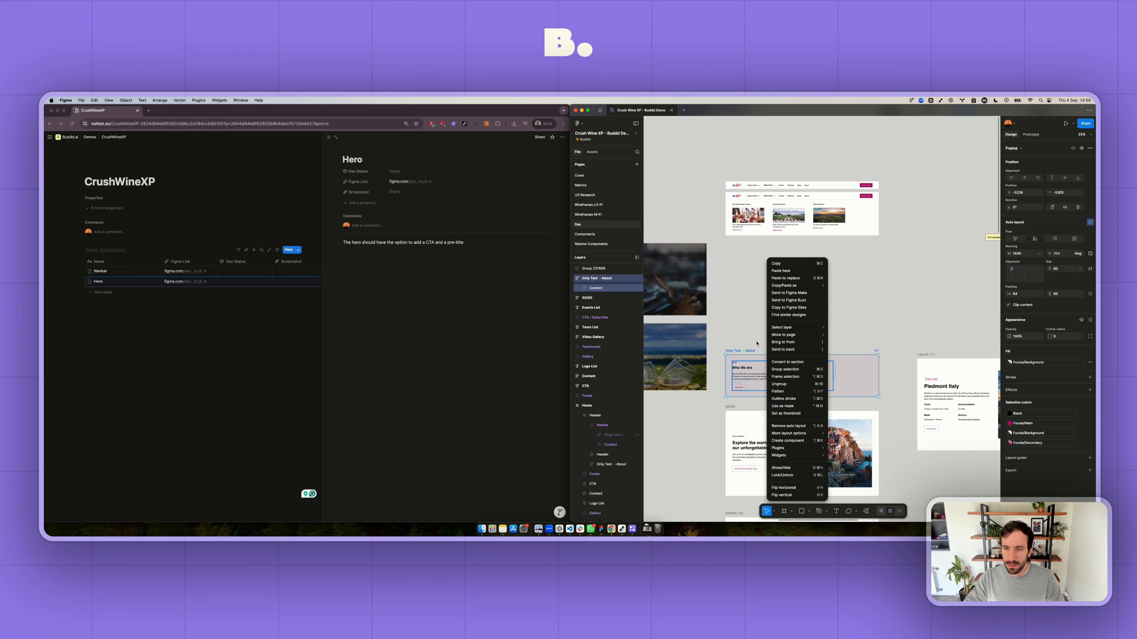
{"action": "left_click", "coordinate": [756, 344]}
{"action": "right_click", "coordinate": [749, 357]}
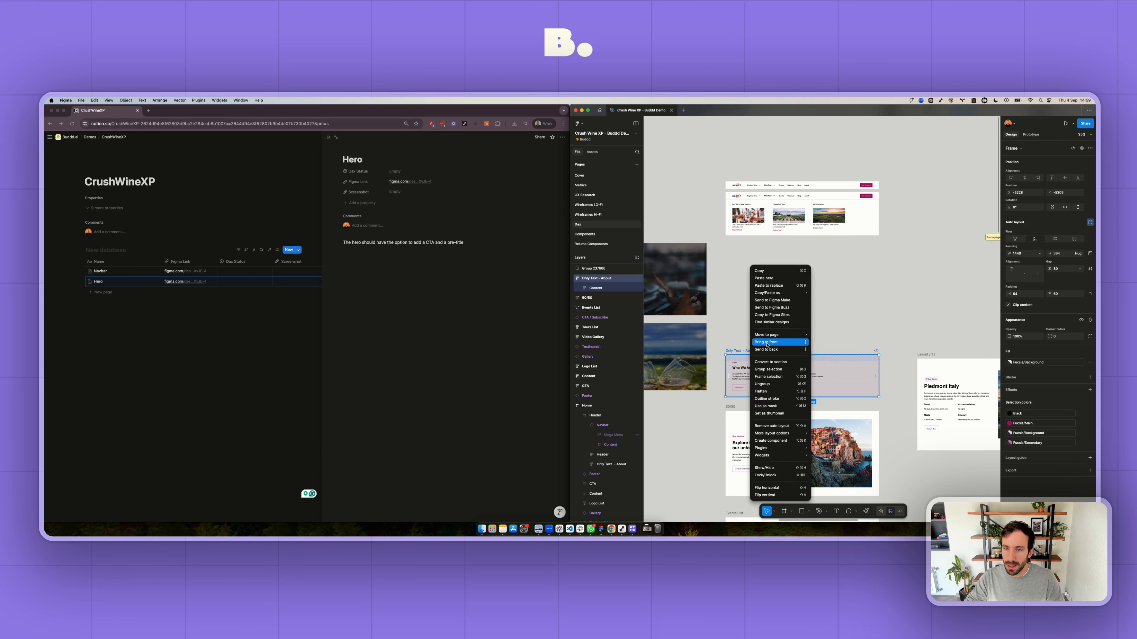
{"action": "mouse_move", "coordinate": [779, 293]}
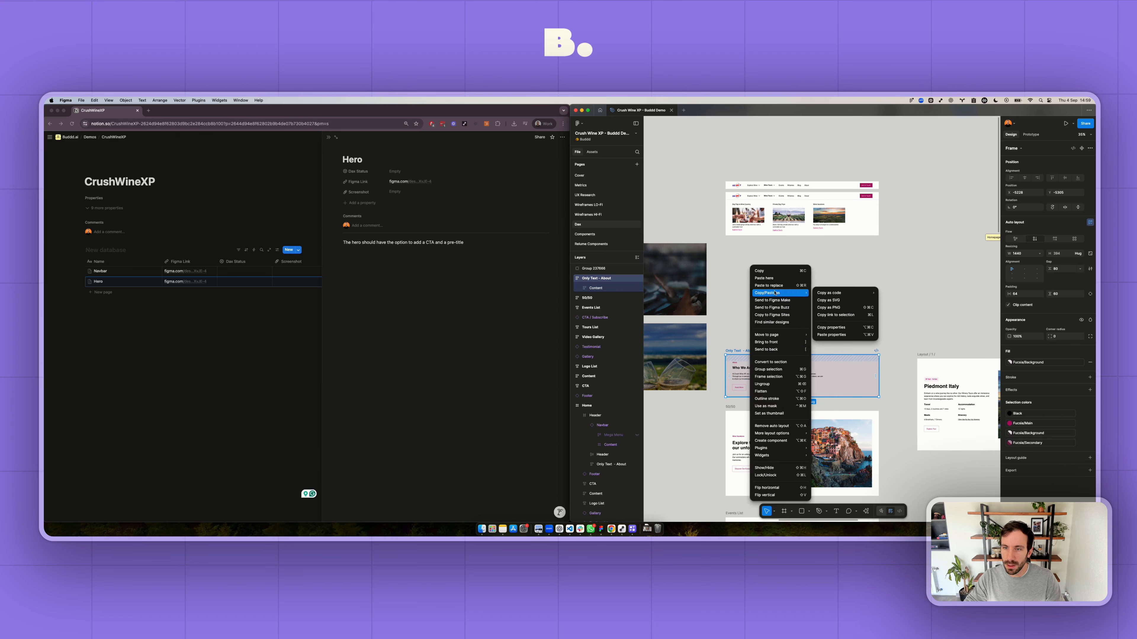
{"action": "left_click", "coordinate": [830, 315]}
- Switch to Notion and add a database entry named About with the copied link as its Figma Link
{"action": "left_click", "coordinate": [116, 291]}
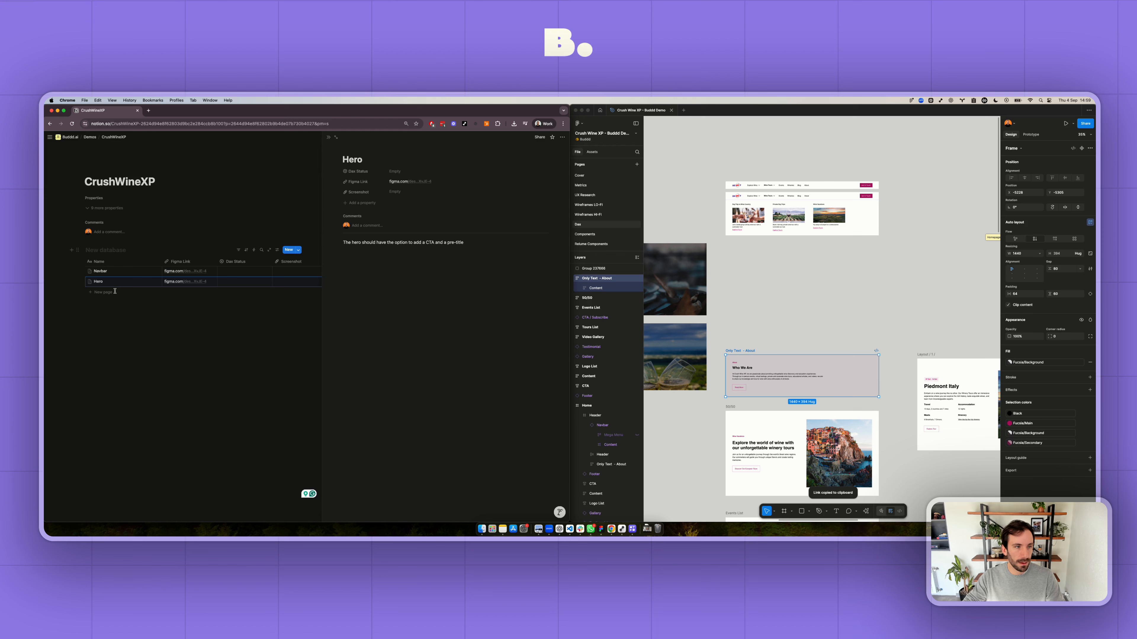
{"action": "left_click", "coordinate": [115, 291]}
{"action": "type", "text": "About"}
{"action": "key", "text": "Tab"}
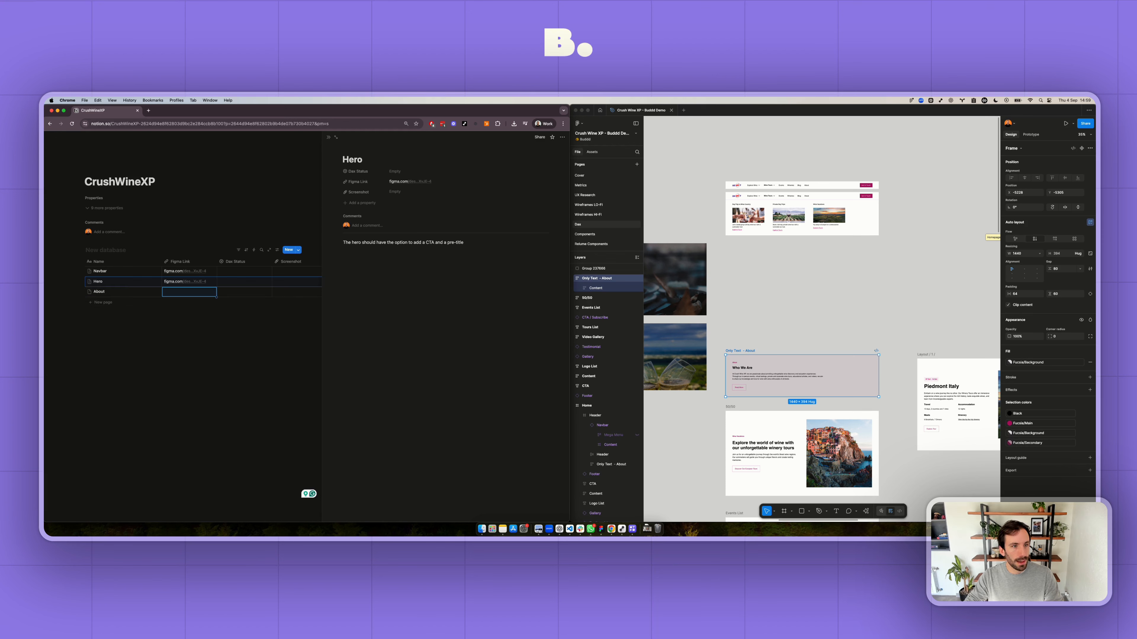
{"action": "key", "text": "super+v"}
- Switch to Figma and copy a link to the 50/50 frame
{"action": "scroll", "coordinate": [790, 323], "scroll_direction": "down", "scroll_amount": 2}
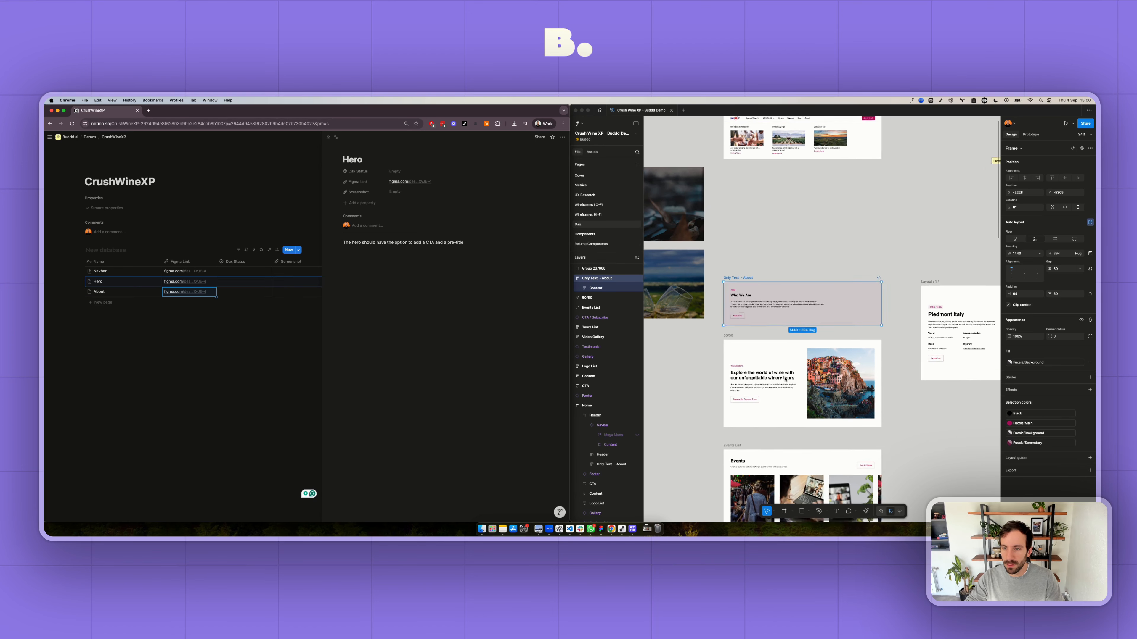
{"action": "scroll", "coordinate": [788, 324], "scroll_direction": "up", "scroll_amount": 2}
{"action": "left_click", "coordinate": [724, 330]}
{"action": "left_click", "coordinate": [723, 331]}
{"action": "right_click", "coordinate": [737, 338]}
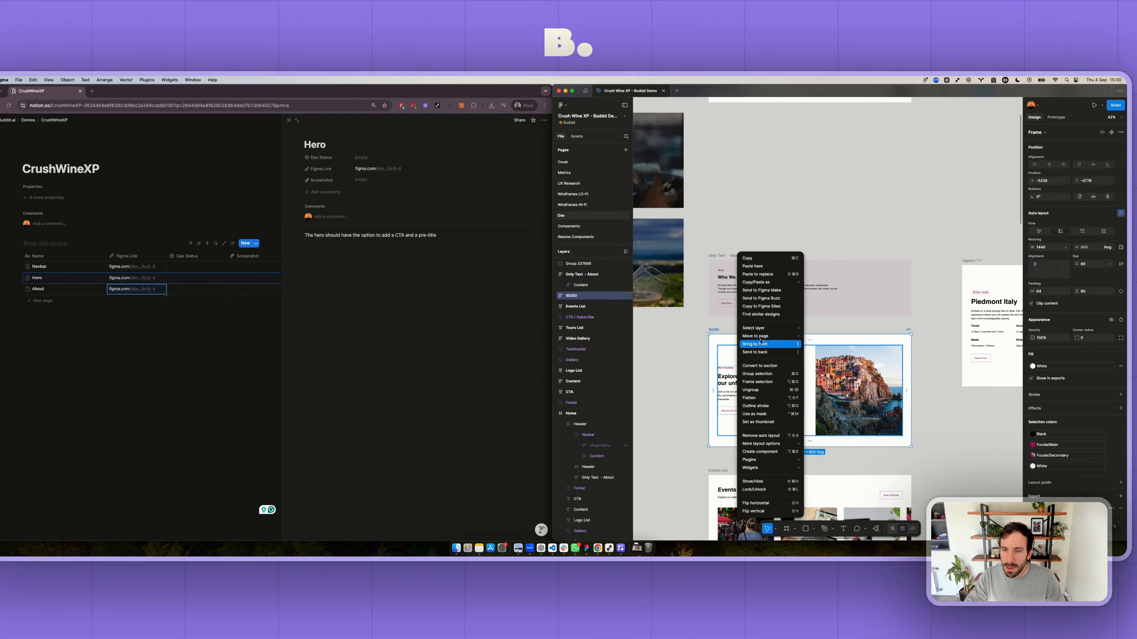
{"action": "mouse_move", "coordinate": [792, 268]}
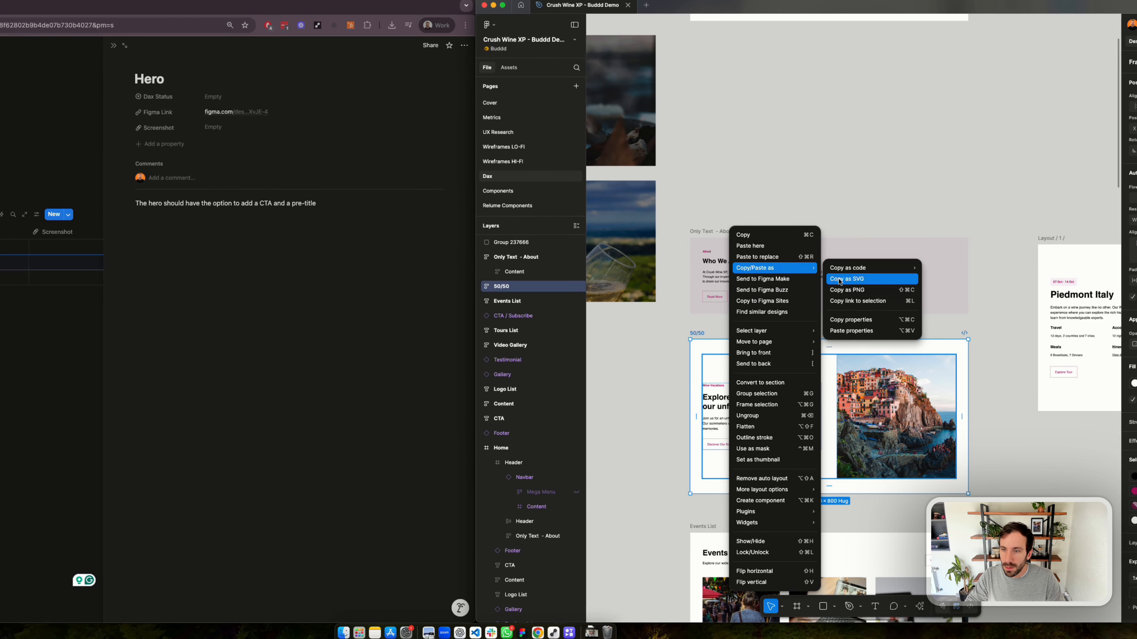
{"action": "left_click", "coordinate": [872, 302]}
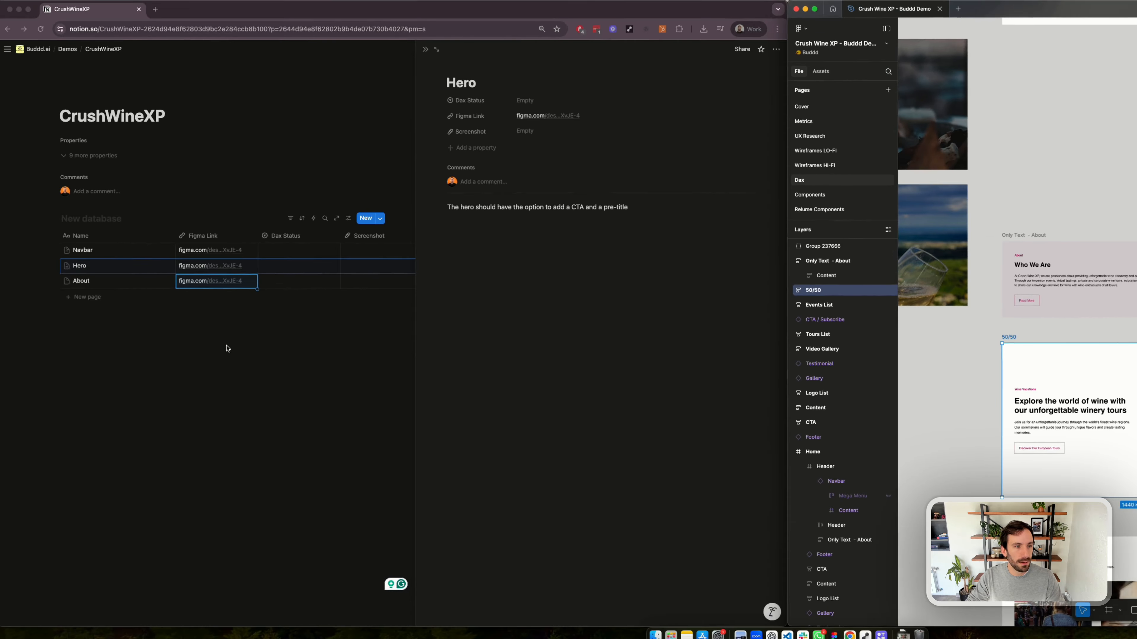
- Switch to Notion and add a database entry named Left/Right with the copied link as its Figma Link
{"action": "left_click", "coordinate": [85, 296]}
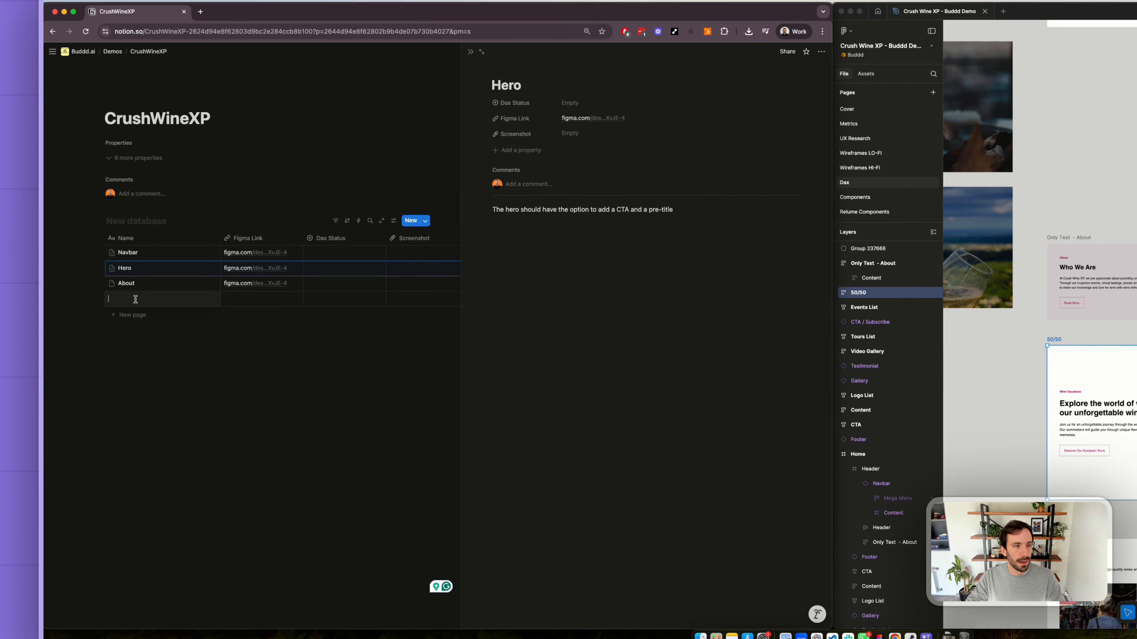
{"action": "type", "text": "Let"}
{"action": "key", "text": "BackSpace"}
{"action": "type", "text": "ft/Right"}
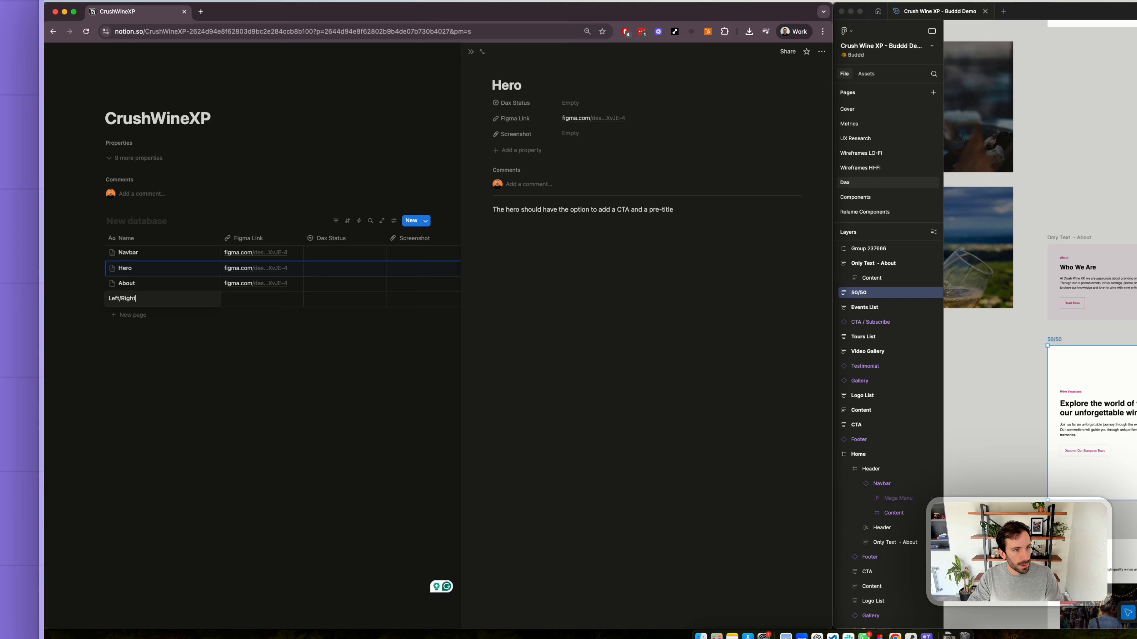
{"action": "key", "text": "Tab"}
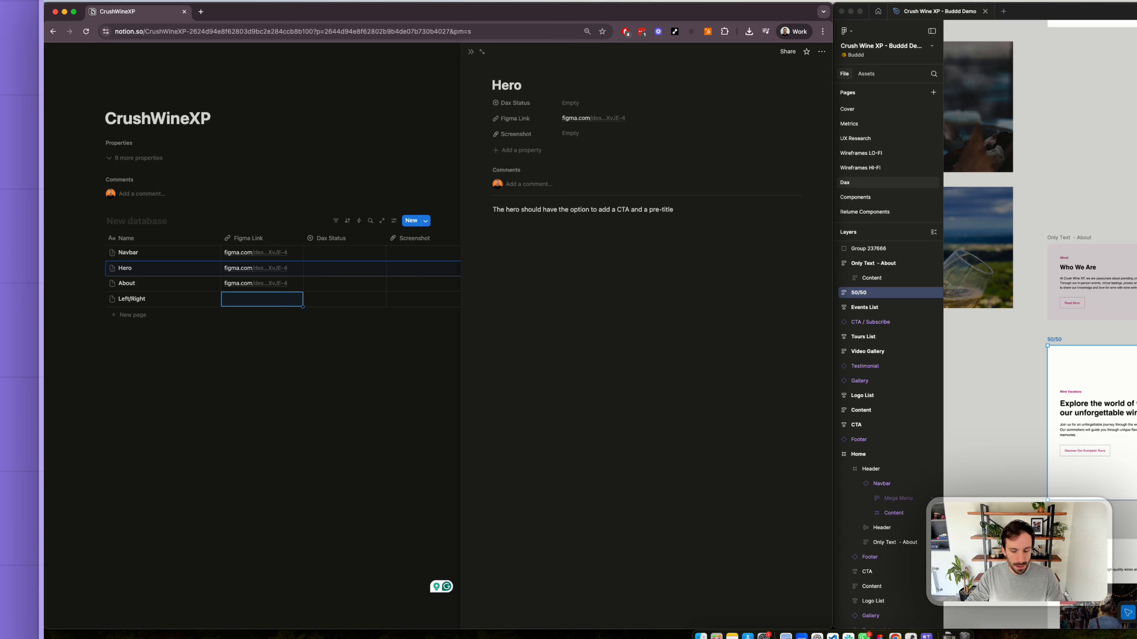
{"action": "key", "text": "super+v"}
- Write the note "The user should be able to select if the image goes on the left or right" in the Left/Right entry and close it
{"action": "left_click", "coordinate": [150, 418]}
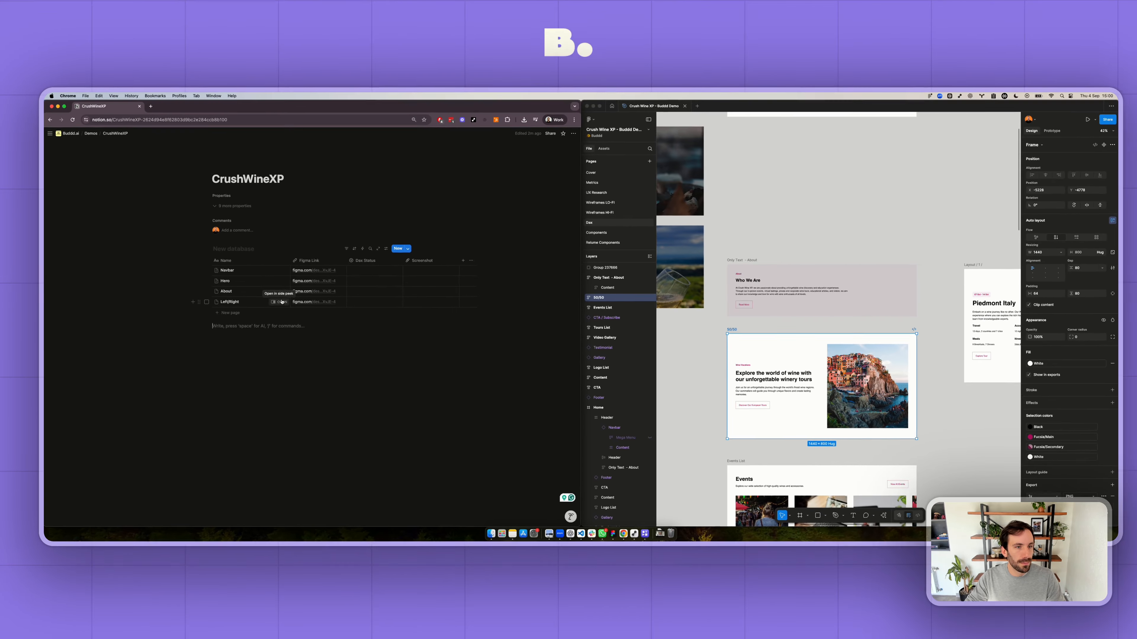
{"action": "left_click", "coordinate": [389, 299]}
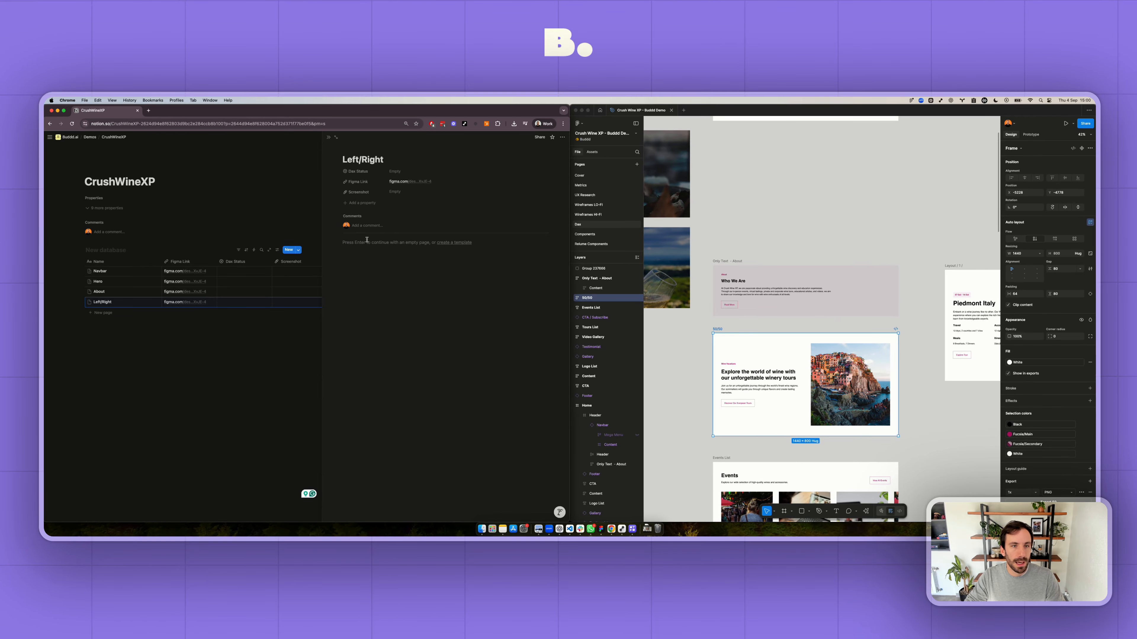
{"action": "left_click", "coordinate": [366, 242]}
{"action": "type", "text": "The user should be able to s"}
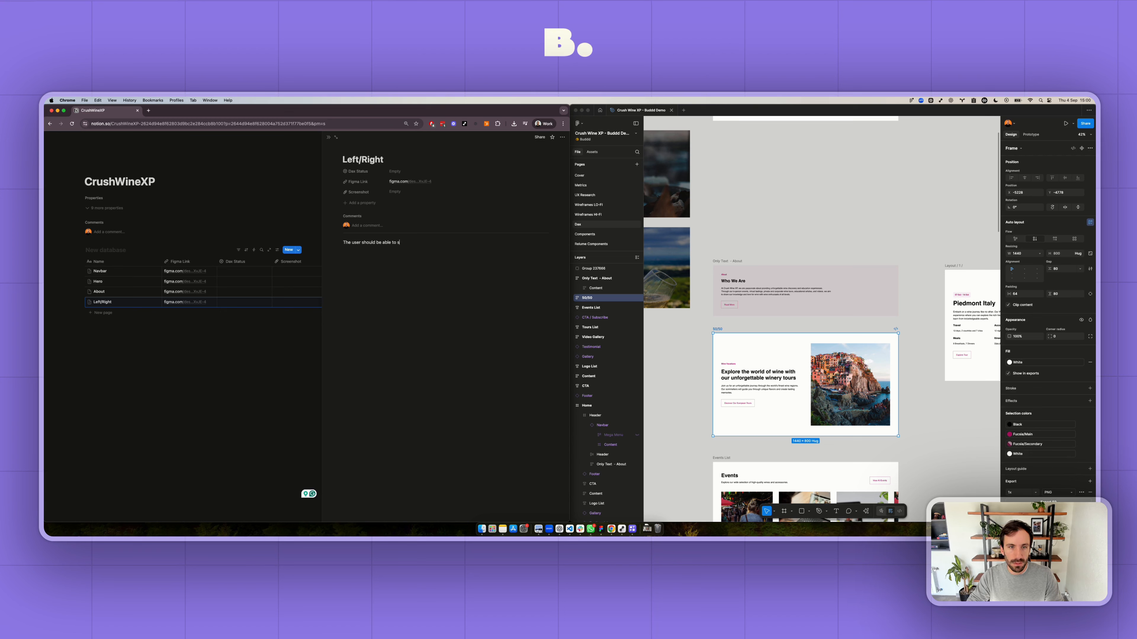
{"action": "type", "text": "elect if the"}
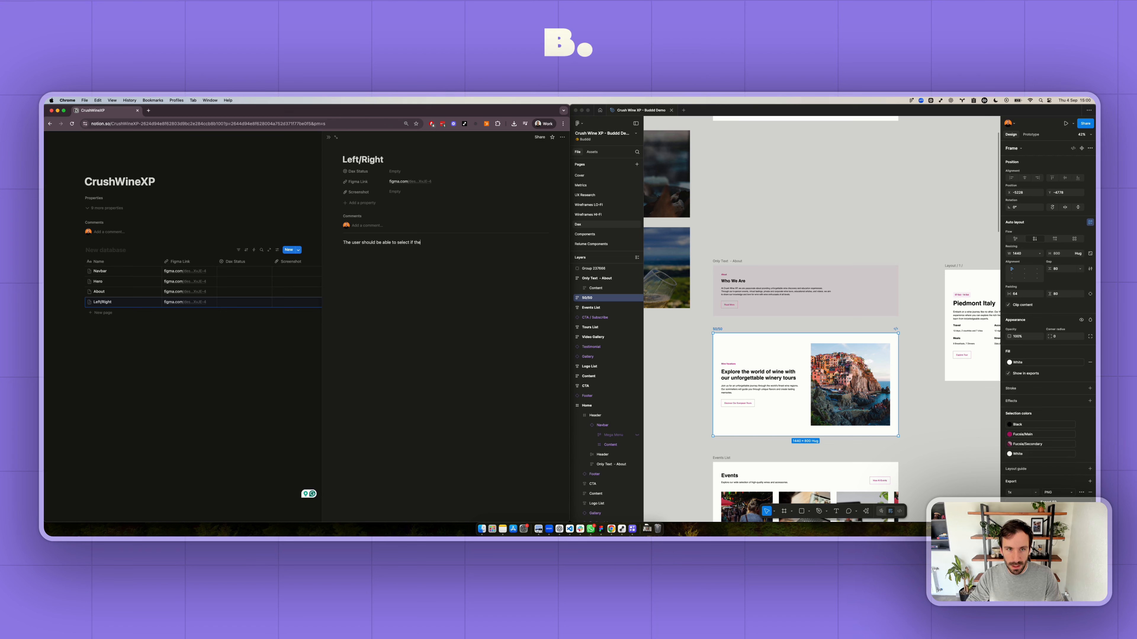
{"action": "type", "text": " image goes"}
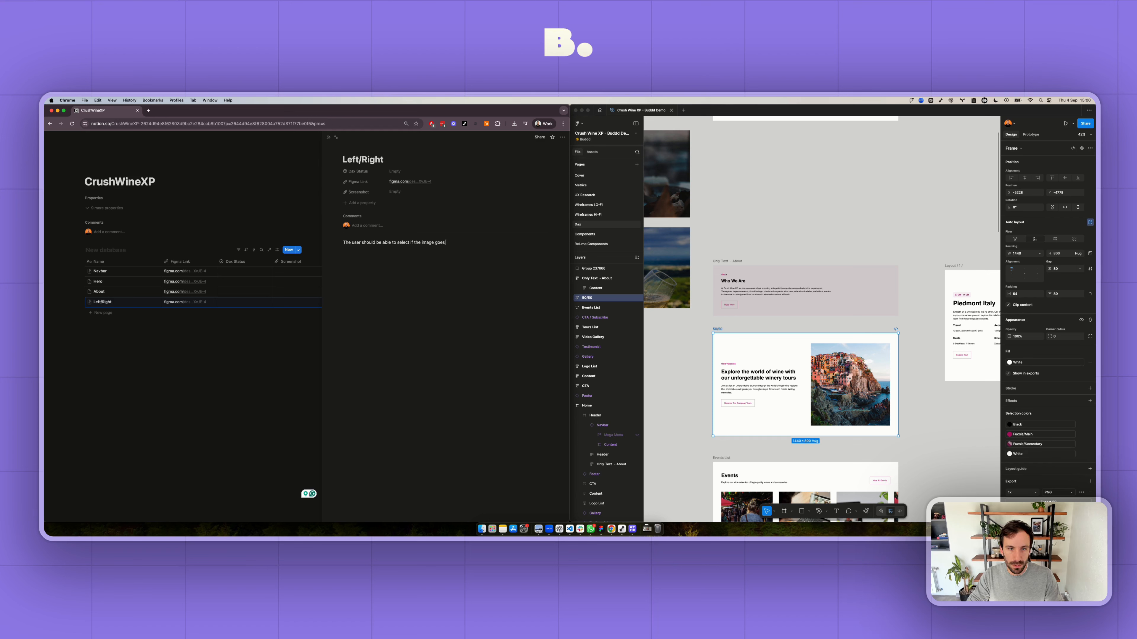
{"action": "type", "text": "on the left or"}
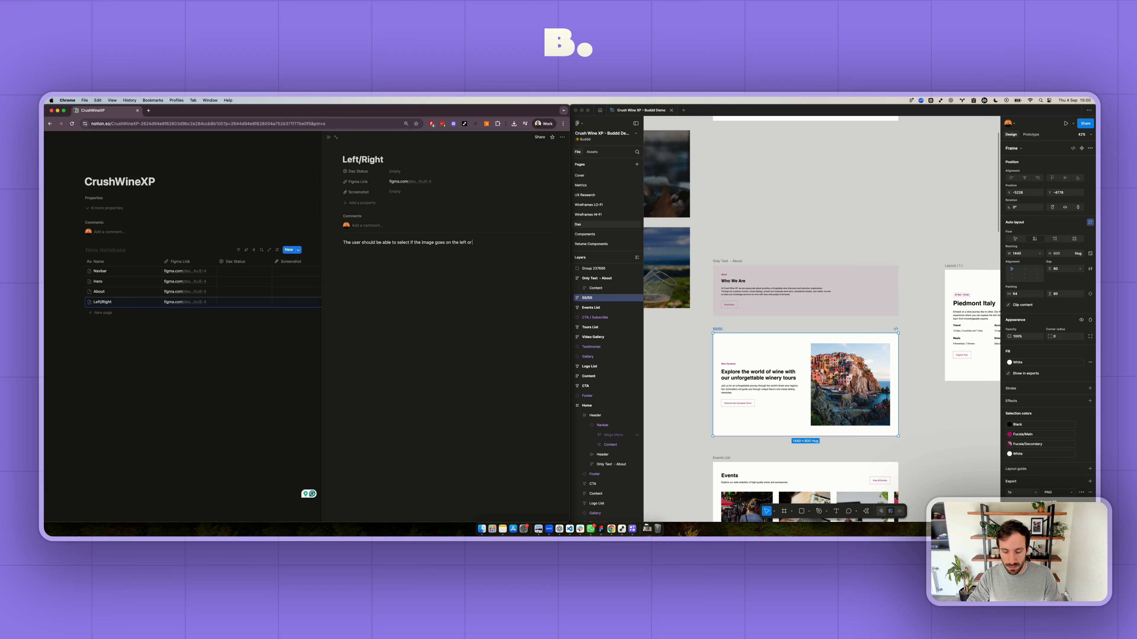
{"action": "type", "text": " right"}
{"action": "left_click", "coordinate": [193, 345]}
- Switch to Figma and copy a link to the Events List frame
{"action": "scroll", "coordinate": [730, 276], "scroll_direction": "down", "scroll_amount": 4}
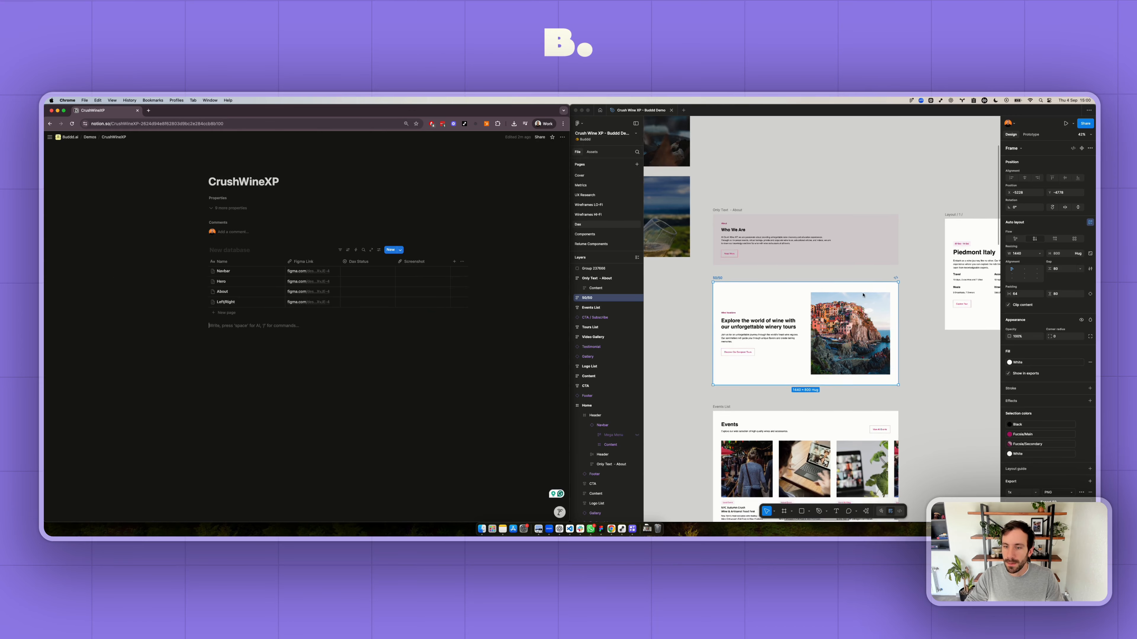
{"action": "left_click", "coordinate": [730, 276]}
{"action": "left_click", "coordinate": [725, 290]}
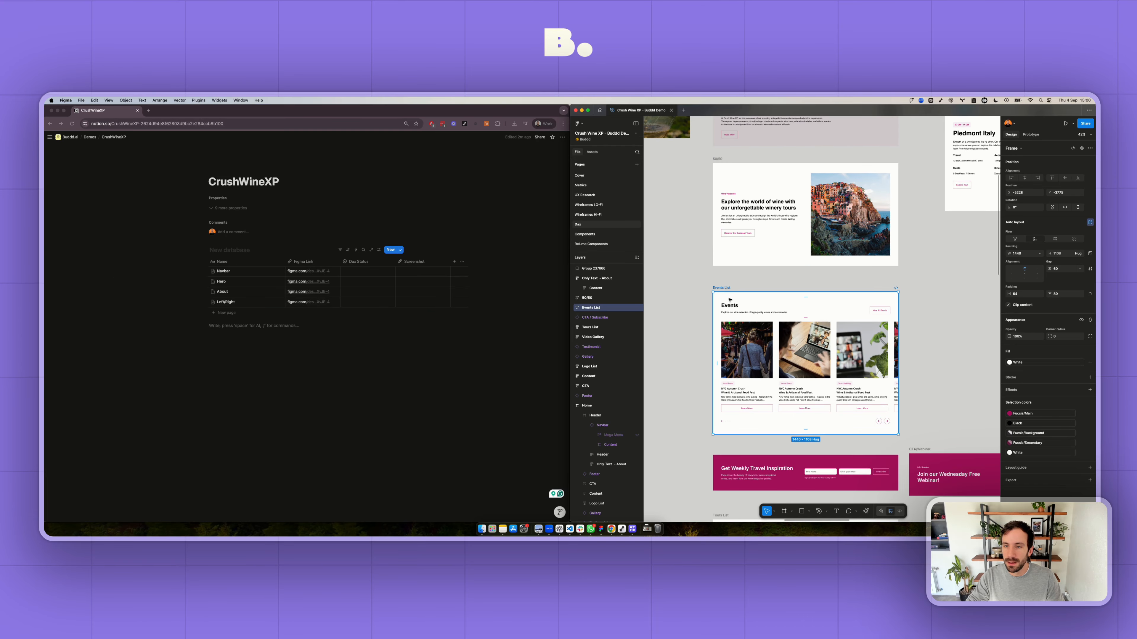
{"action": "right_click", "coordinate": [731, 300]}
{"action": "mouse_move", "coordinate": [760, 293]}
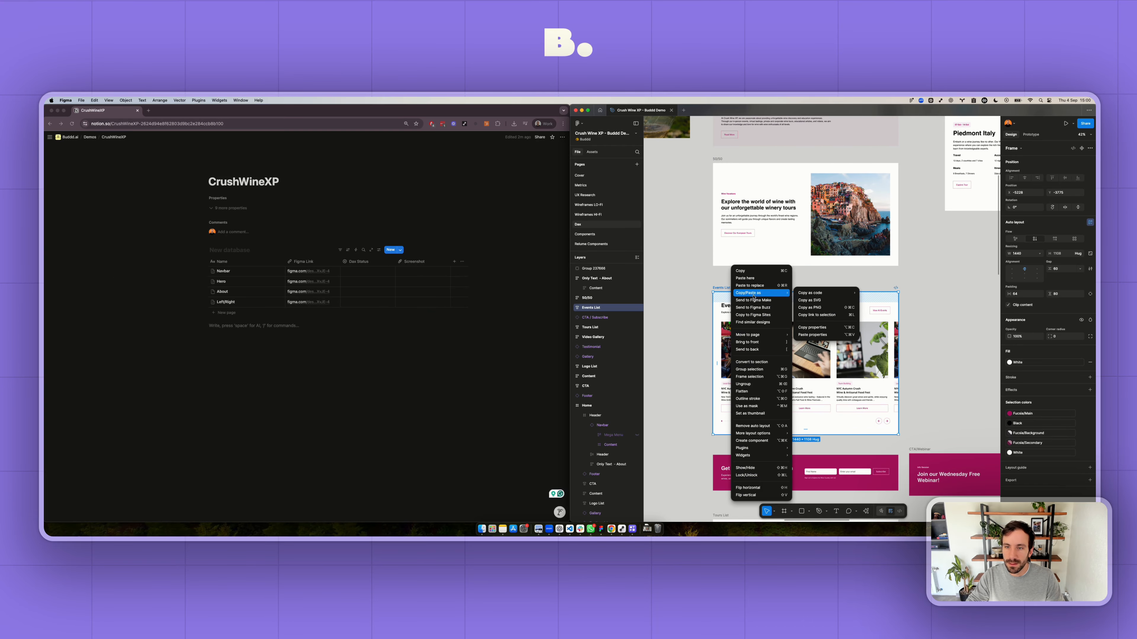
{"action": "left_click", "coordinate": [819, 314]}
- Switch to Notion and add a database entry named Events with the copied link as its Figma Link
{"action": "left_click", "coordinate": [226, 313]}
{"action": "type", "text": "Eve"}
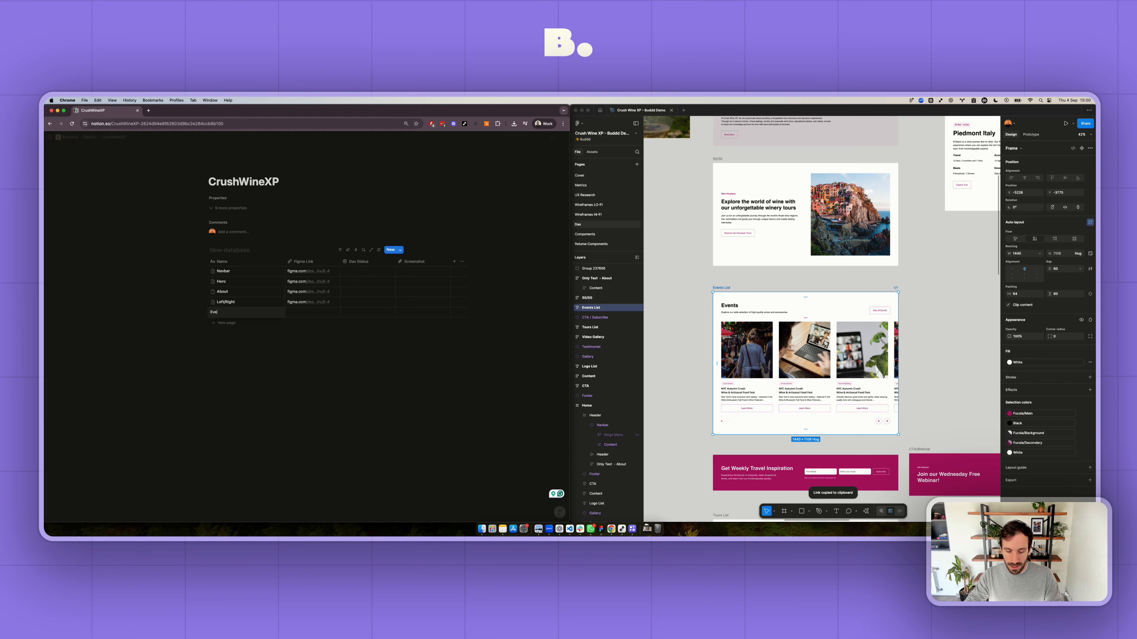
{"action": "type", "text": "nts"}
{"action": "key", "text": "Tab"}
{"action": "key", "text": "super+v"}
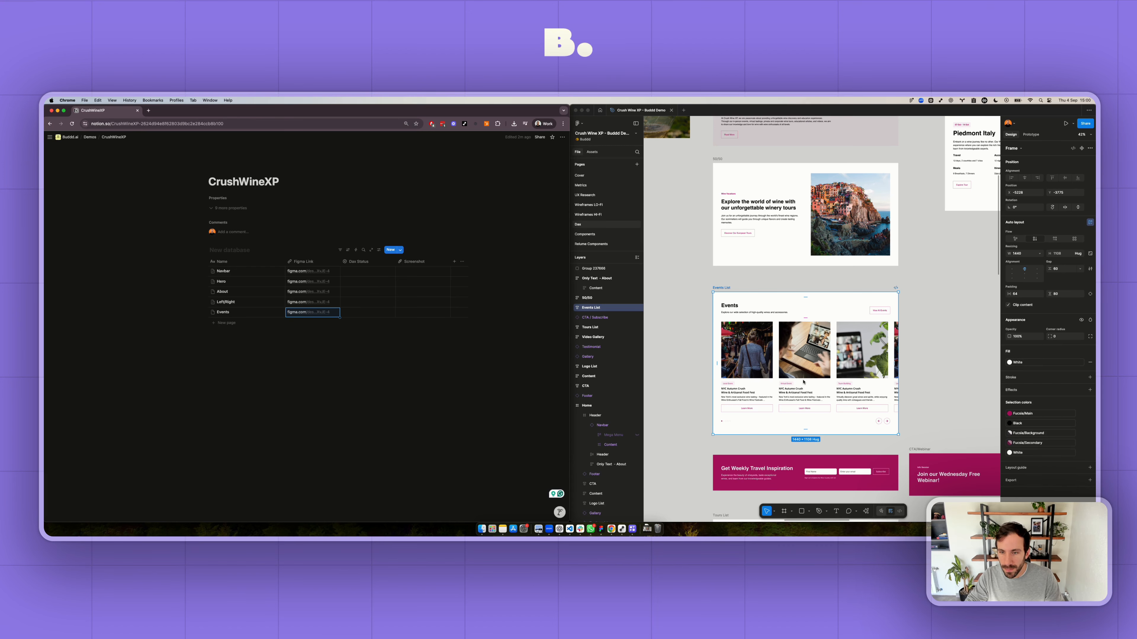
- Switch to Figma and move the "Get Weekly Travel Inspiration" and CTA/Webinar banners onto empty canvas beside their column, stacked with a gap between them
{"action": "scroll", "coordinate": [803, 382], "scroll_direction": "up", "scroll_amount": 5}
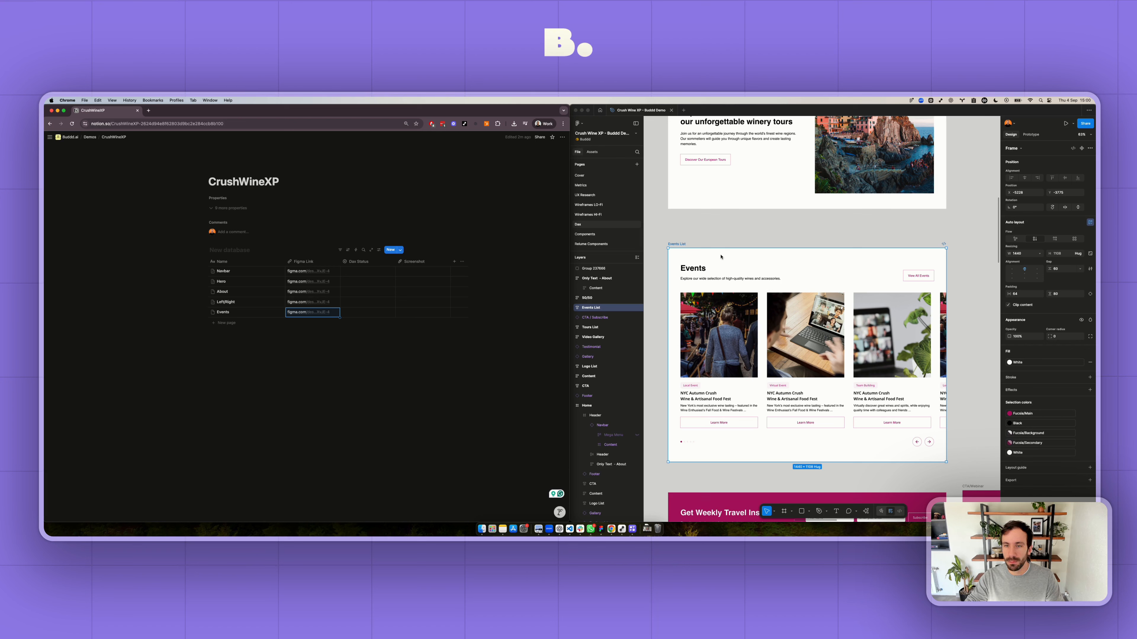
{"action": "scroll", "coordinate": [690, 272], "scroll_direction": "down", "scroll_amount": 2}
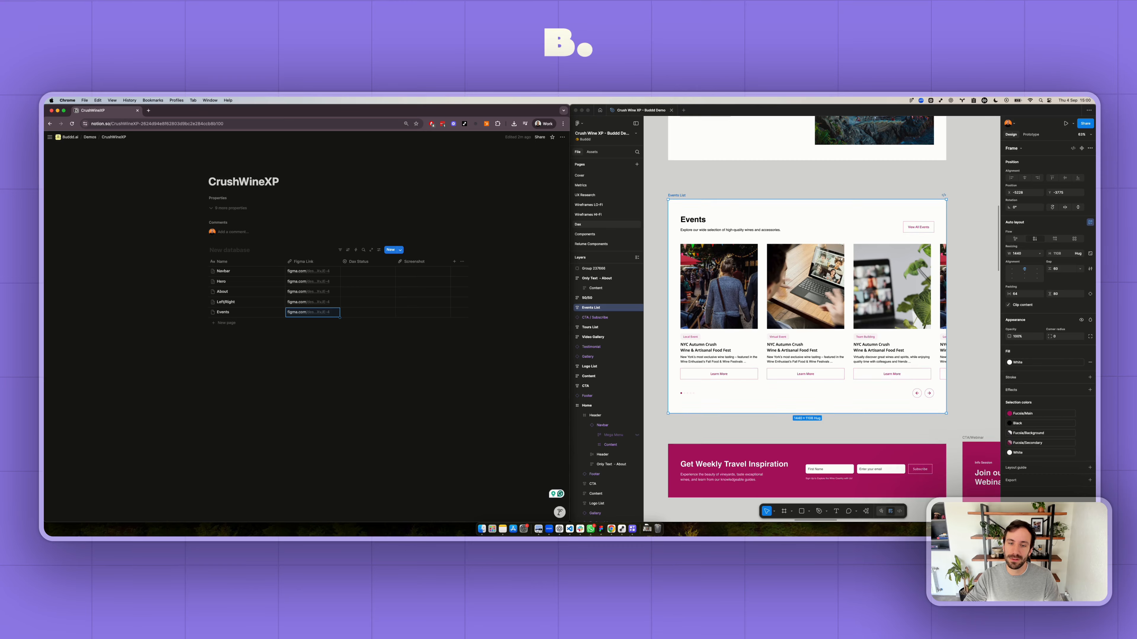
{"action": "scroll", "coordinate": [703, 308], "scroll_direction": "down", "scroll_amount": 4}
{"action": "scroll", "coordinate": [703, 308], "scroll_direction": "down", "scroll_amount": 1}
{"action": "scroll", "coordinate": [703, 308], "scroll_direction": "down", "scroll_amount": 5}
{"action": "scroll", "coordinate": [703, 308], "scroll_direction": "left", "scroll_amount": 2}
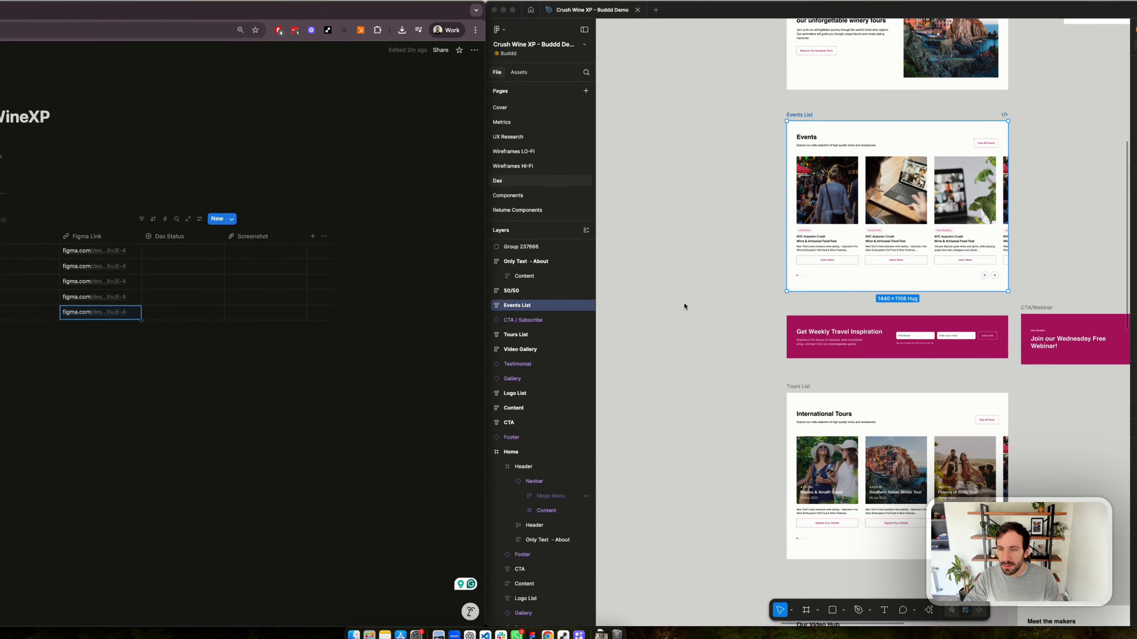
{"action": "scroll", "coordinate": [703, 308], "scroll_direction": "down", "scroll_amount": 2}
{"action": "left_click", "coordinate": [821, 320]}
{"action": "left_click_drag", "start_coordinate": [822, 320], "coordinate": [634, 302]}
{"action": "left_click_drag", "start_coordinate": [972, 309], "coordinate": [604, 328]}
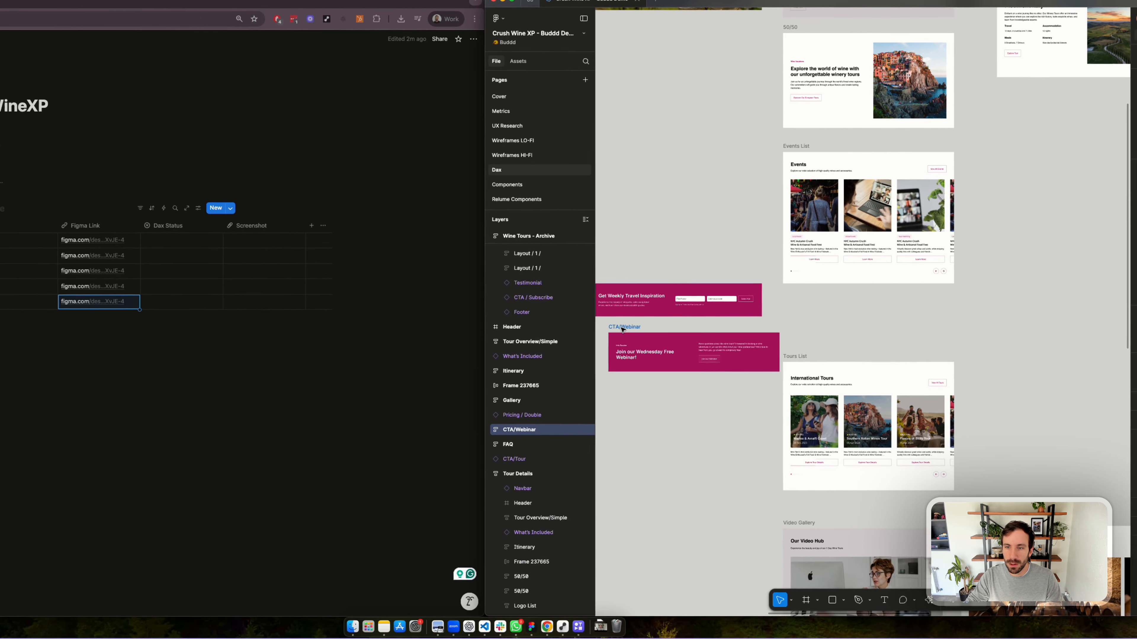
{"action": "scroll", "coordinate": [604, 328], "scroll_direction": "left", "scroll_amount": 1}
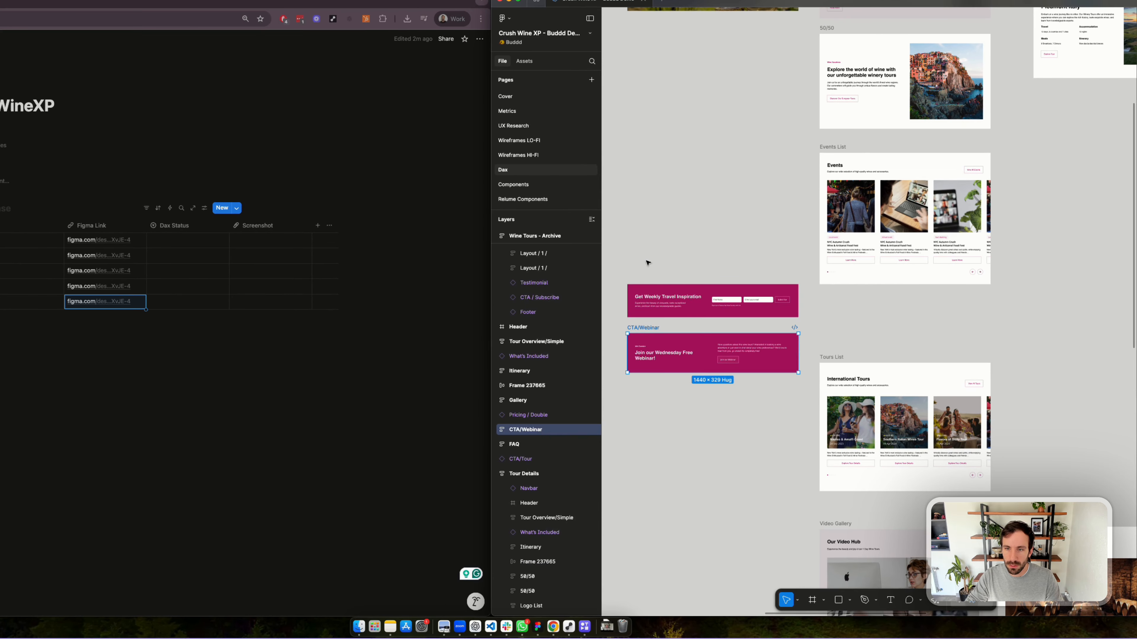
{"action": "left_click_drag", "start_coordinate": [640, 259], "coordinate": [702, 347]}
{"action": "left_click_drag", "start_coordinate": [659, 300], "coordinate": [647, 300]}
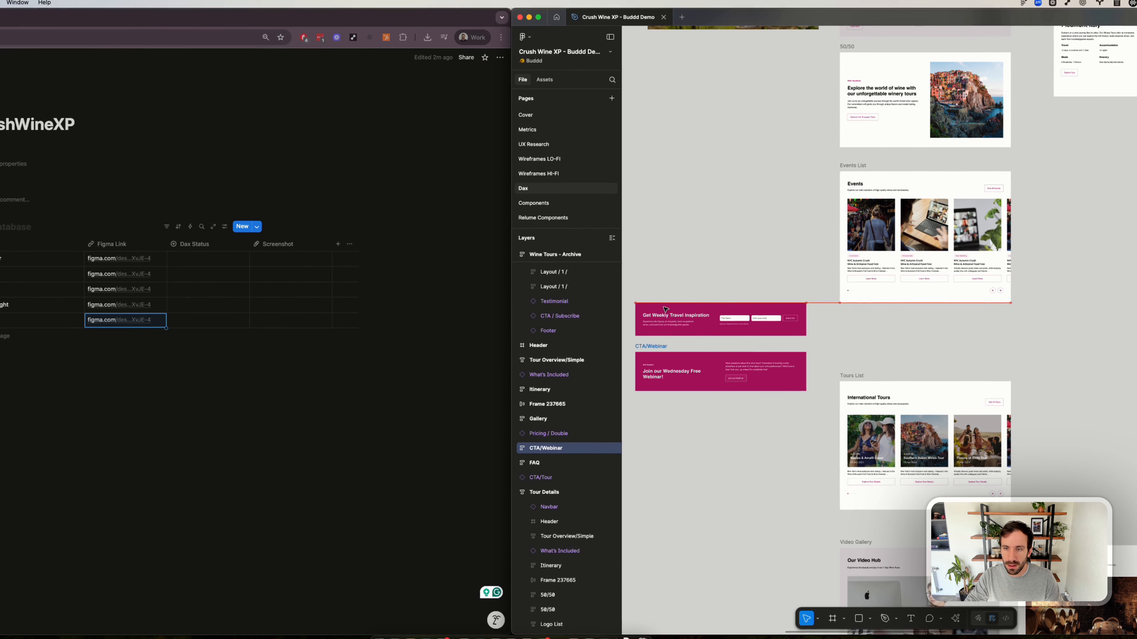
{"action": "left_click", "coordinate": [667, 320]}
- Group the two stacked banners and copy a link to the group
{"action": "left_click_drag", "start_coordinate": [655, 242], "coordinate": [782, 457]}
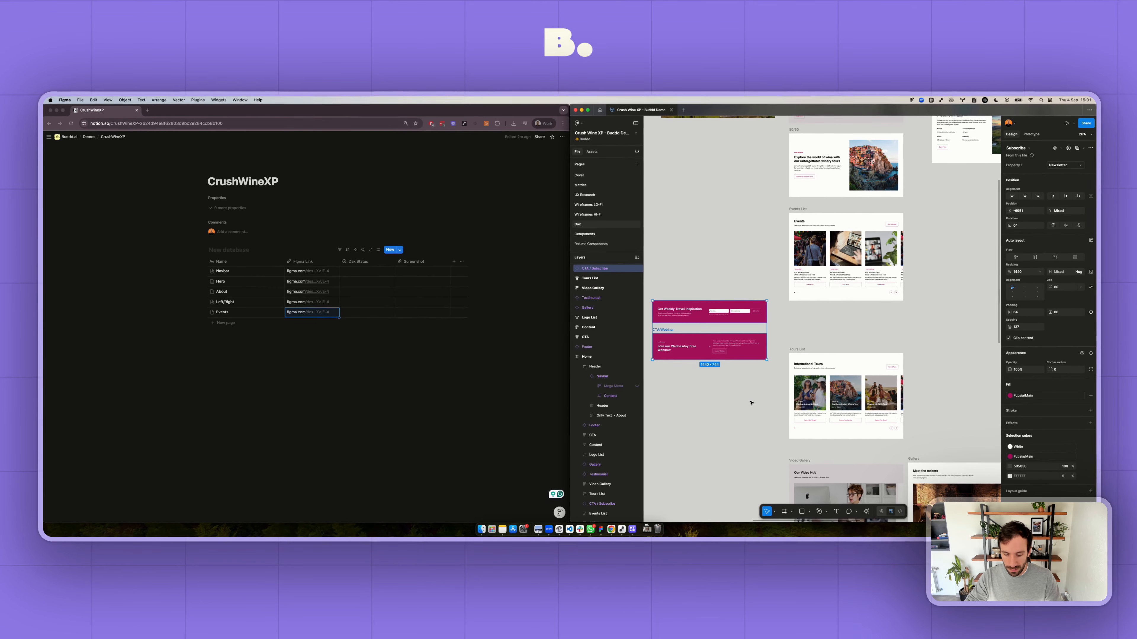
{"action": "key", "text": "super+g"}
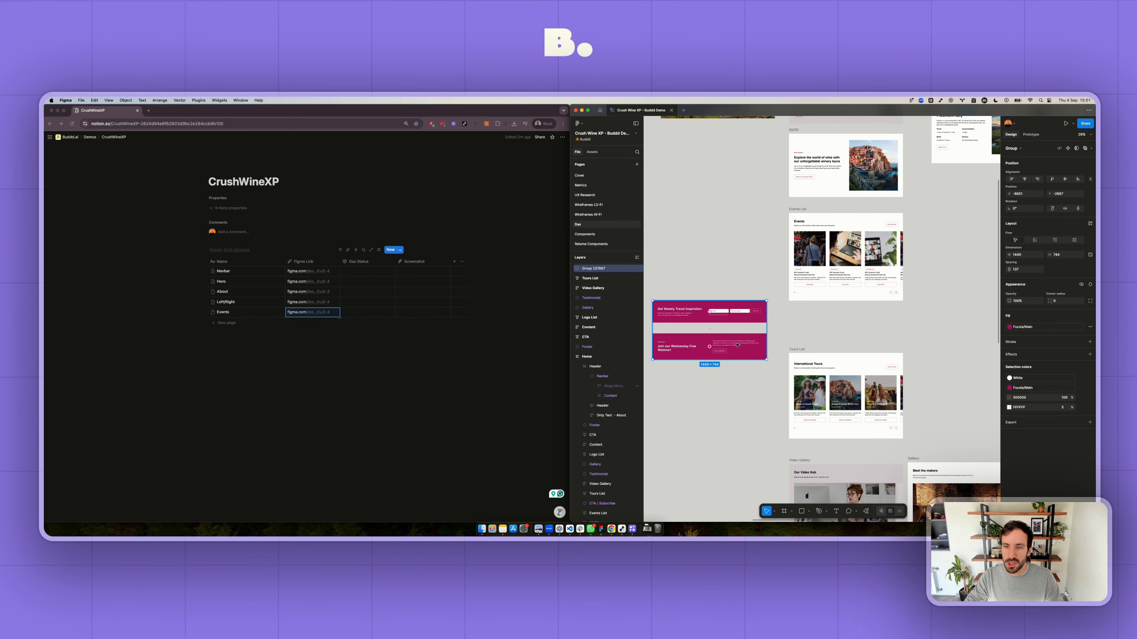
{"action": "right_click", "coordinate": [738, 345]}
{"action": "mouse_move", "coordinate": [779, 293]}
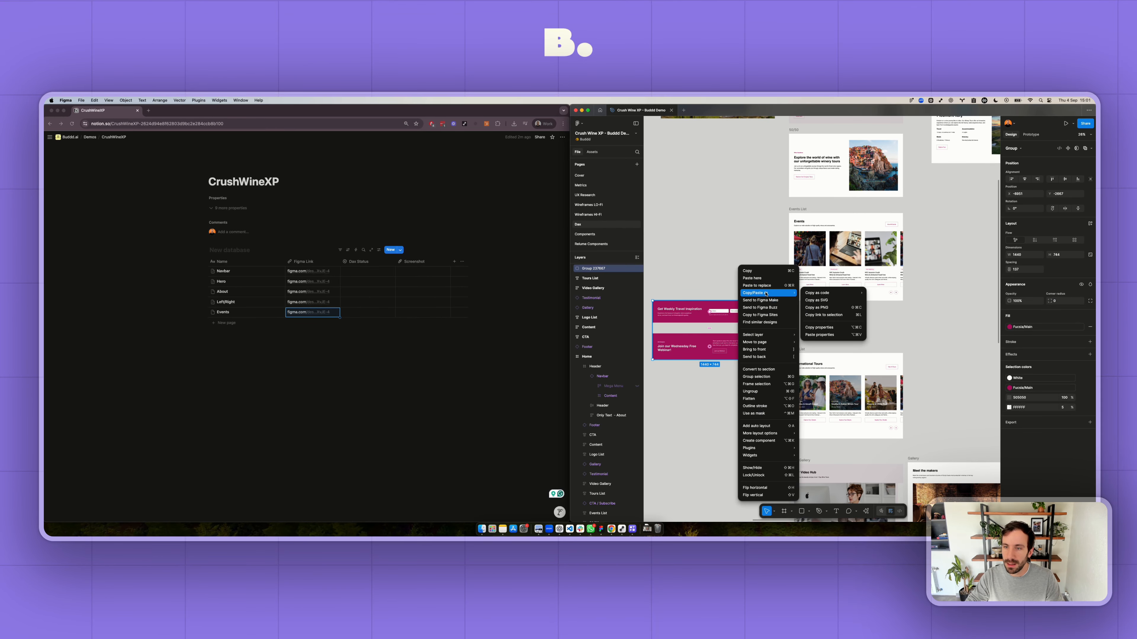
{"action": "left_click", "coordinate": [815, 314]}
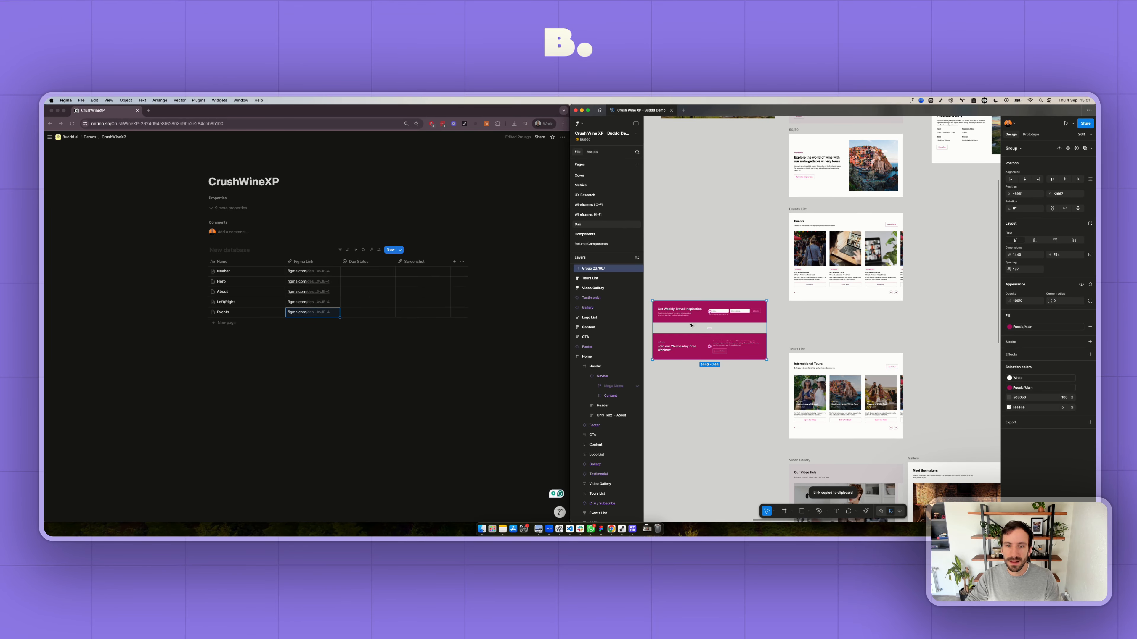
- Switch to Notion and add a database entry named Banner with the copied link as its Figma Link
{"action": "left_click", "coordinate": [226, 323]}
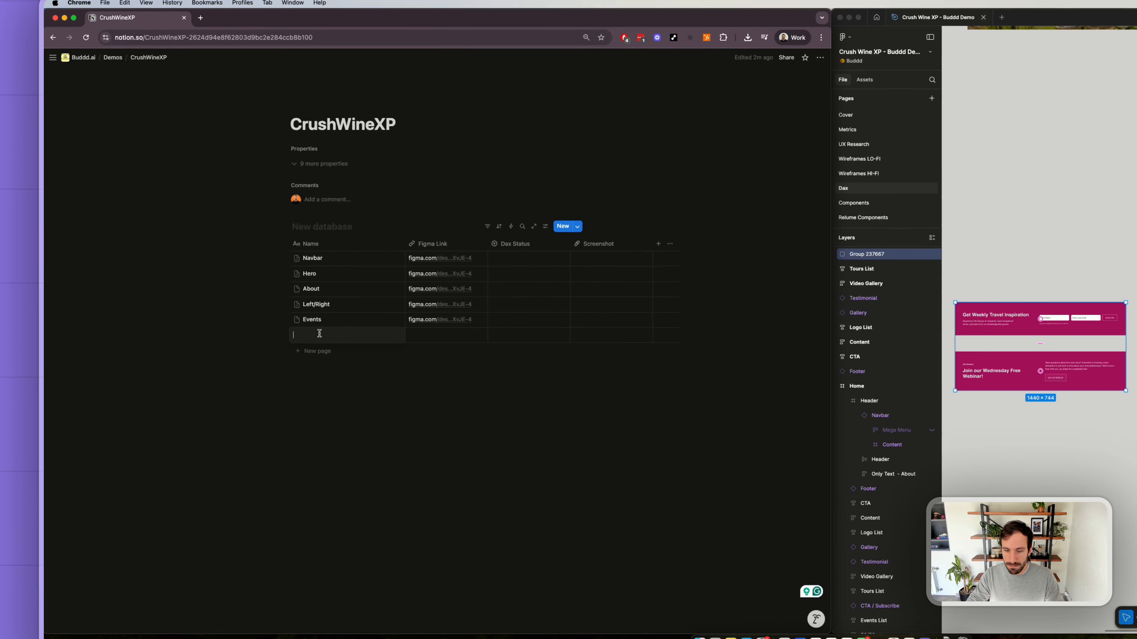
{"action": "type", "text": "Banner"}
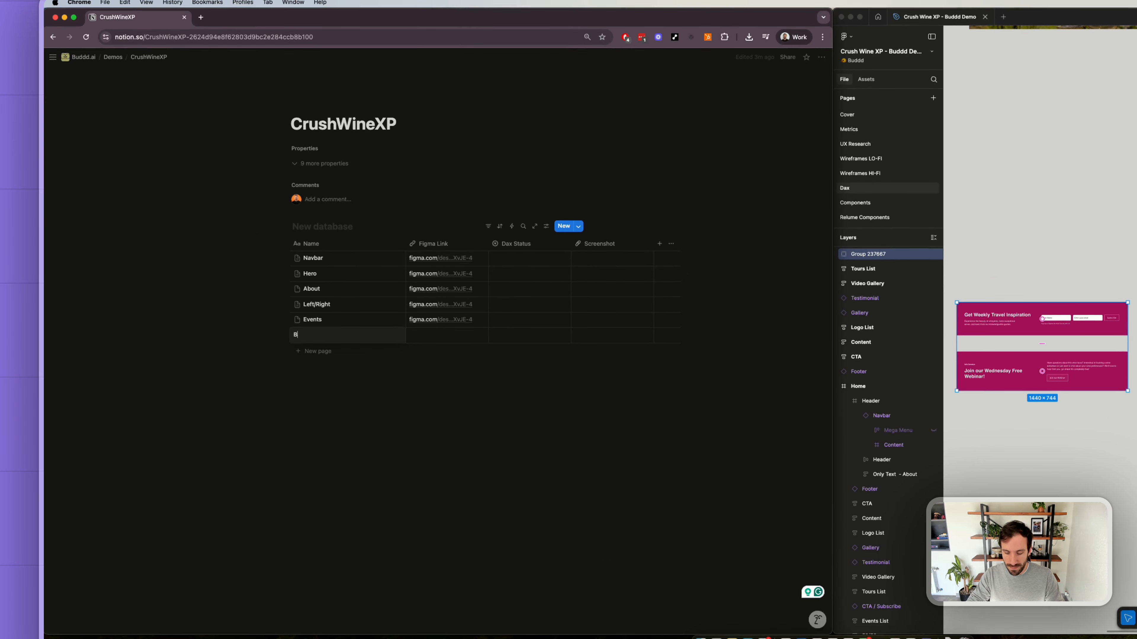
{"action": "key", "text": "Tab"}
{"action": "key", "text": "super+v"}
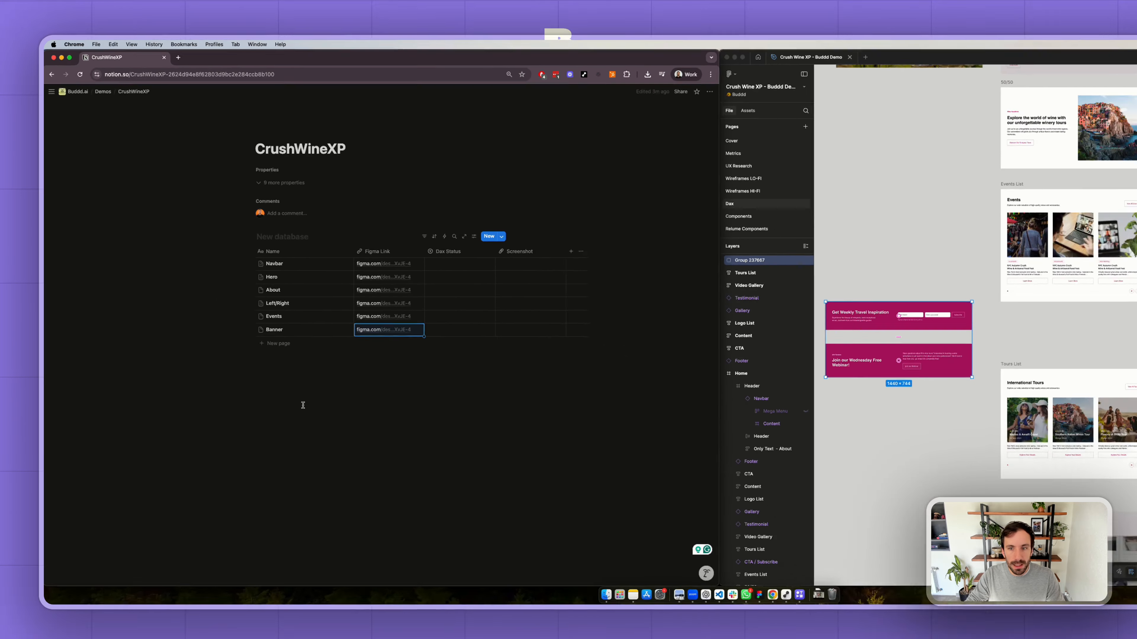
- Open the Banner entry's page and write "the user should be able to select between a CTA or a Form" in its body
{"action": "left_click", "coordinate": [394, 403]}
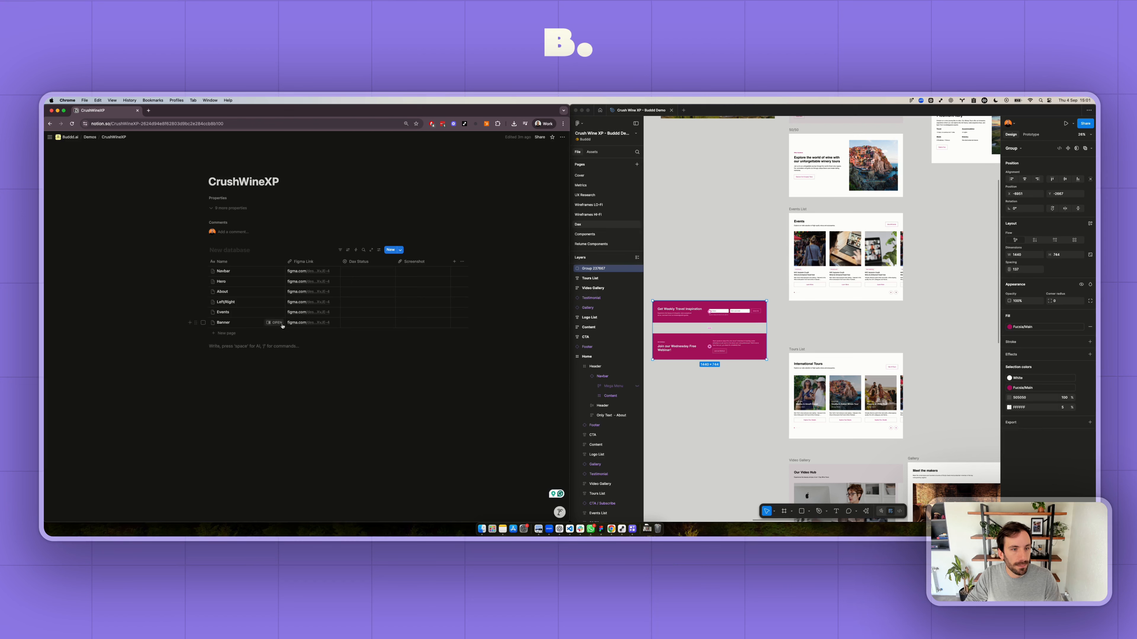
{"action": "left_click", "coordinate": [273, 323]}
{"action": "left_click", "coordinate": [353, 242]}
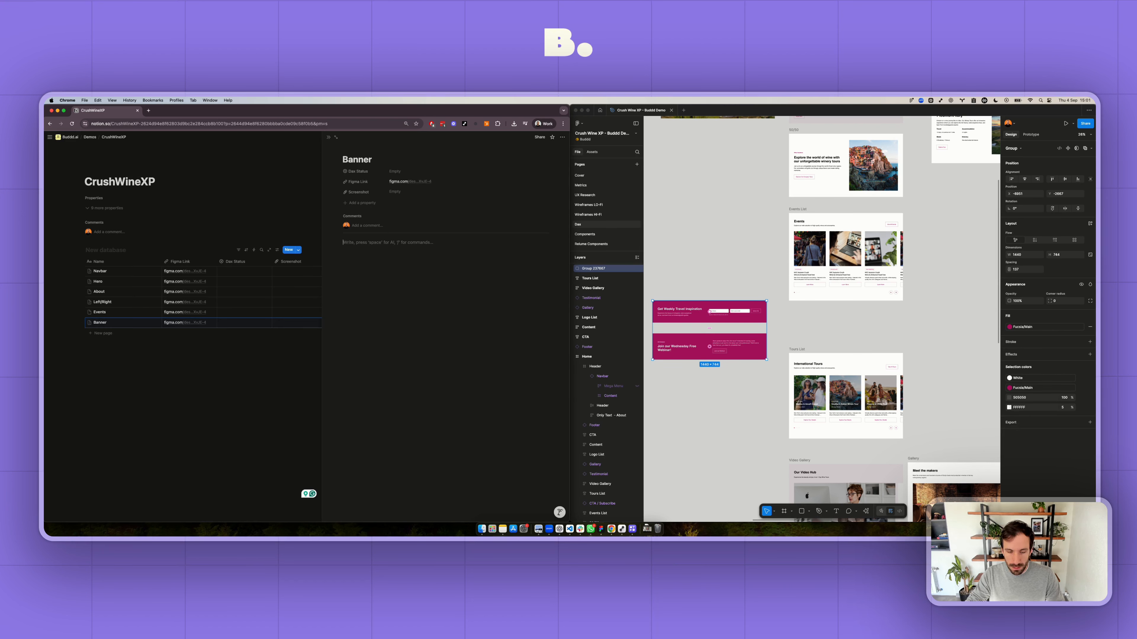
{"action": "type", "text": "the user should be able to select"}
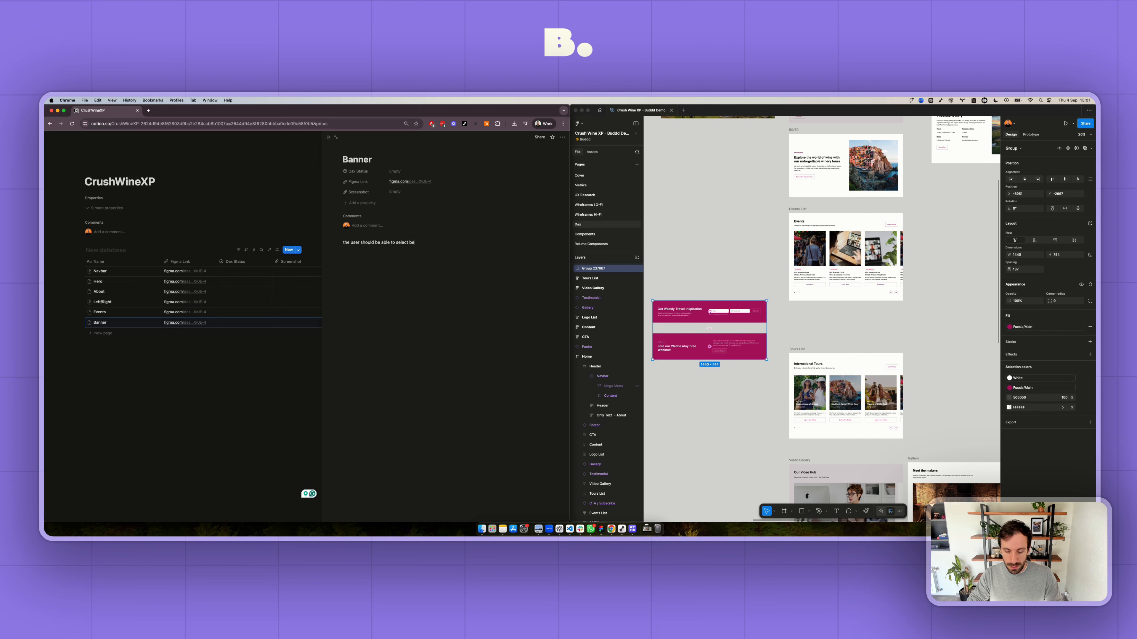
{"action": "type", "text": "between a CTA o"}
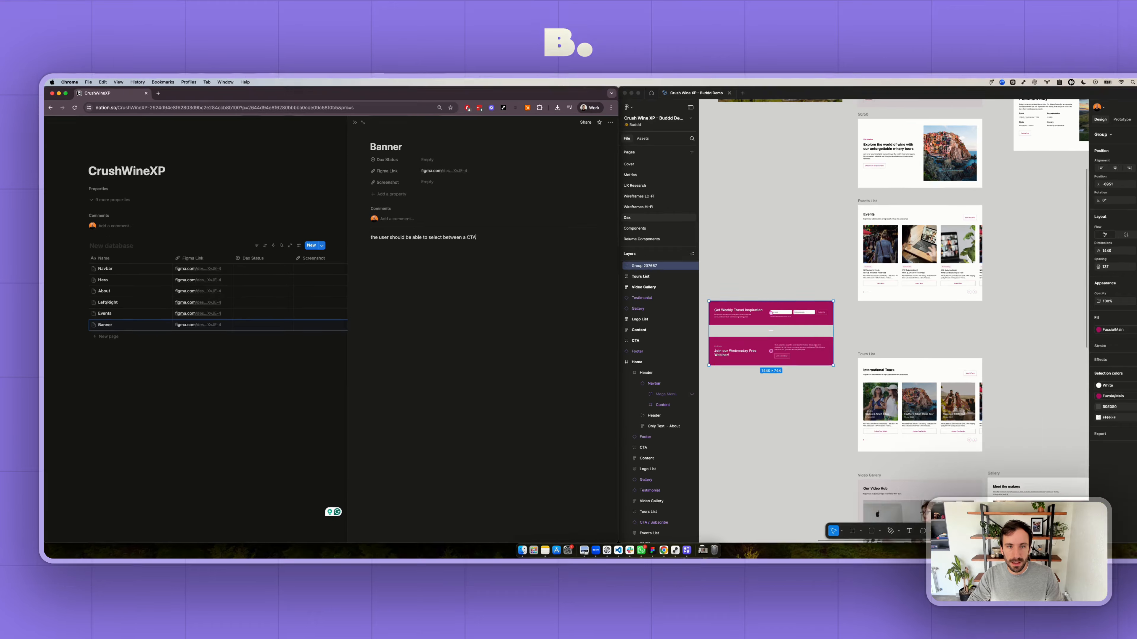
{"action": "type", "text": "r a"}
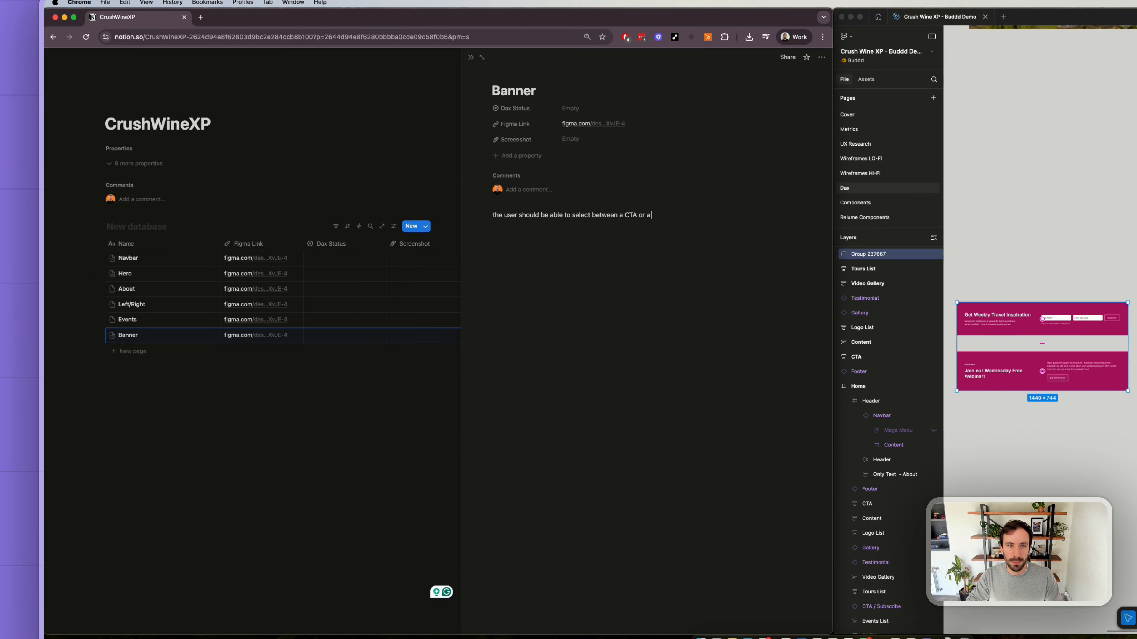
{"action": "type", "text": " Form"}
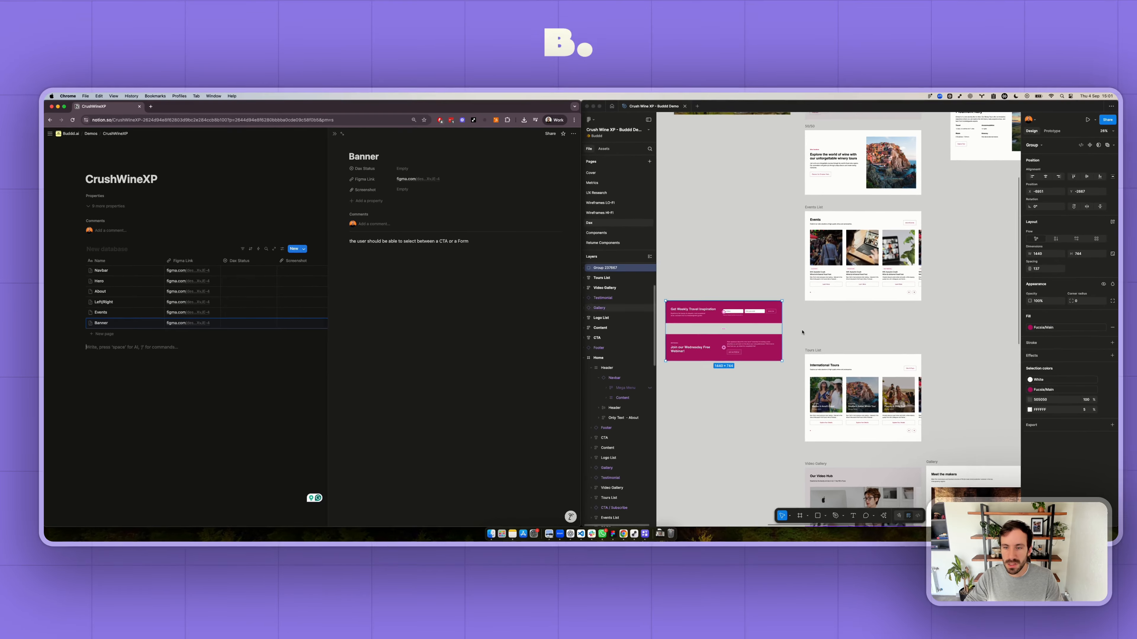
- Switch to Figma and copy a link to the Tours List frame below the Events List
{"action": "scroll", "coordinate": [802, 332], "scroll_direction": "down", "scroll_amount": 3}
{"action": "left_click", "coordinate": [814, 290]}
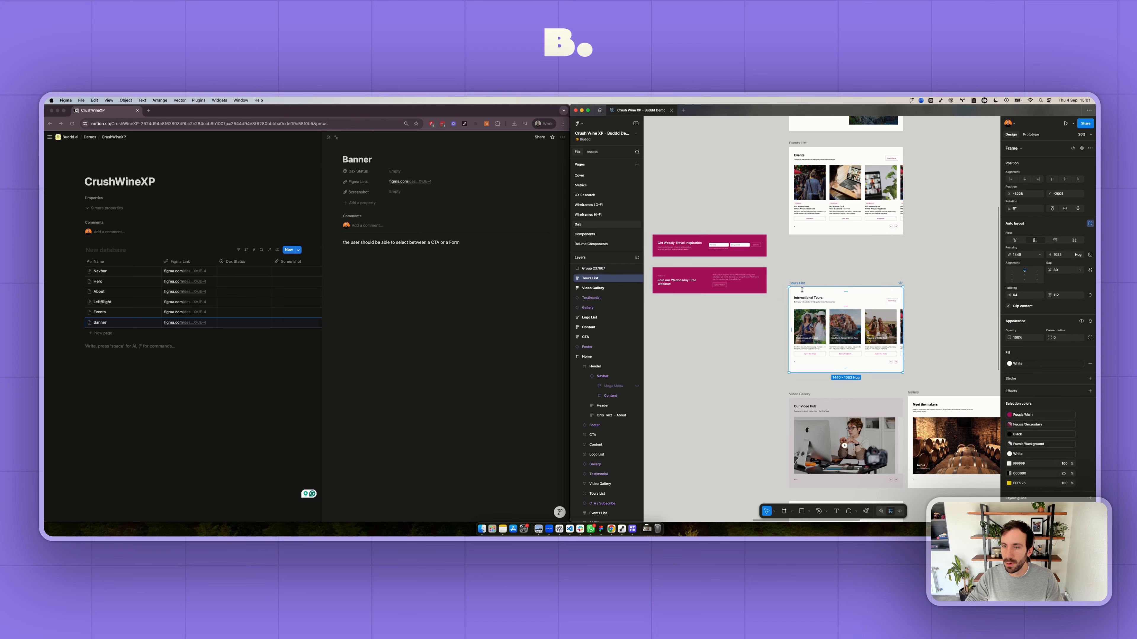
{"action": "right_click", "coordinate": [802, 290]}
{"action": "mouse_move", "coordinate": [833, 292]}
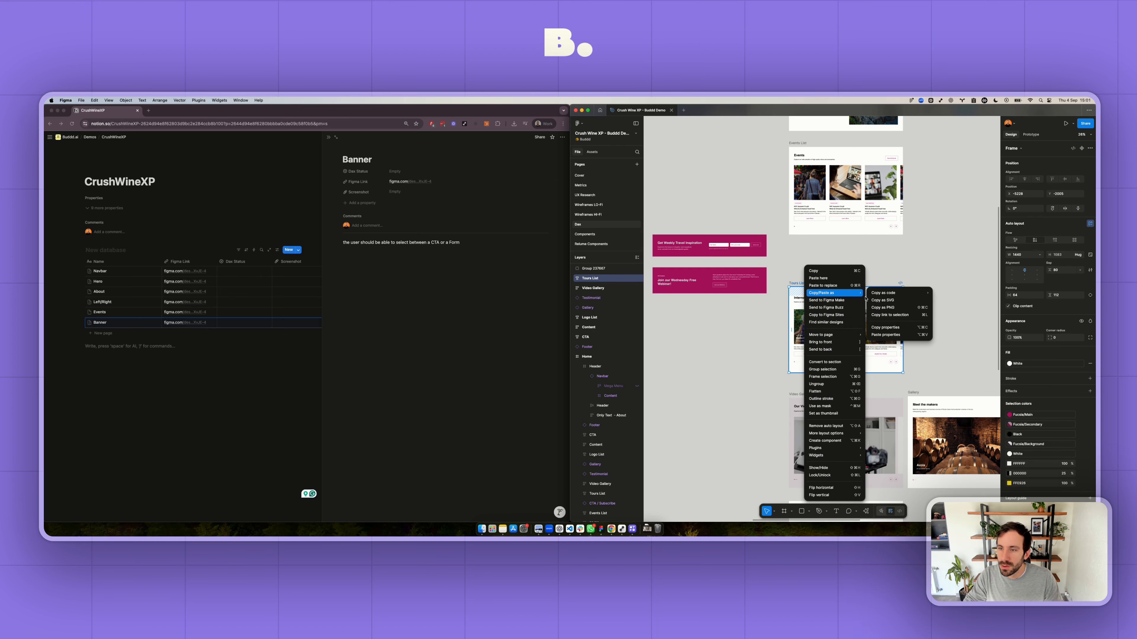
{"action": "left_click", "coordinate": [894, 315]}
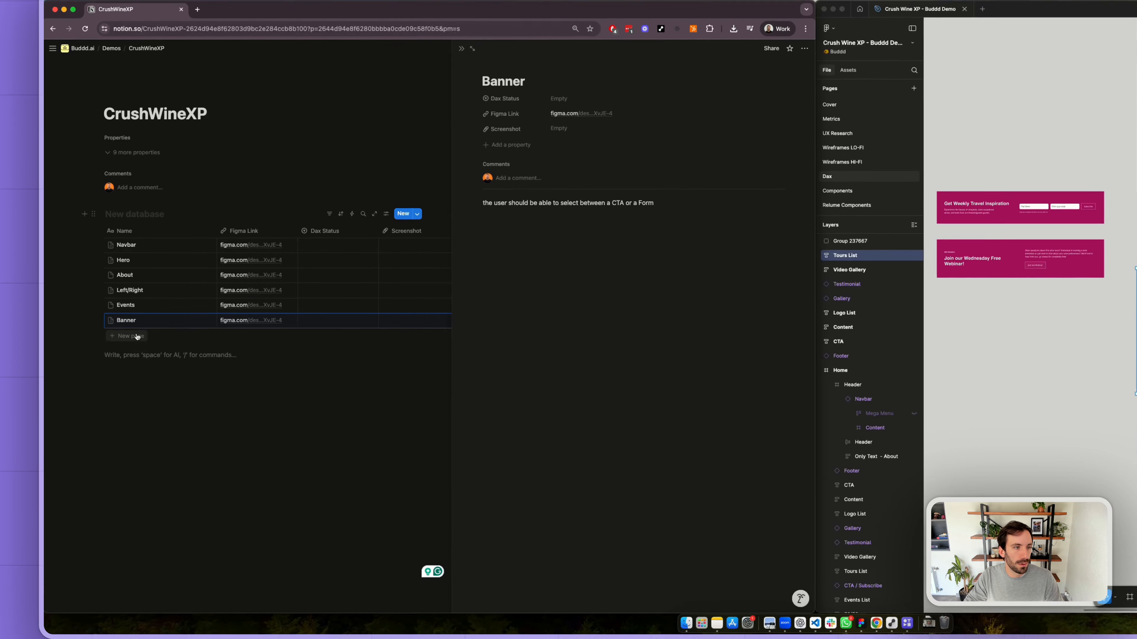
- Switch to Notion and add a database entry named Tours Slider with the copied link as its Figma Link
{"action": "left_click", "coordinate": [107, 332]}
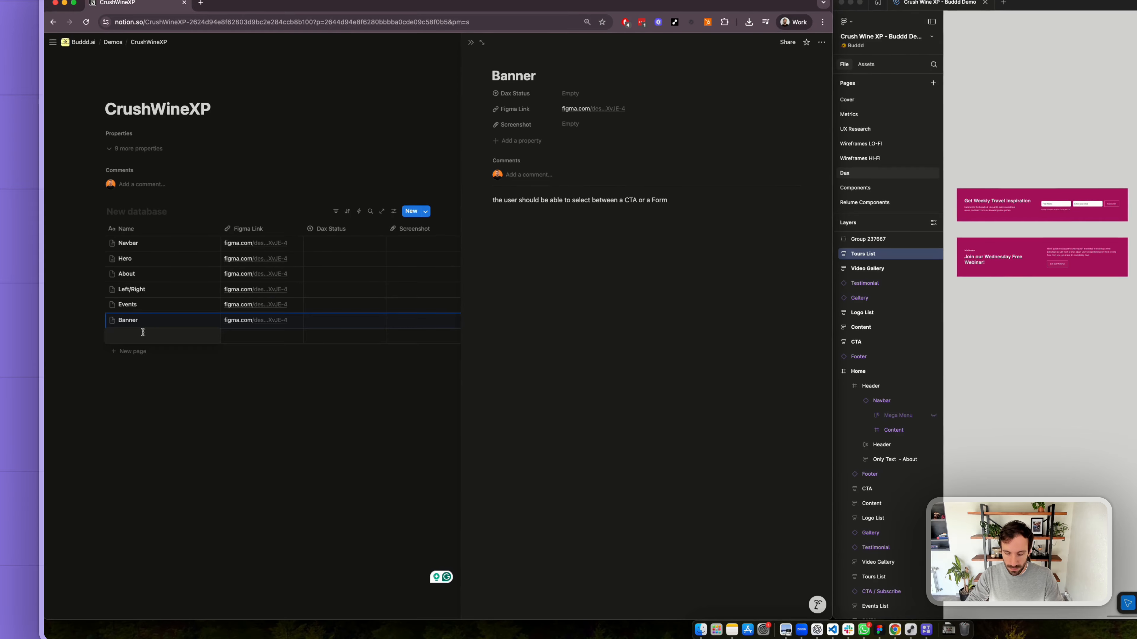
{"action": "type", "text": "Tours Slider"}
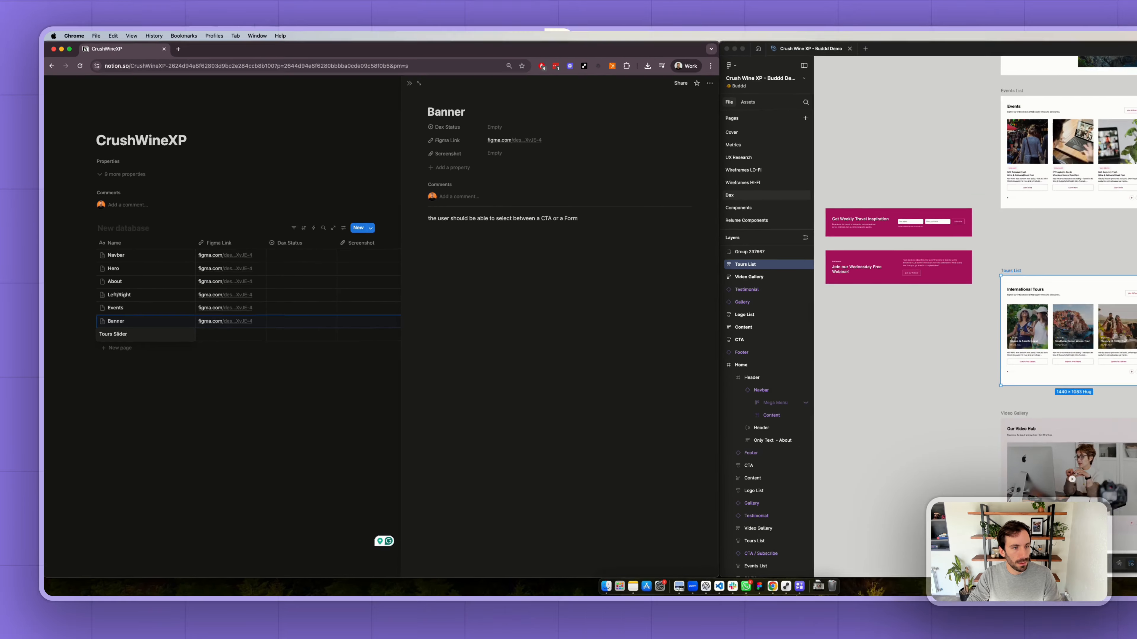
{"action": "key", "text": "Tab"}
{"action": "key", "text": "super+v"}
- Examine the International Tours section in Figma and compare the Video Gallery slider with the neighbouring "Meet the makers" Gallery
{"action": "scroll", "coordinate": [1102, 367], "scroll_direction": "up", "scroll_amount": 5}
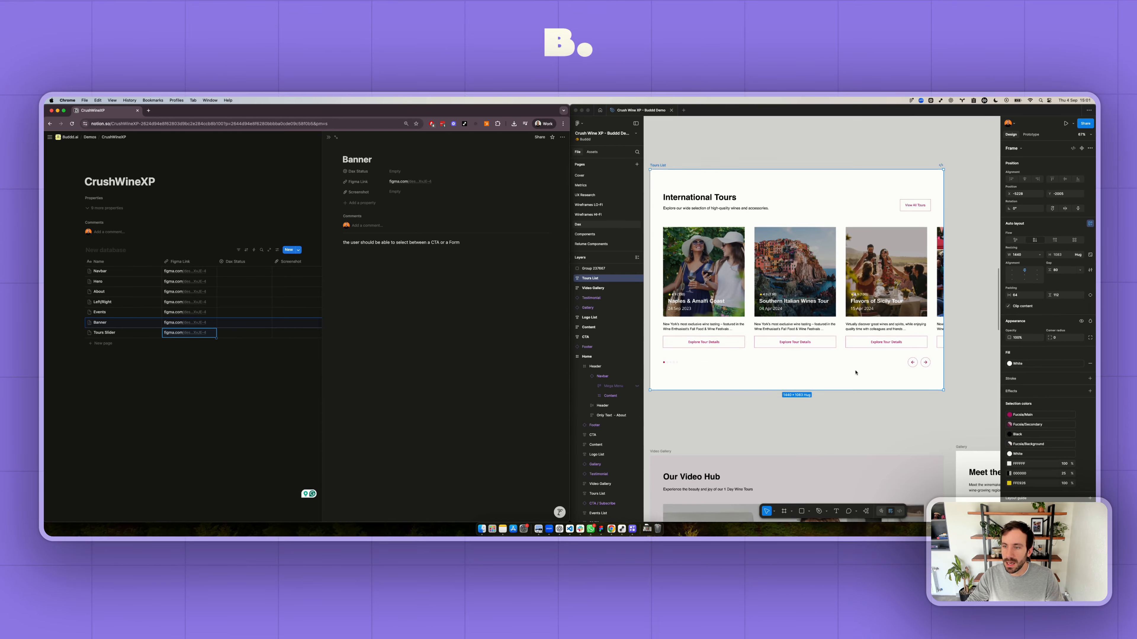
{"action": "scroll", "coordinate": [855, 372], "scroll_direction": "down", "scroll_amount": 10}
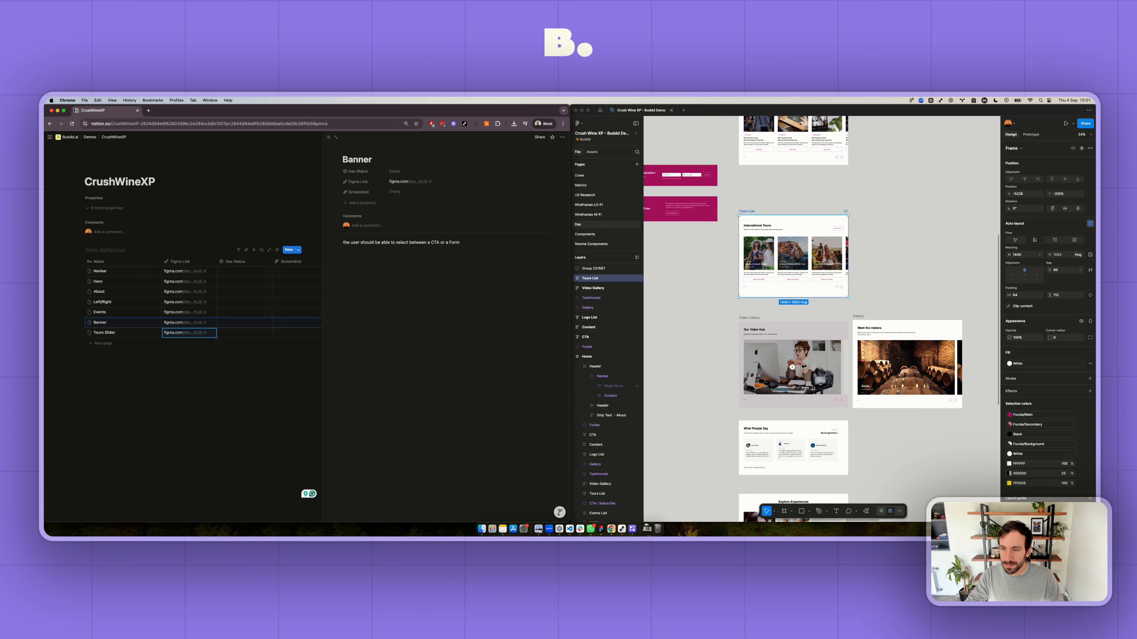
{"action": "scroll", "coordinate": [812, 388], "scroll_direction": "up", "scroll_amount": 10}
{"action": "scroll", "coordinate": [842, 394], "scroll_direction": "down", "scroll_amount": 2}
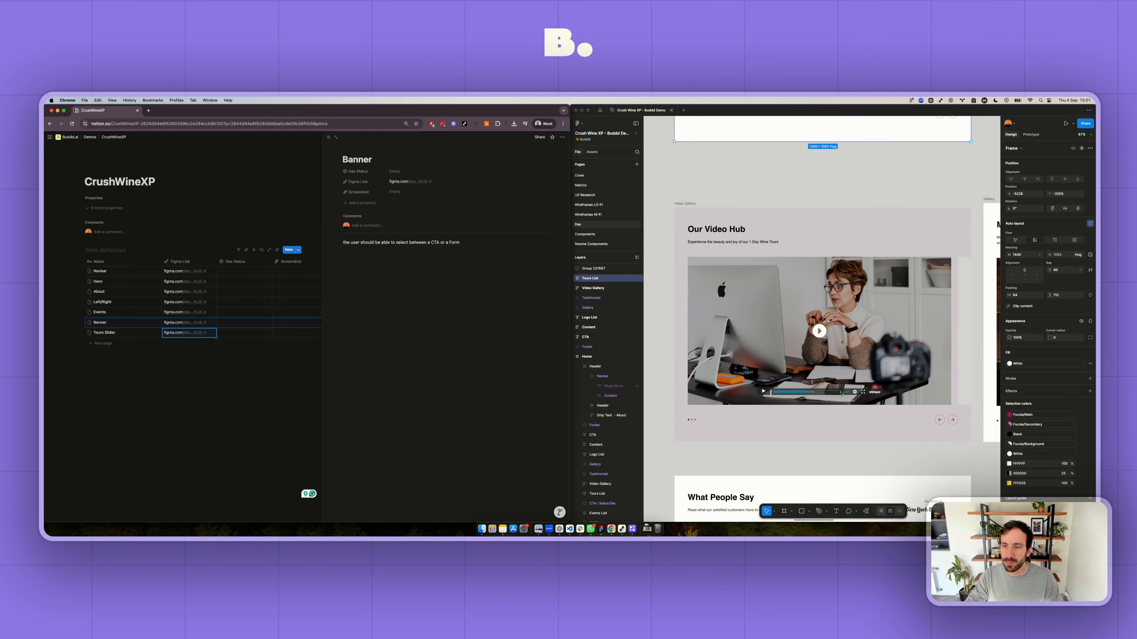
{"action": "scroll", "coordinate": [840, 394], "scroll_direction": "right", "scroll_amount": 5}
{"action": "scroll", "coordinate": [839, 393], "scroll_direction": "left", "scroll_amount": 5}
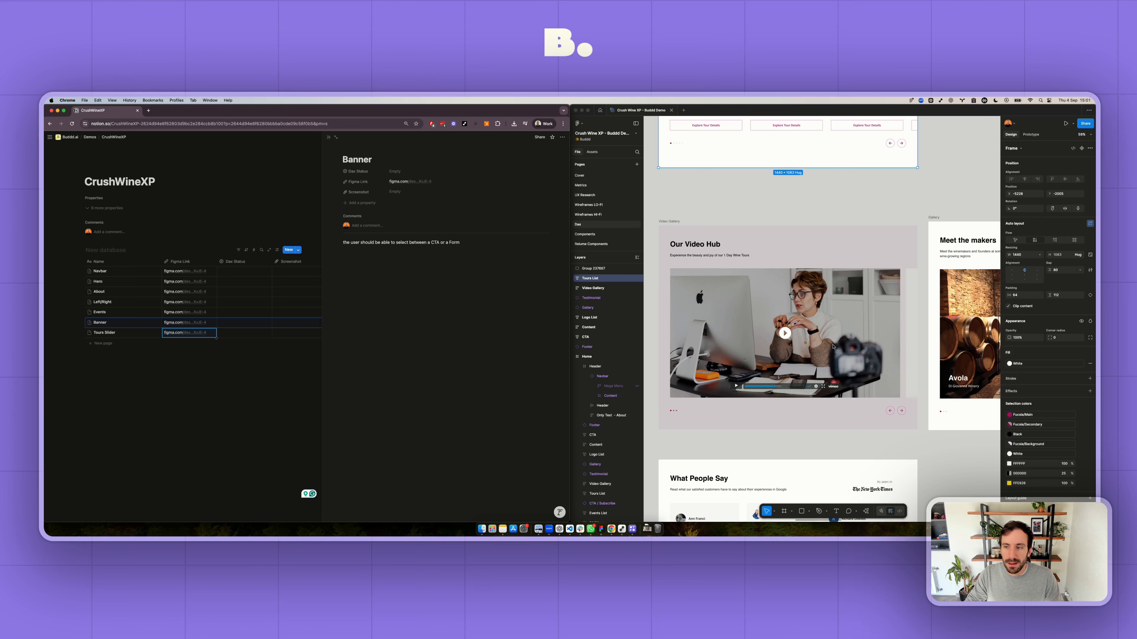
{"action": "scroll", "coordinate": [833, 346], "scroll_direction": "right", "scroll_amount": 5}
{"action": "scroll", "coordinate": [768, 336], "scroll_direction": "left", "scroll_amount": 6}
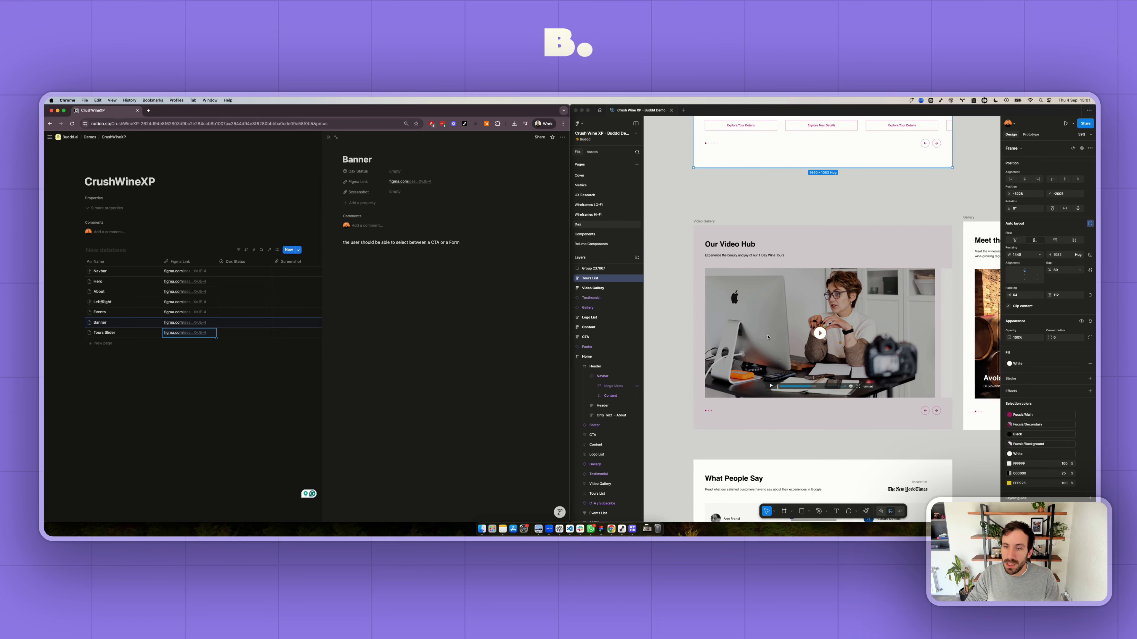
{"action": "scroll", "coordinate": [768, 336], "scroll_direction": "left", "scroll_amount": 2}
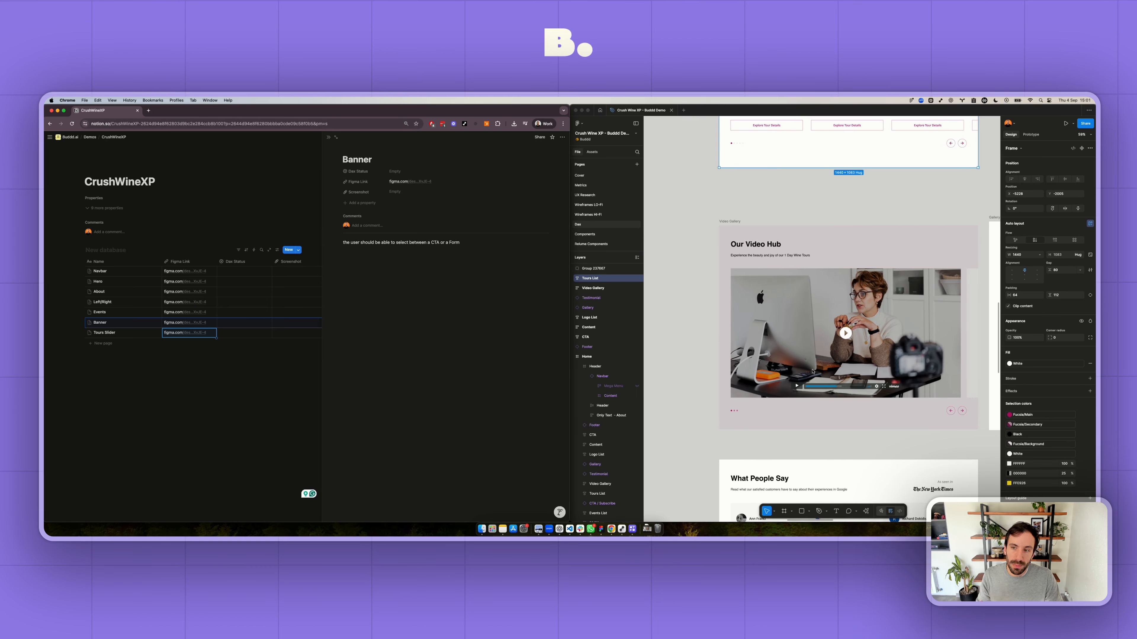
{"action": "scroll", "coordinate": [813, 370], "scroll_direction": "right", "scroll_amount": 5}
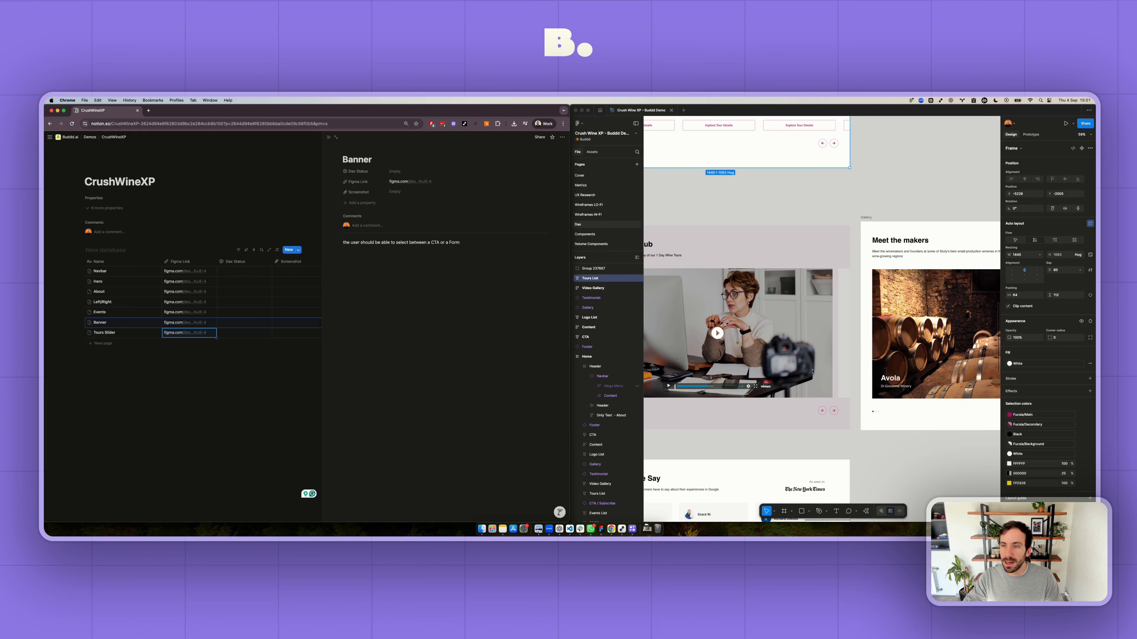
{"action": "scroll", "coordinate": [812, 370], "scroll_direction": "left", "scroll_amount": 3}
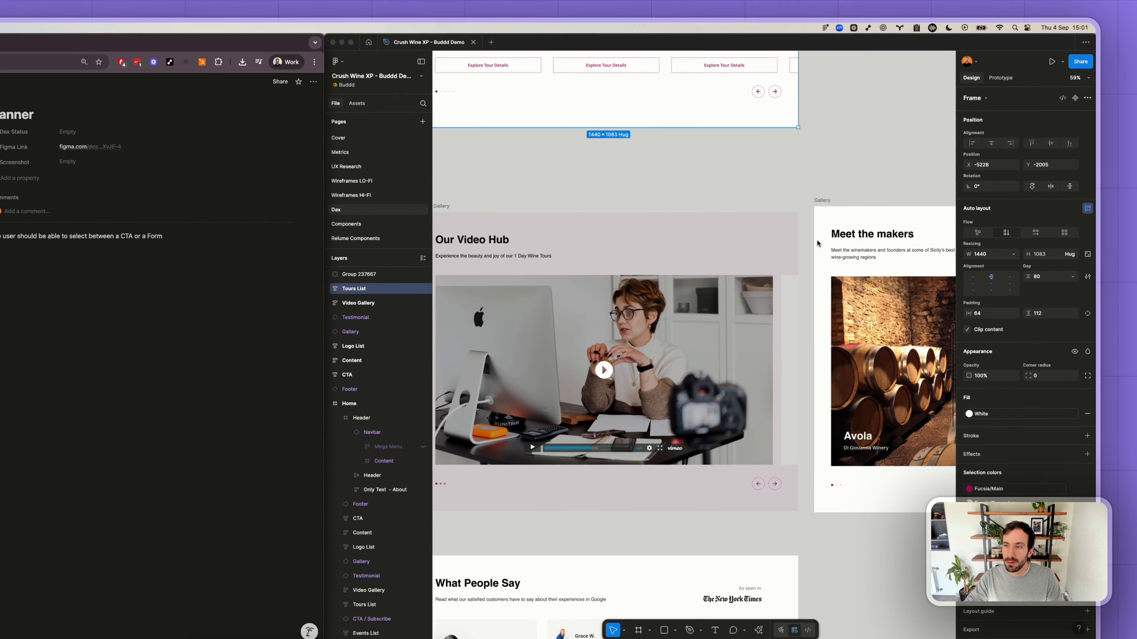
{"action": "scroll", "coordinate": [817, 243], "scroll_direction": "left", "scroll_amount": 5}
- Copy a link to the Video Gallery frame containing the "Our Video Hub" section
{"action": "left_click", "coordinate": [699, 233]}
{"action": "scroll", "coordinate": [701, 233], "scroll_direction": "right", "scroll_amount": 5}
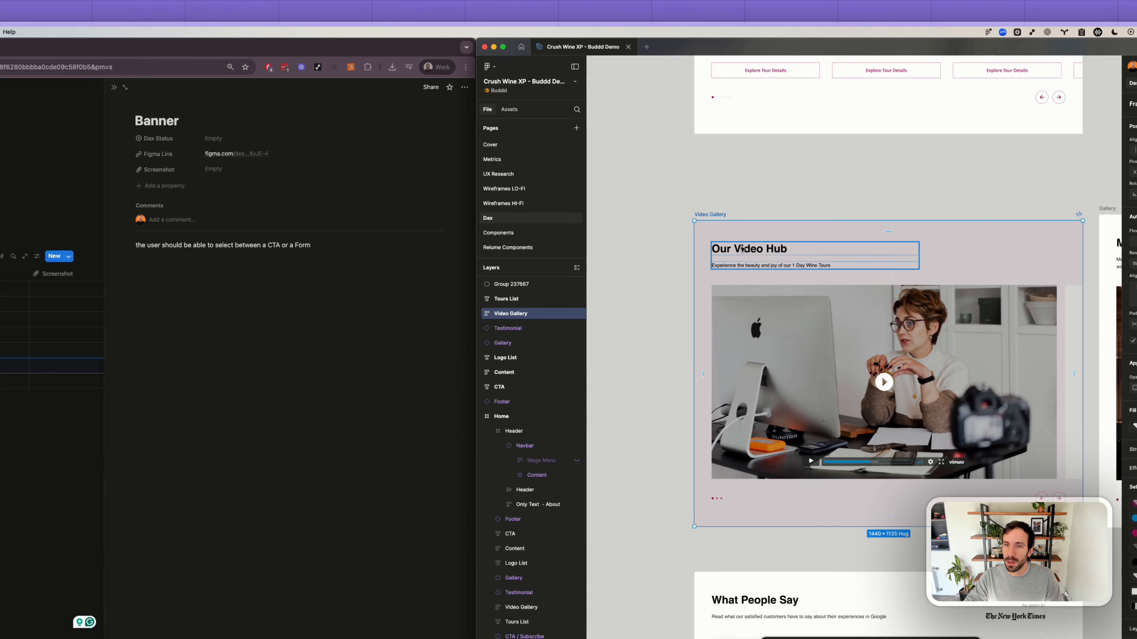
{"action": "right_click", "coordinate": [740, 246]}
{"action": "left_click", "coordinate": [722, 229]}
{"action": "right_click", "coordinate": [714, 227]}
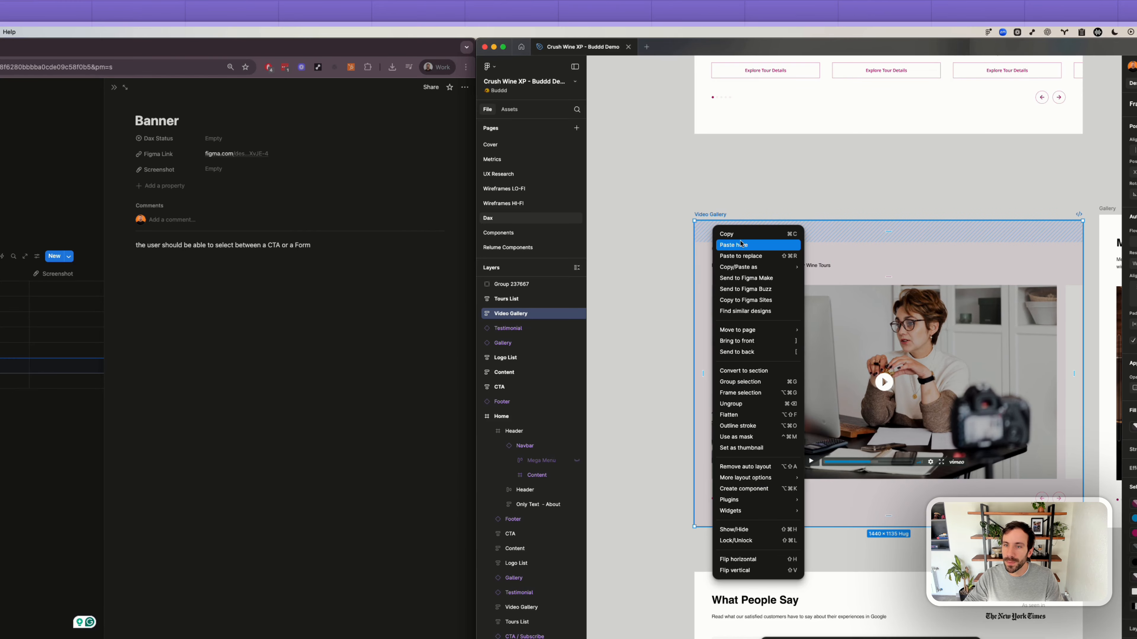
{"action": "mouse_move", "coordinate": [743, 268]}
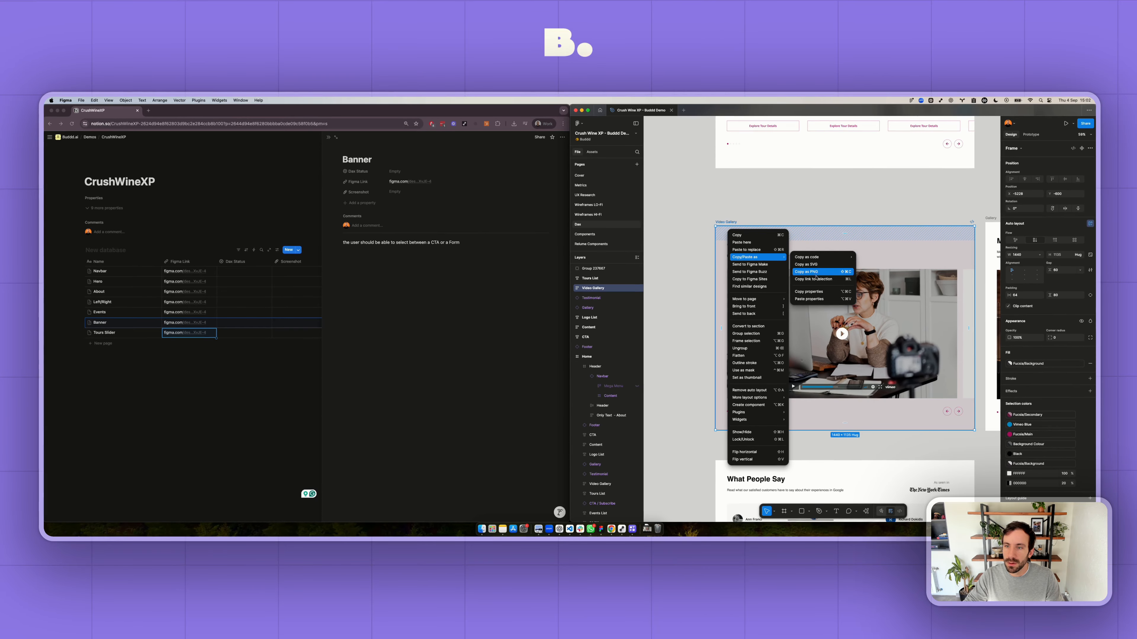
{"action": "left_click", "coordinate": [815, 278]}
- Switch to Notion, add a database entry named Big Slider with the copied link as its Figma Link, and close the open Banner page
{"action": "left_click", "coordinate": [104, 343]}
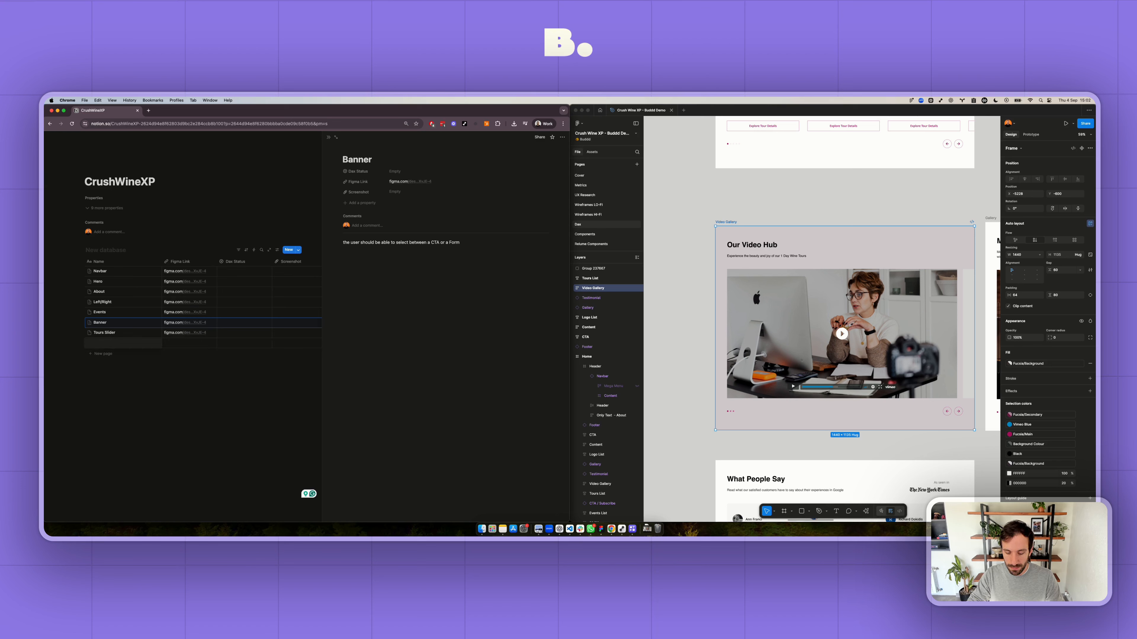
{"action": "type", "text": "Big Slider"}
{"action": "key", "text": "Tab"}
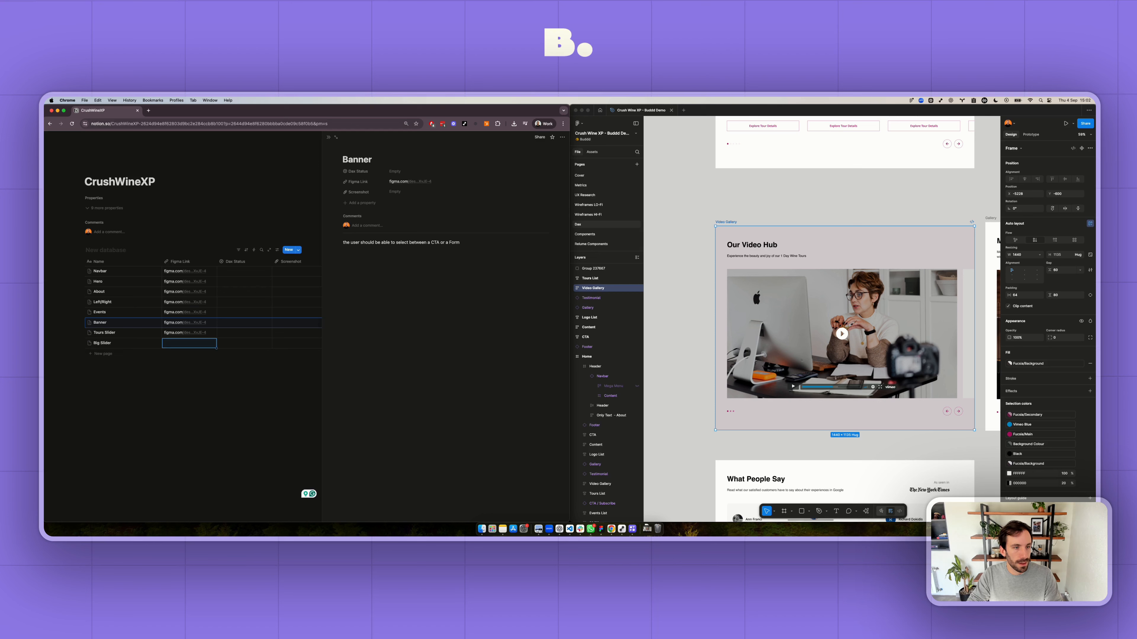
{"action": "key", "text": "super+v"}
{"action": "left_click", "coordinate": [89, 394]}
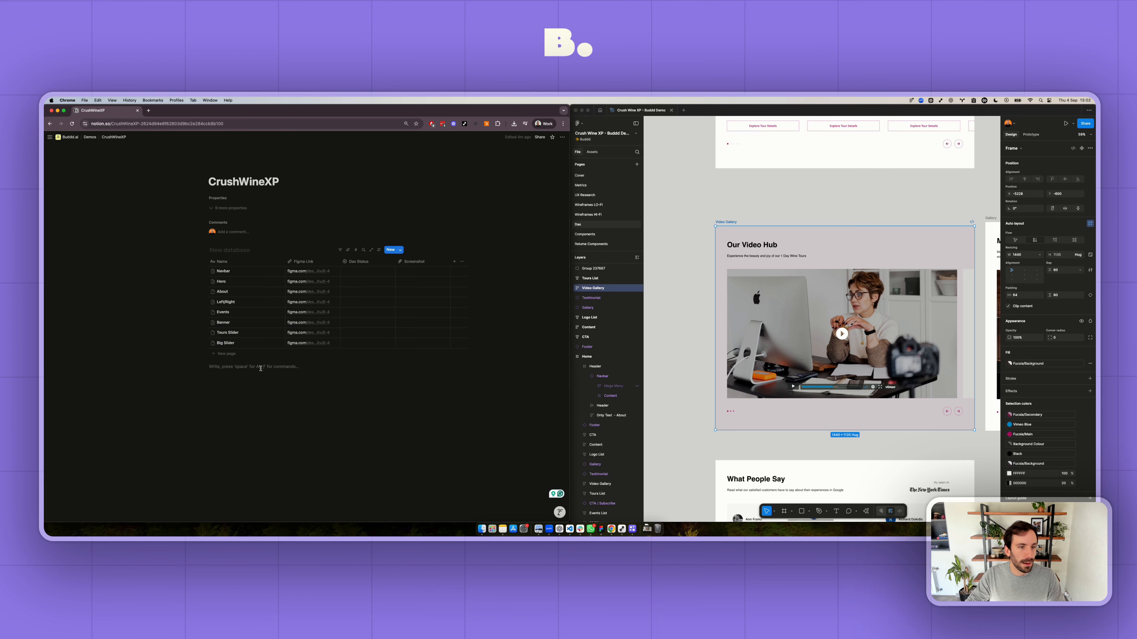
- Open the Big Slider entry's page and start its body text with "This slider should be able to hold an image or a video,"
{"action": "left_click", "coordinate": [273, 343]}
{"action": "left_click", "coordinate": [369, 243]}
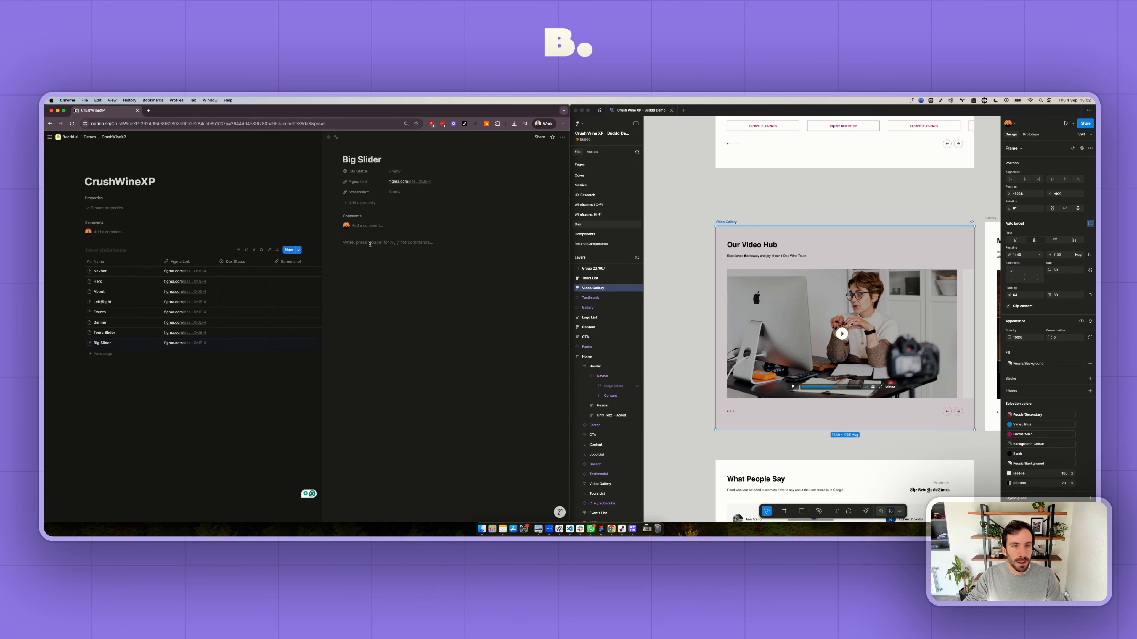
{"action": "type", "text": "This slider should"}
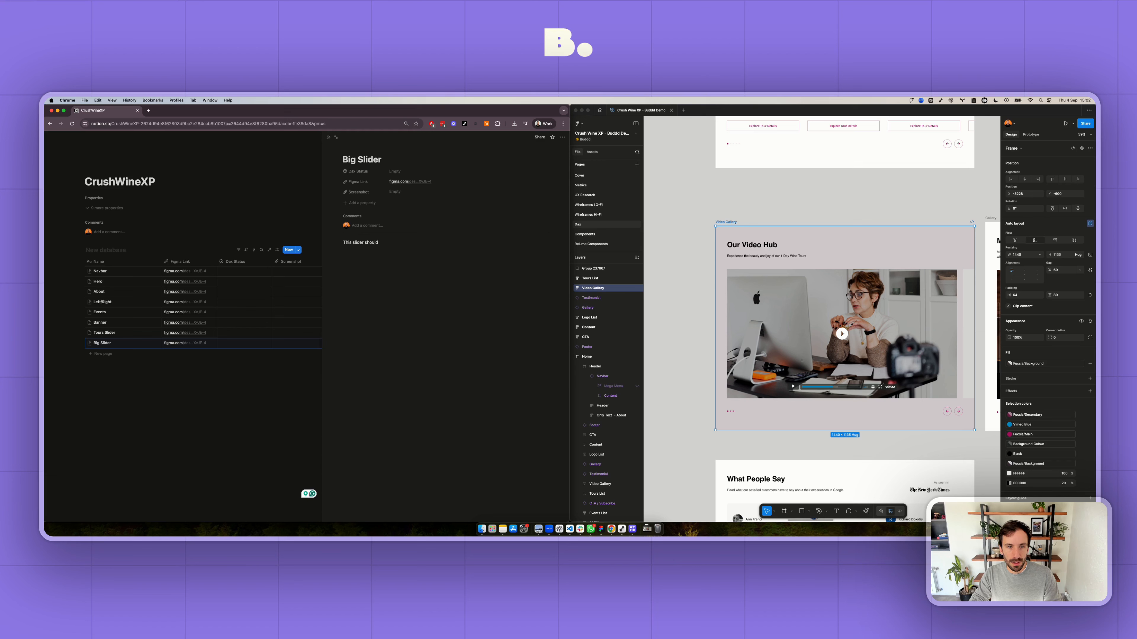
{"action": "type", "text": " be able to hol"}
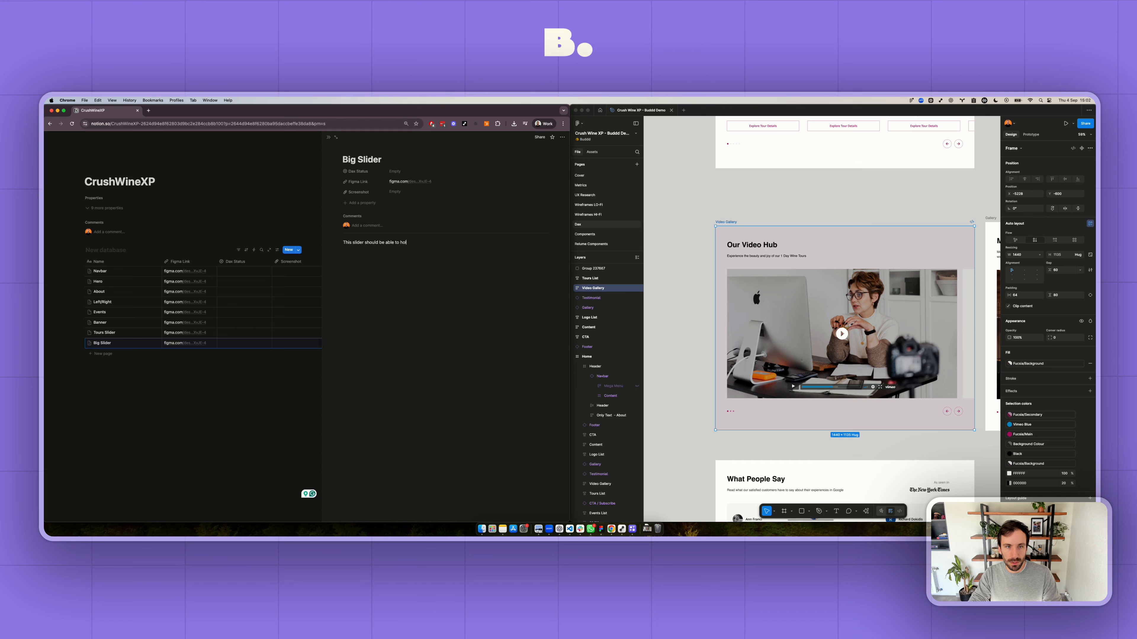
{"action": "type", "text": "d an image d"}
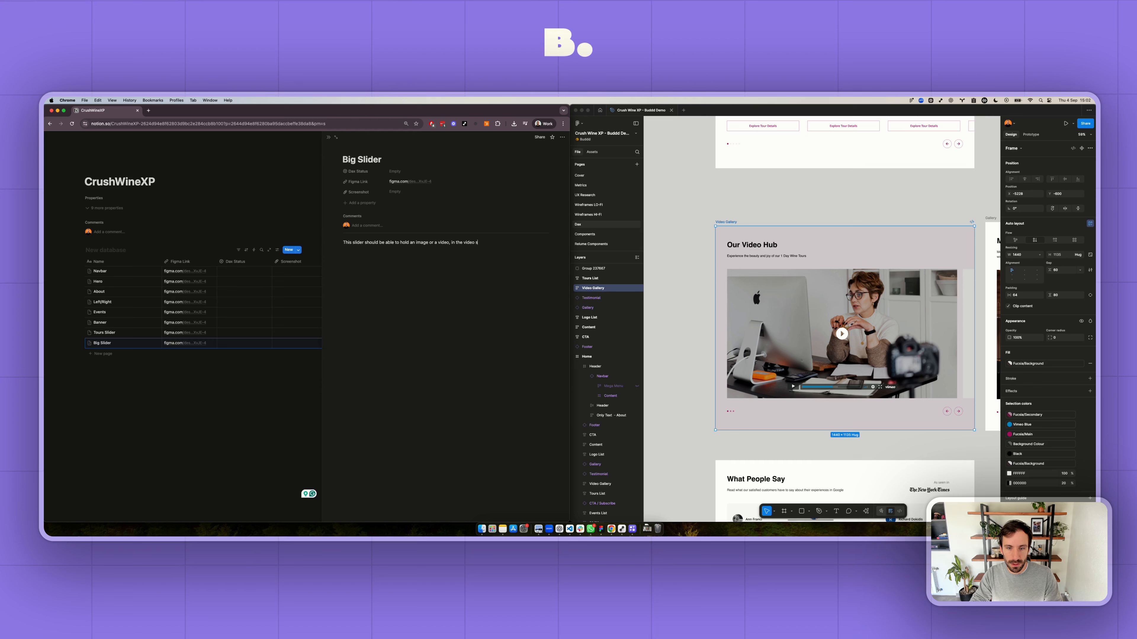
- Replace the words after the comma with "if it's a video should be able to use YouTube or Vimeo"
{"action": "key", "text": "alt+shift+Left"}
{"action": "key", "text": "alt+shift+Left"}
{"action": "key", "text": "alt+shift+Left"}
{"action": "type", "text": "if it's a"}
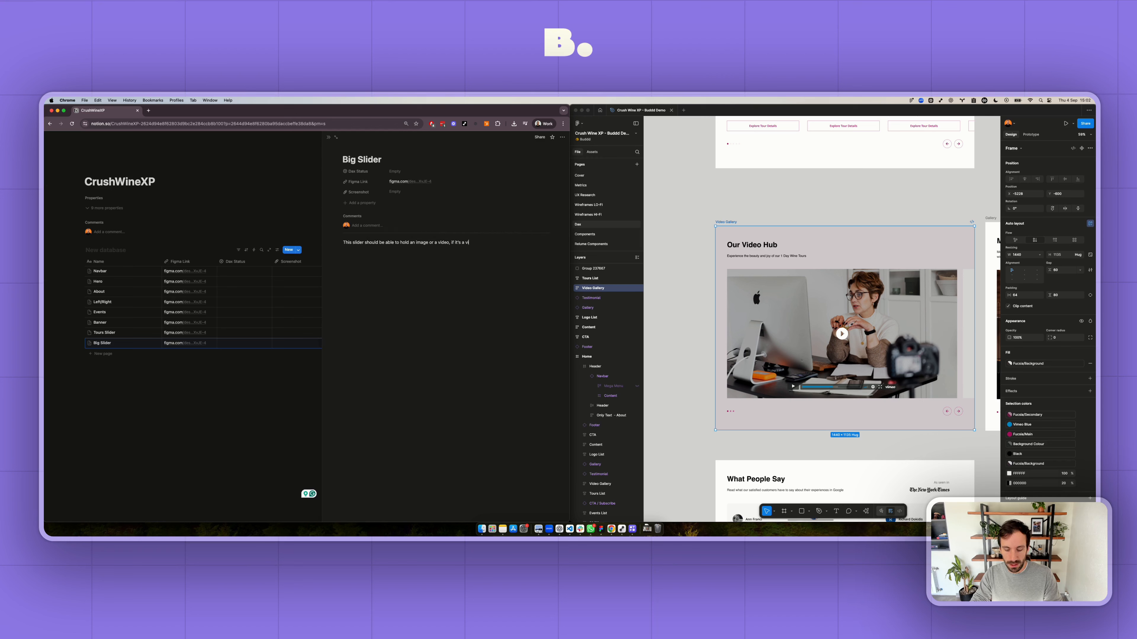
{"action": "type", "text": " video should be able to use YouT"}
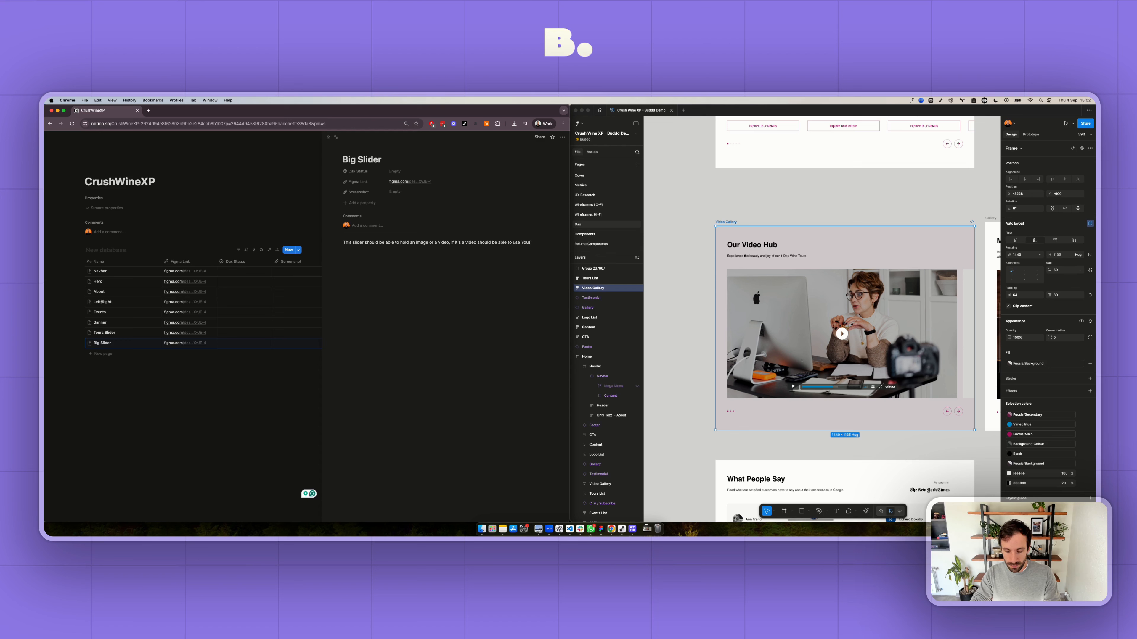
{"action": "type", "text": "ube or Vimeo and"}
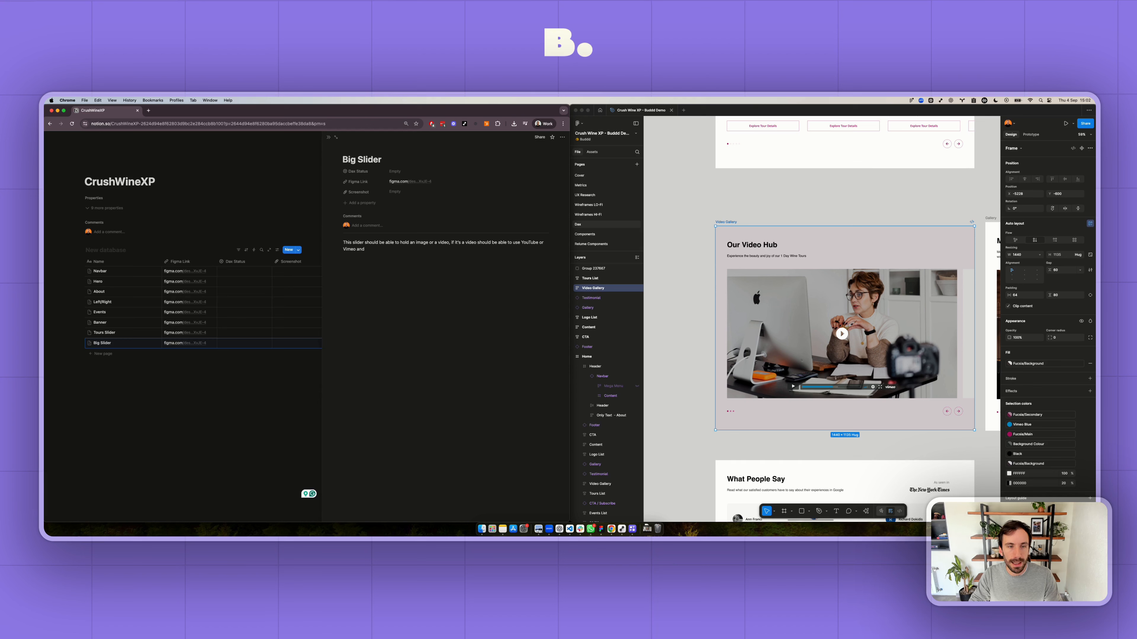
{"action": "type", "text": " also the use"}
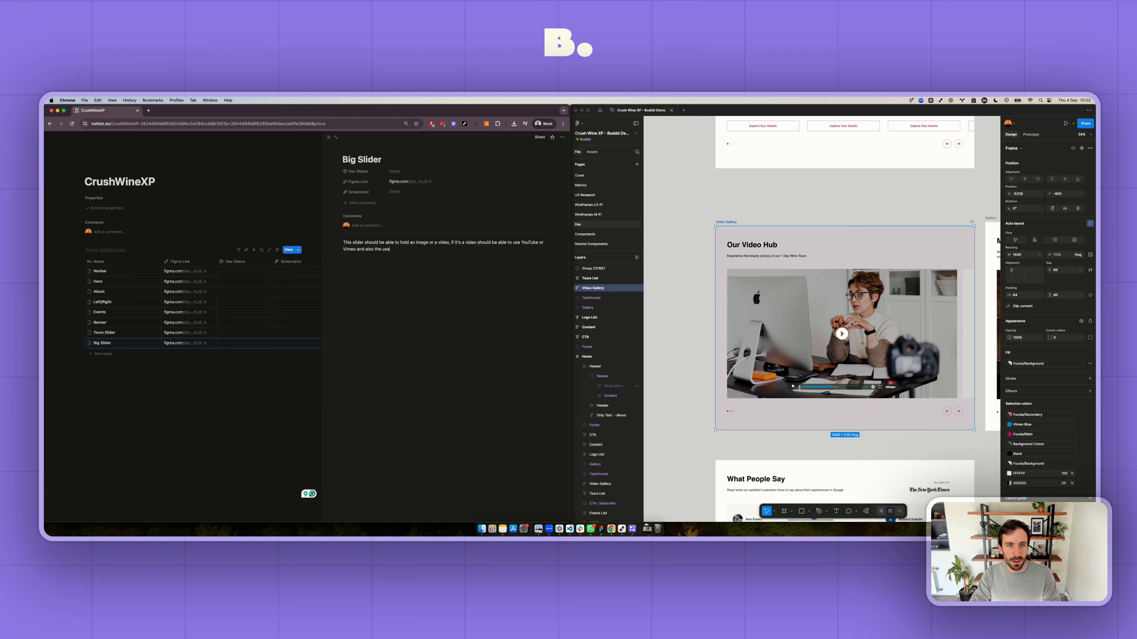
{"action": "type", "text": "r should be able"}
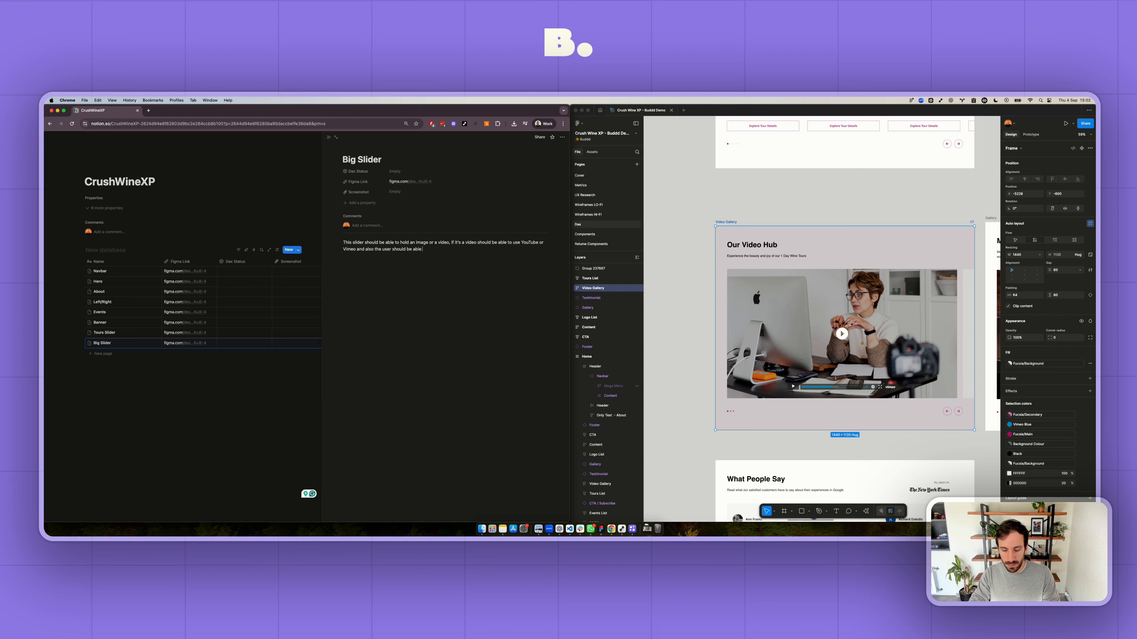
{"action": "type", "text": " to shoose the BG"}
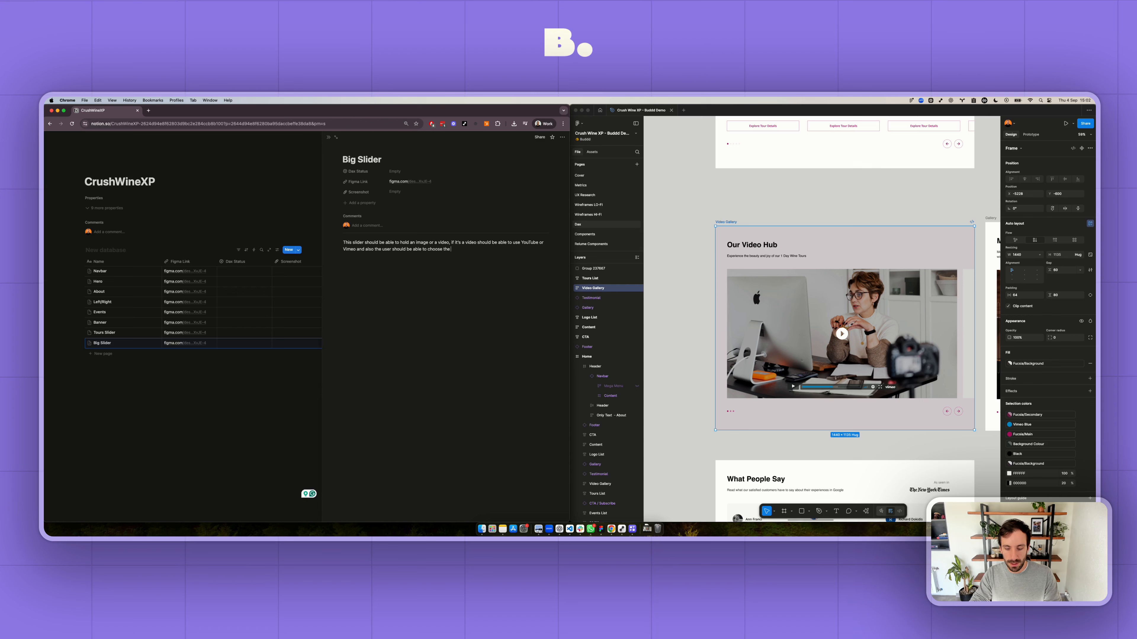
{"action": "type", "text": " color from \"pink"}
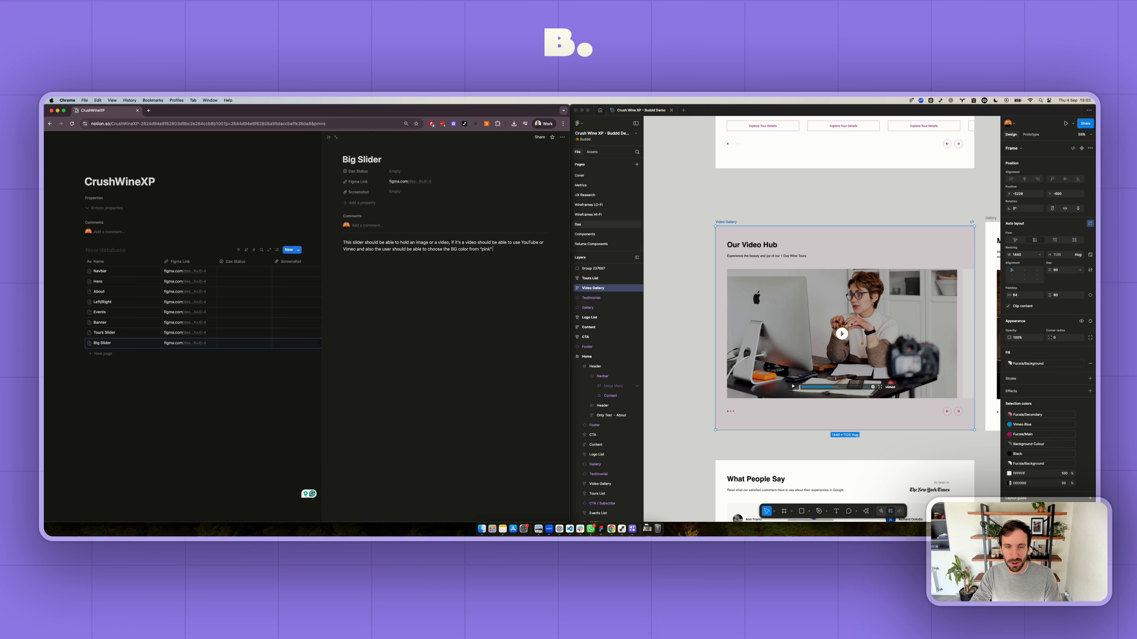
- Continue the Big Slider note with 'and also the user should be able to choose the BG color from "pink" or White.'
{"action": "type", "text": "White."}
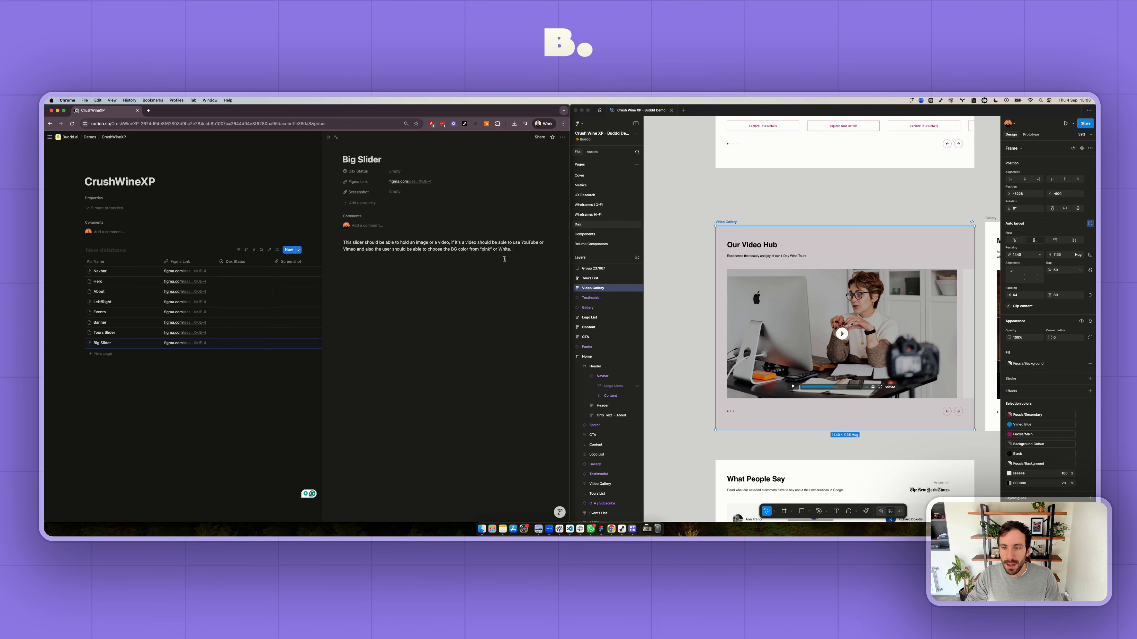
- Switch to Figma and copy a link to the Testimonial section titled "What People Say"
{"action": "scroll", "coordinate": [780, 287], "scroll_direction": "down", "scroll_amount": 5}
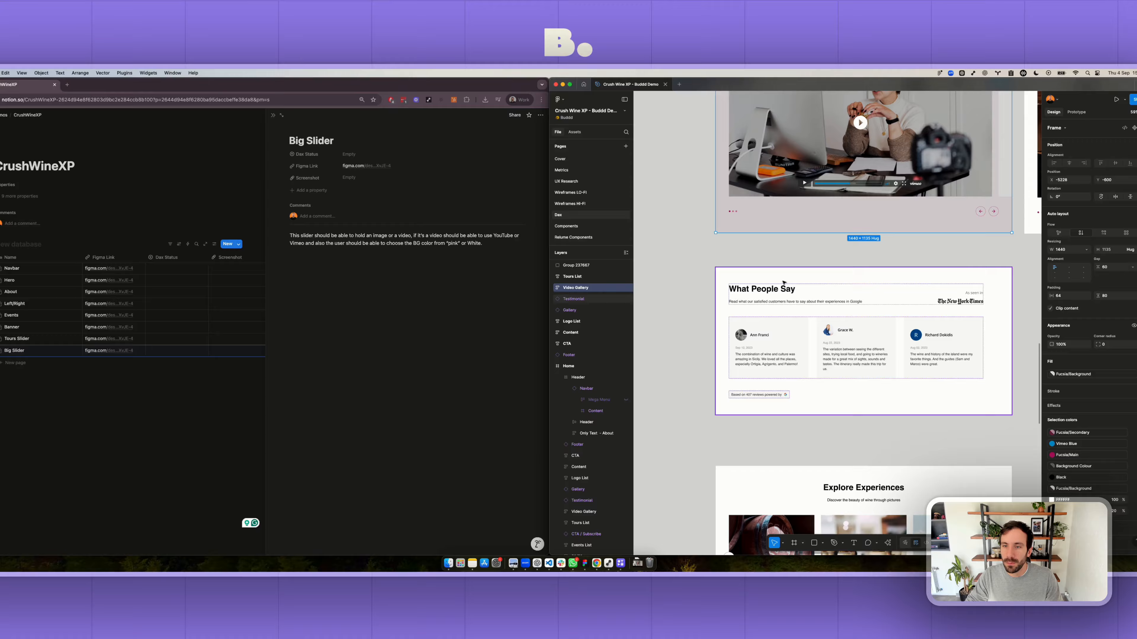
{"action": "left_click", "coordinate": [779, 281]}
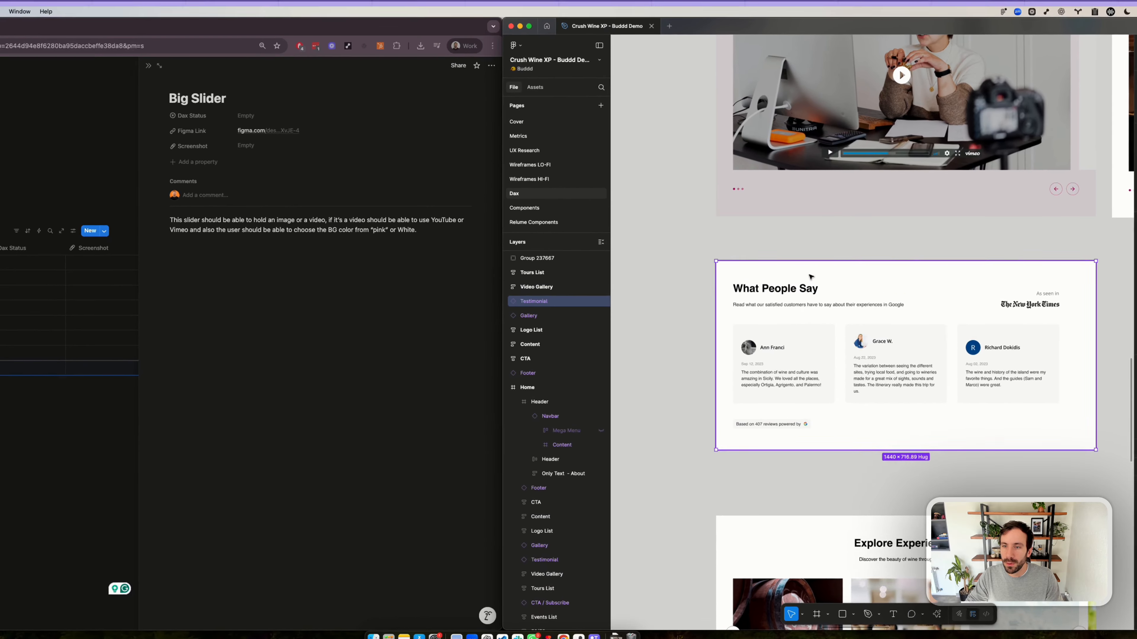
{"action": "right_click", "coordinate": [810, 276]}
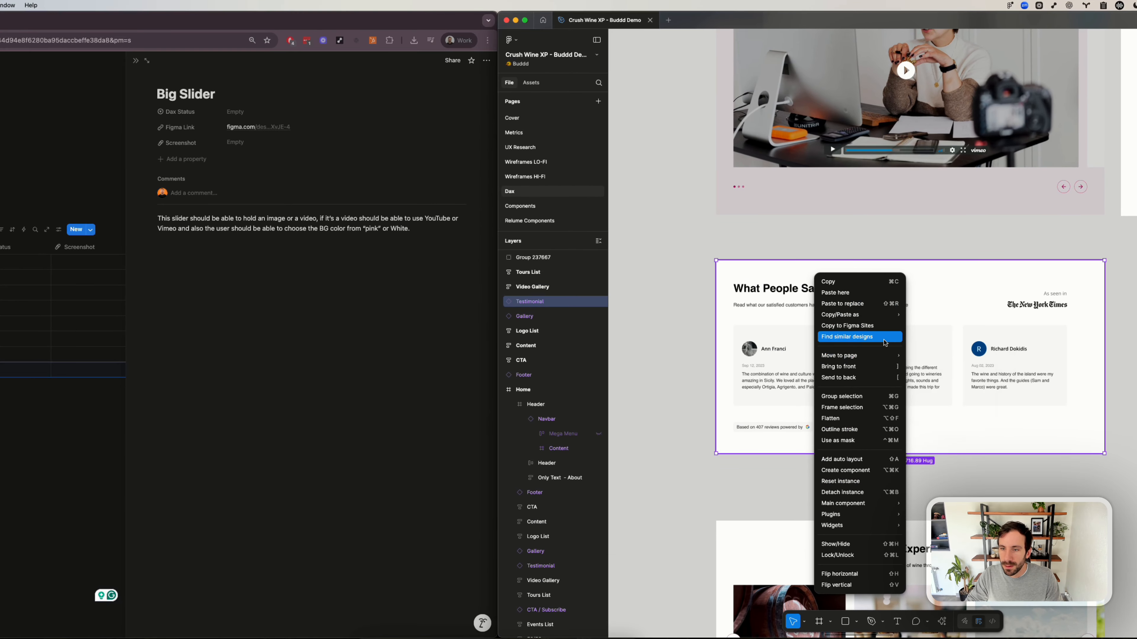
{"action": "mouse_move", "coordinate": [879, 314]}
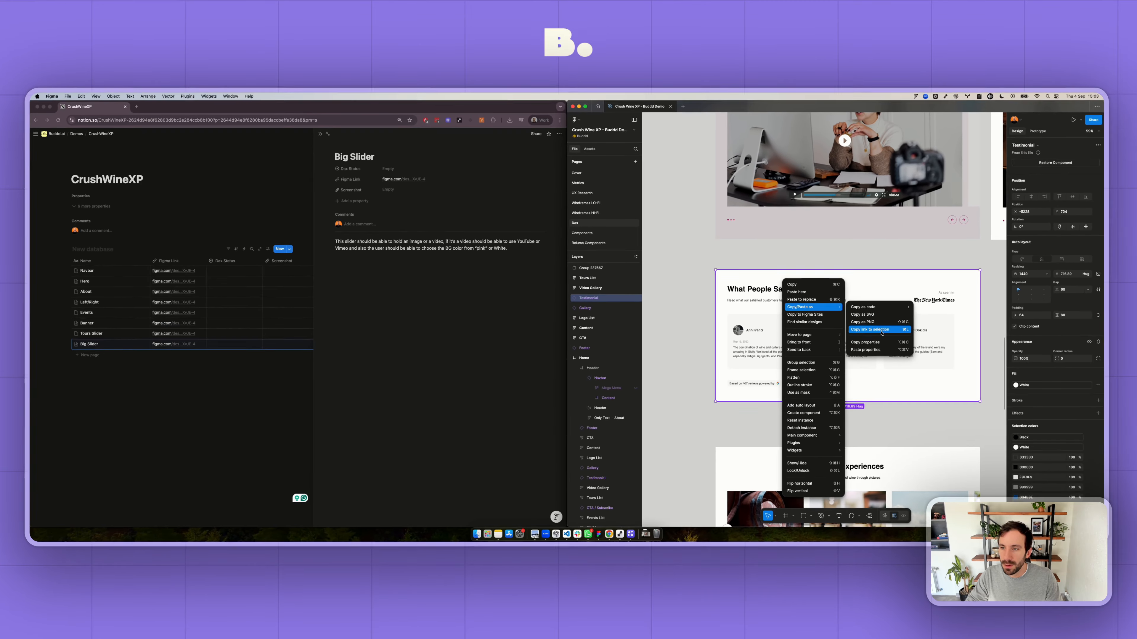
{"action": "left_click", "coordinate": [940, 348]}
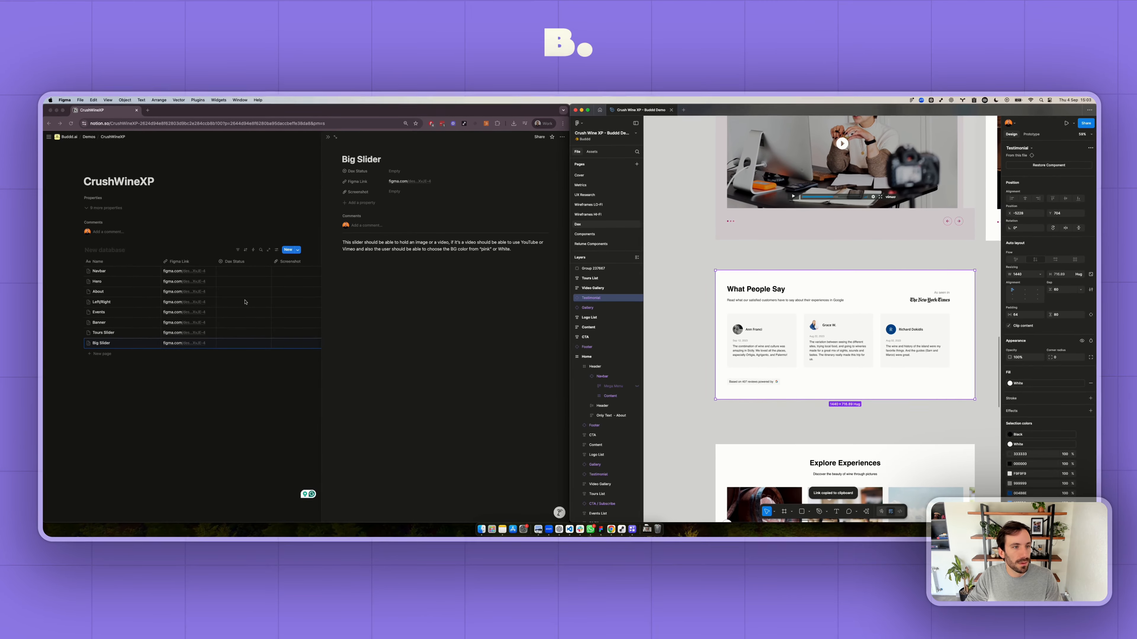
- Switch to Notion and add a database entry named Testimonials with the copied link as its Figma Link
{"action": "left_click", "coordinate": [108, 354]}
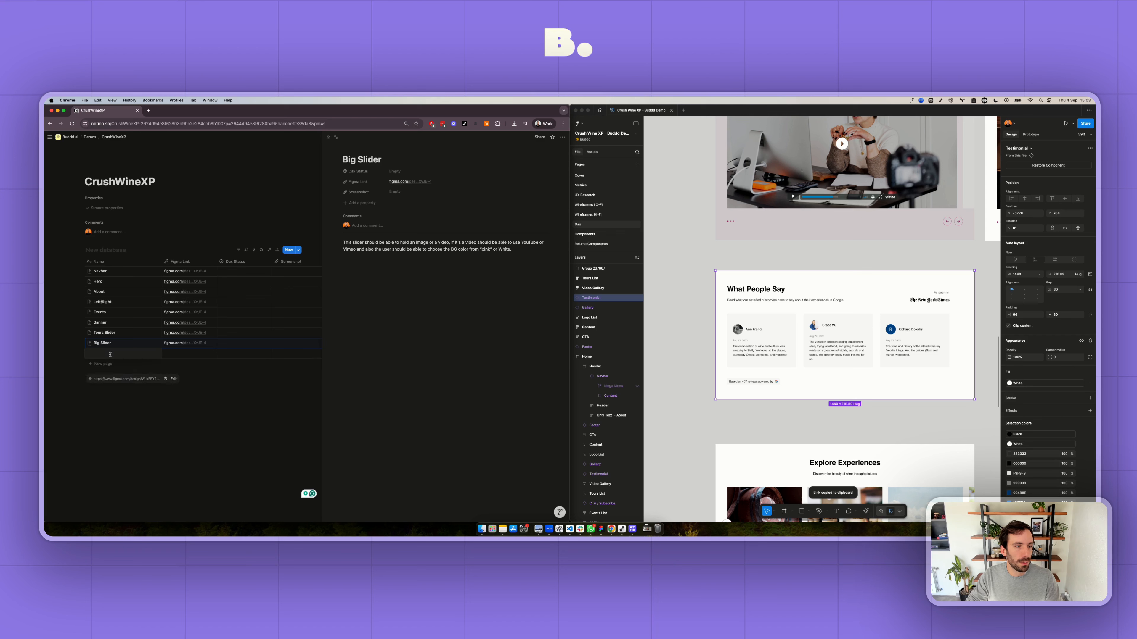
{"action": "type", "text": "Test"}
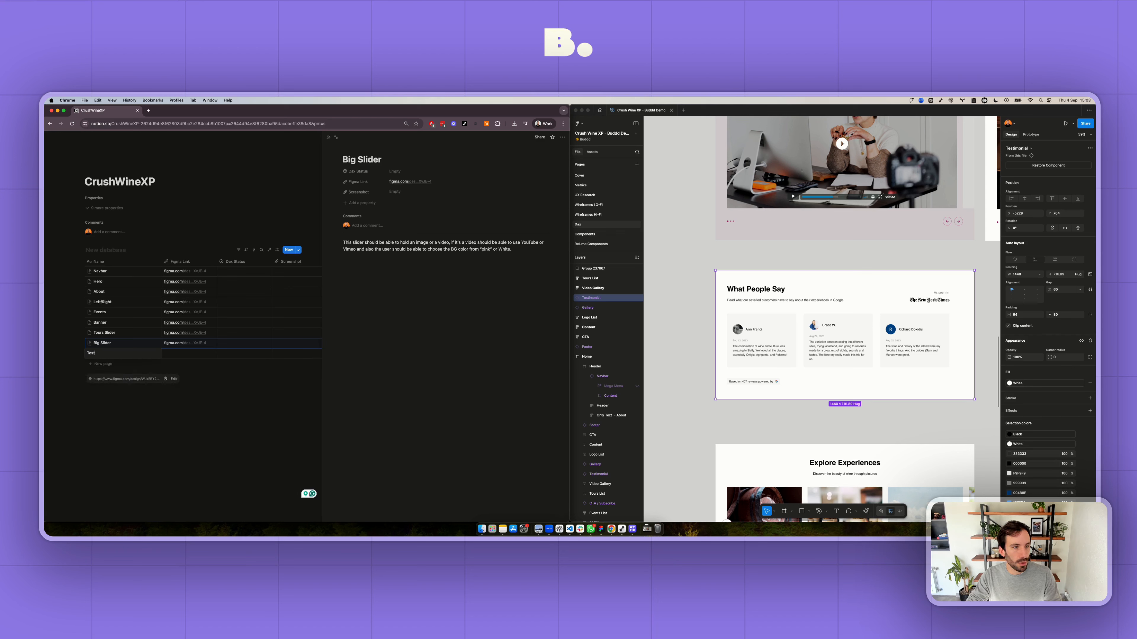
{"action": "type", "text": "imonials"}
{"action": "key", "text": "Tab"}
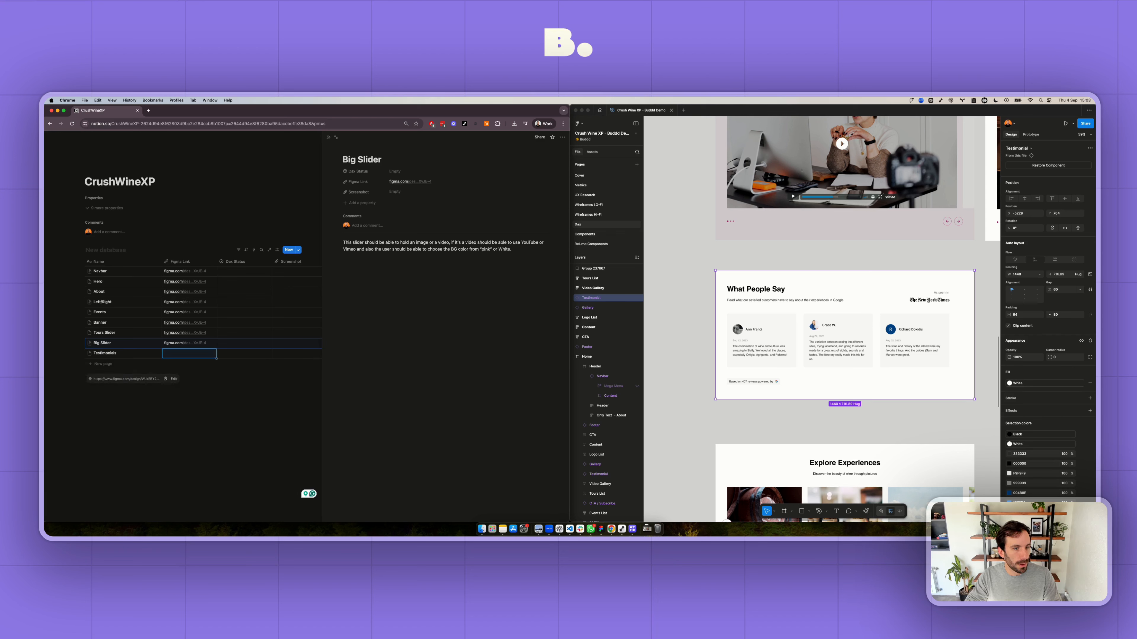
{"action": "key", "text": "ctrl+v"}
- Switch to Figma and copy a link to the Gallery section titled "Explore Experiences"
{"action": "scroll", "coordinate": [804, 352], "scroll_direction": "down", "scroll_amount": 5}
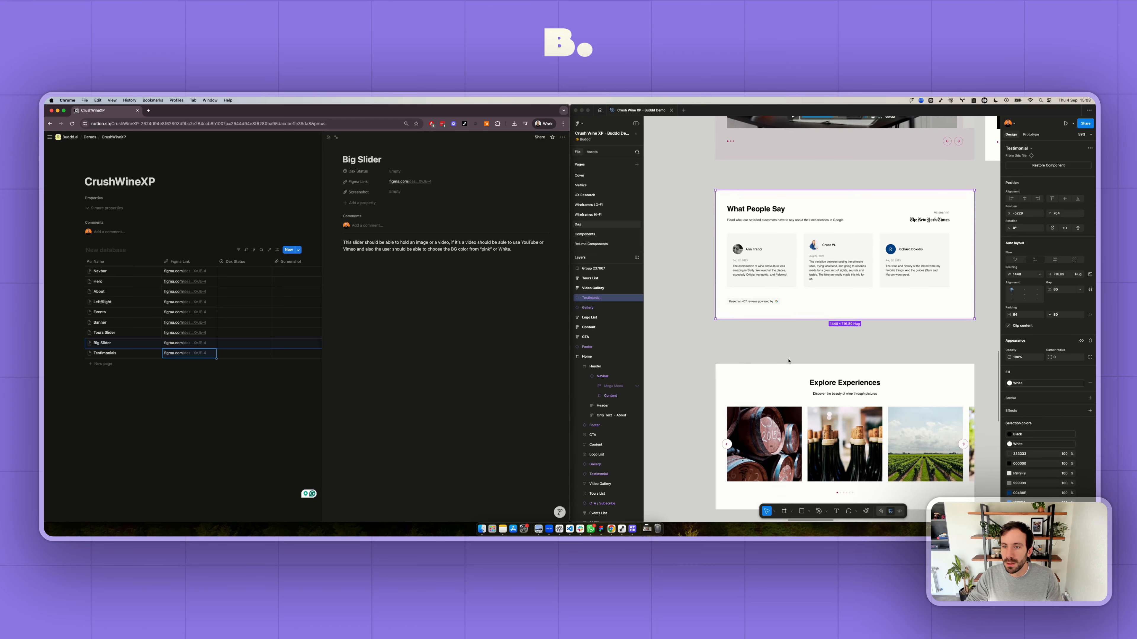
{"action": "left_click", "coordinate": [785, 287]}
{"action": "right_click", "coordinate": [785, 287]}
{"action": "mouse_move", "coordinate": [815, 300]}
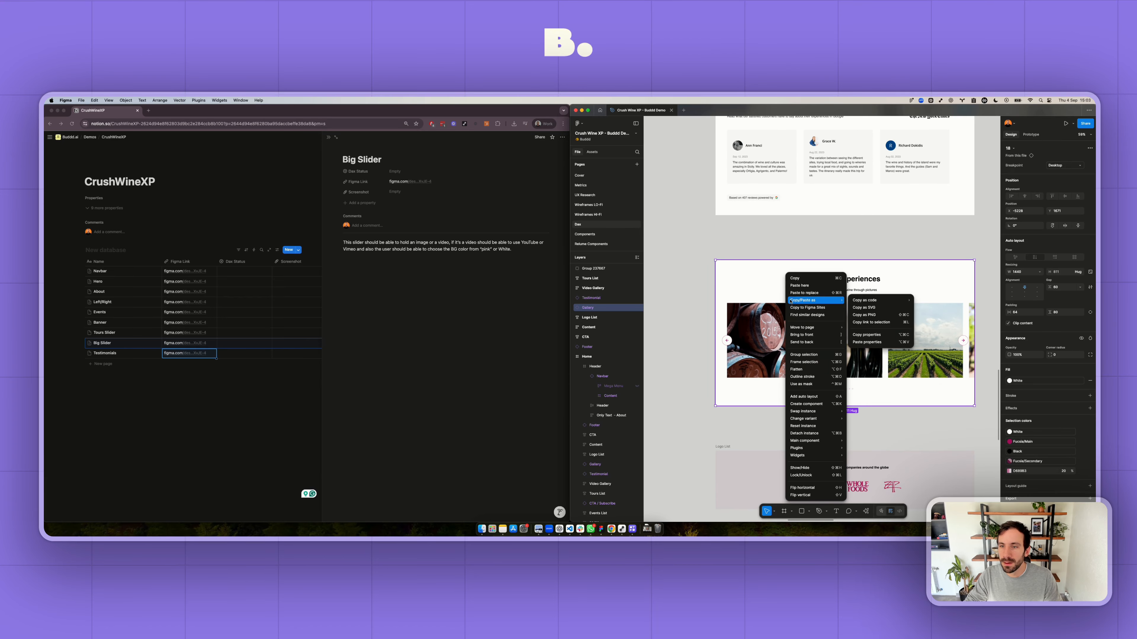
{"action": "left_click", "coordinate": [867, 323]}
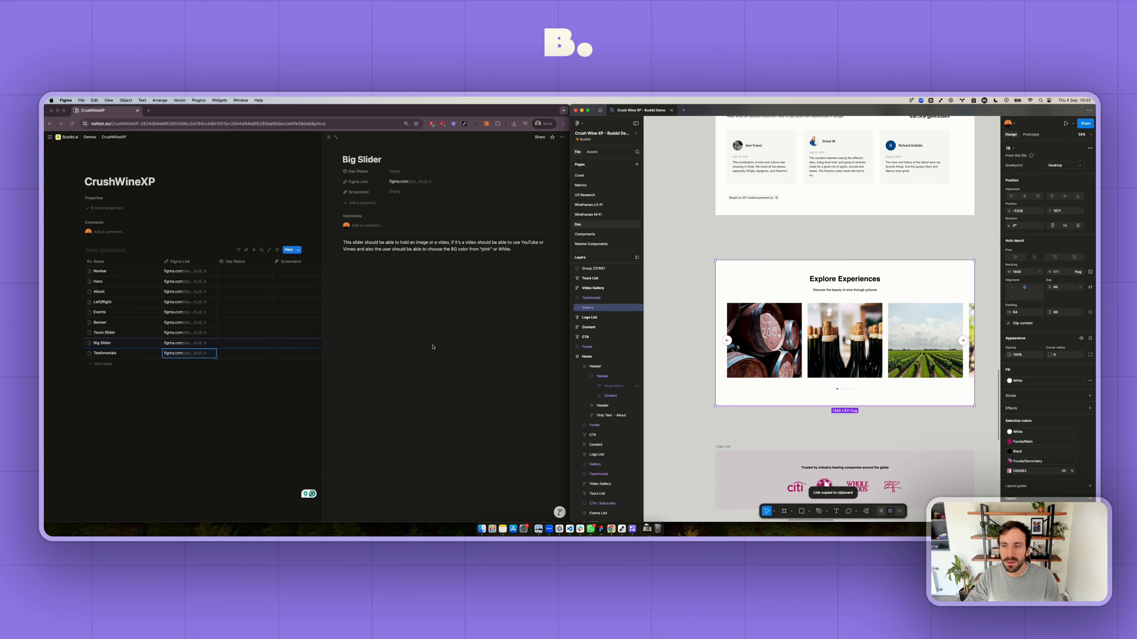
- Switch to Notion and add a database entry named Small Slider with the copied link as its Figma Link
{"action": "left_click", "coordinate": [117, 363]}
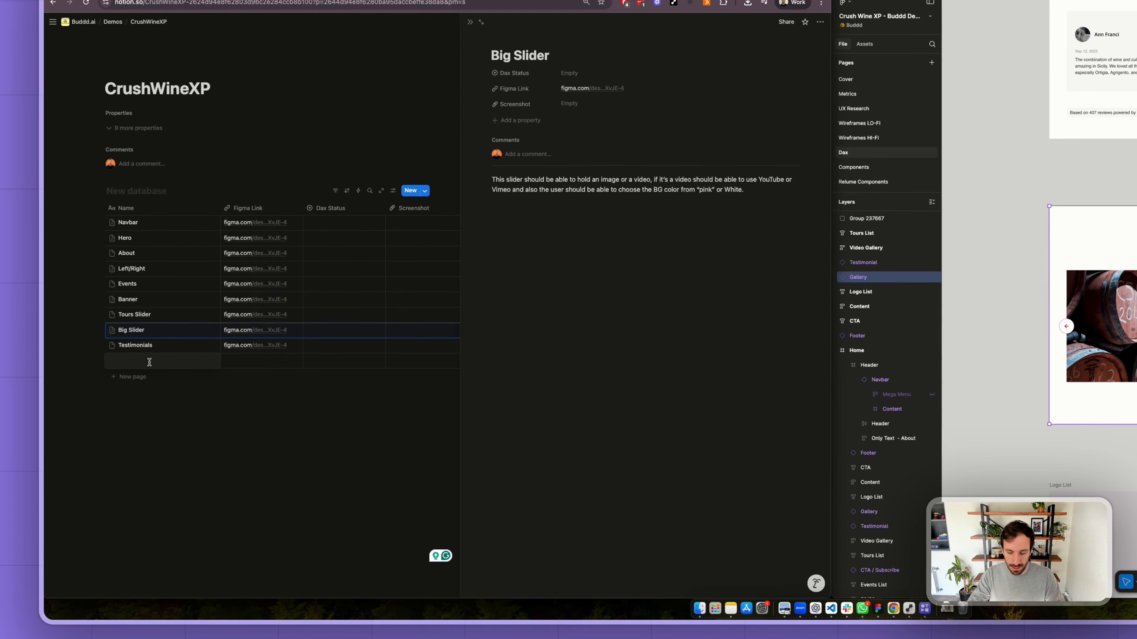
{"action": "type", "text": "Small Slider"}
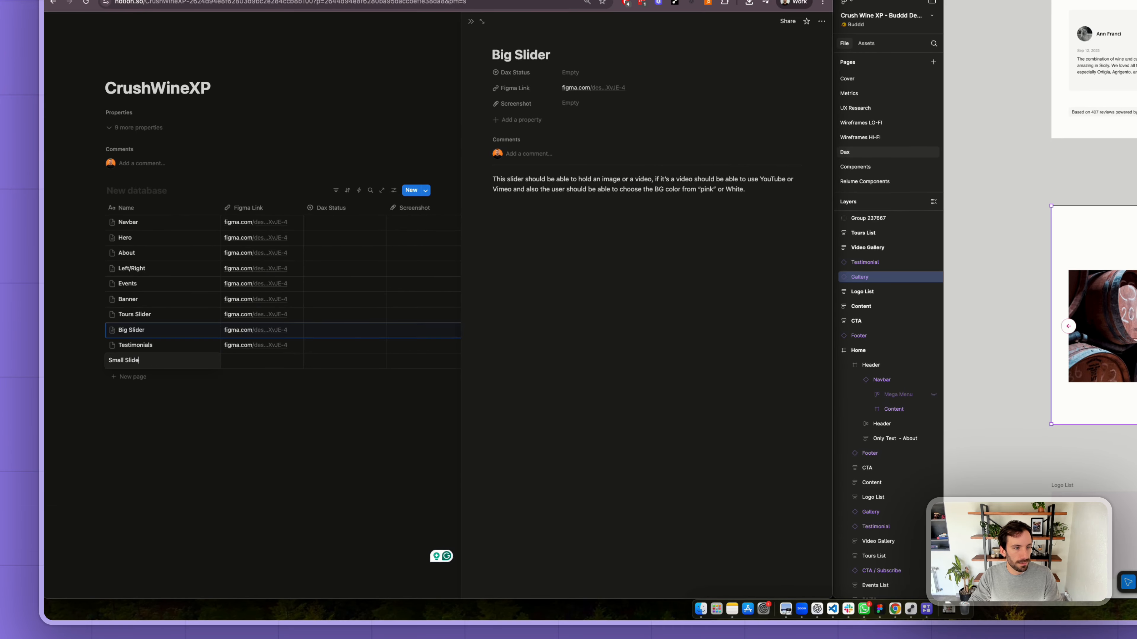
{"action": "key", "text": "Tab"}
{"action": "key", "text": "super+v"}
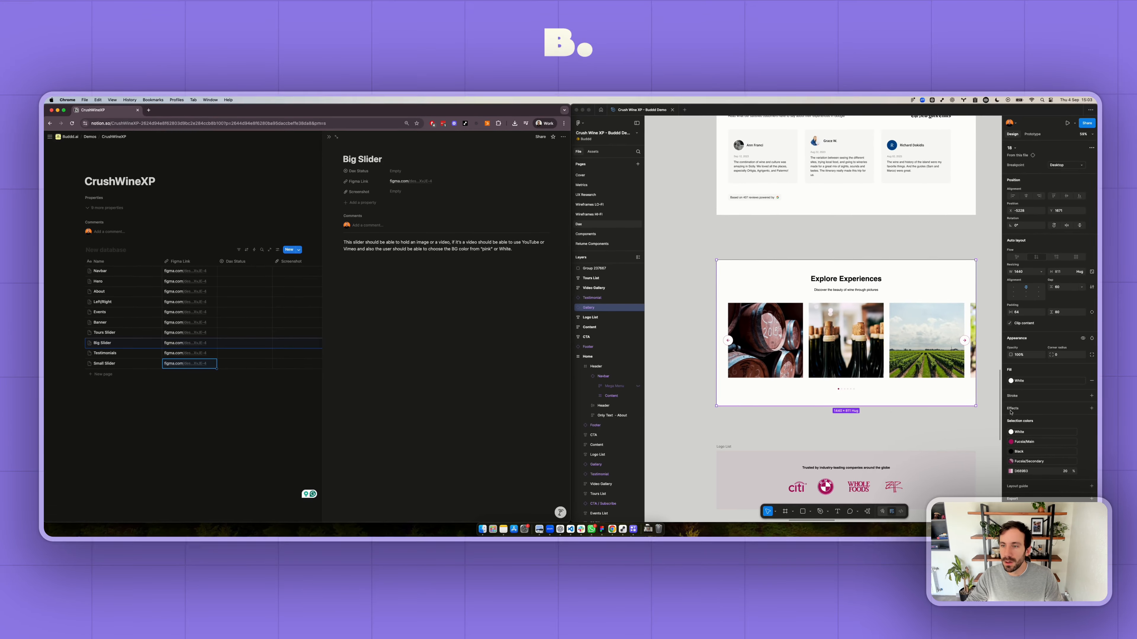
- Switch to Figma and copy a link to the Logo List frame with the company logos
{"action": "scroll", "coordinate": [727, 272], "scroll_direction": "down", "scroll_amount": 8}
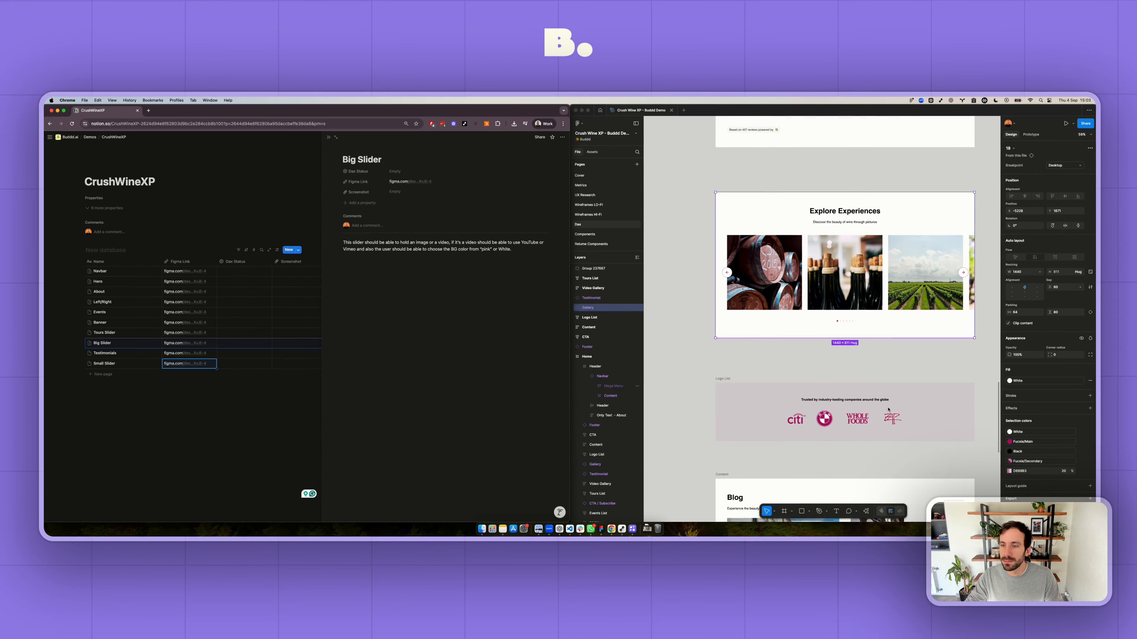
{"action": "left_click", "coordinate": [727, 271]}
{"action": "left_click", "coordinate": [727, 272]}
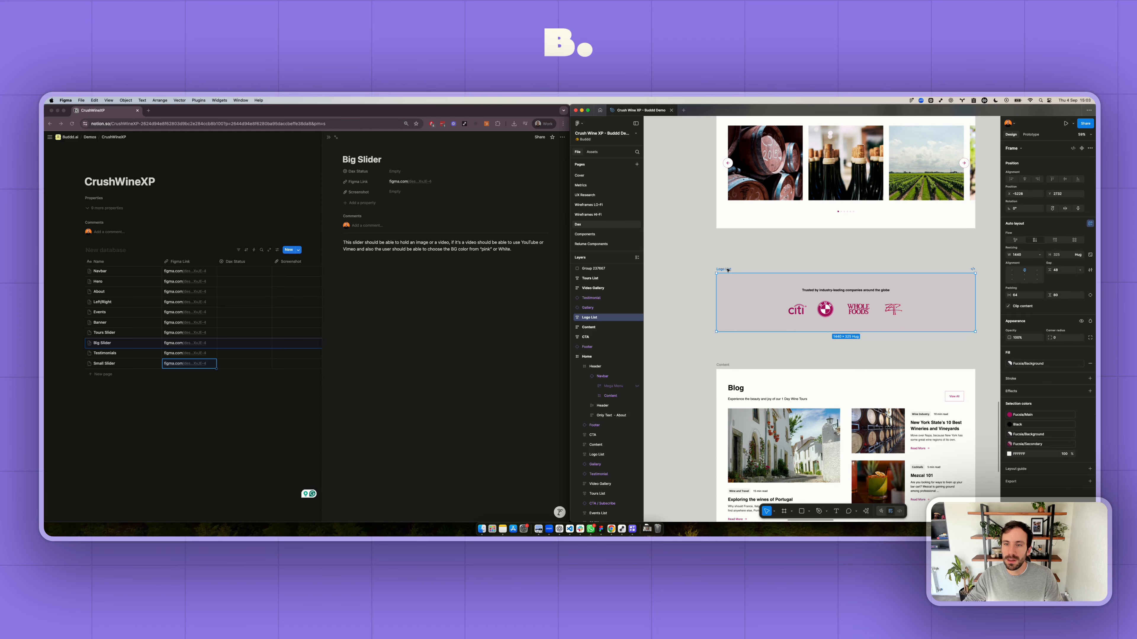
{"action": "right_click", "coordinate": [728, 266]}
{"action": "mouse_move", "coordinate": [752, 296]}
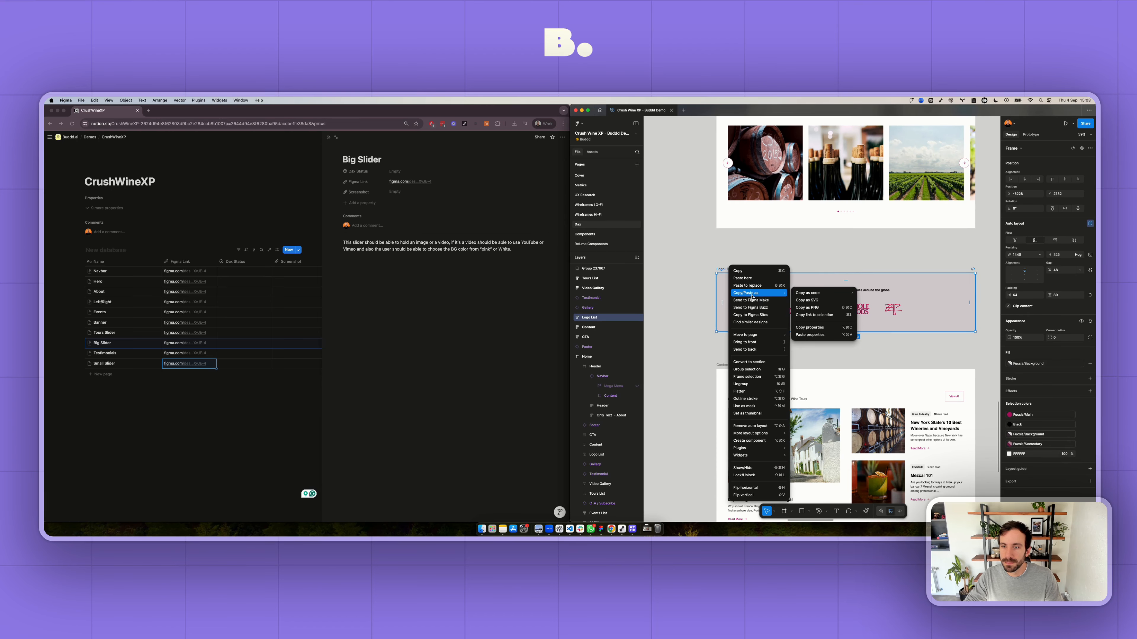
{"action": "left_click", "coordinate": [813, 314]}
- Switch to Notion, close the open Big Slider page, and add an entry named Logo List with the copied link as its Figma Link
{"action": "left_click", "coordinate": [120, 375]}
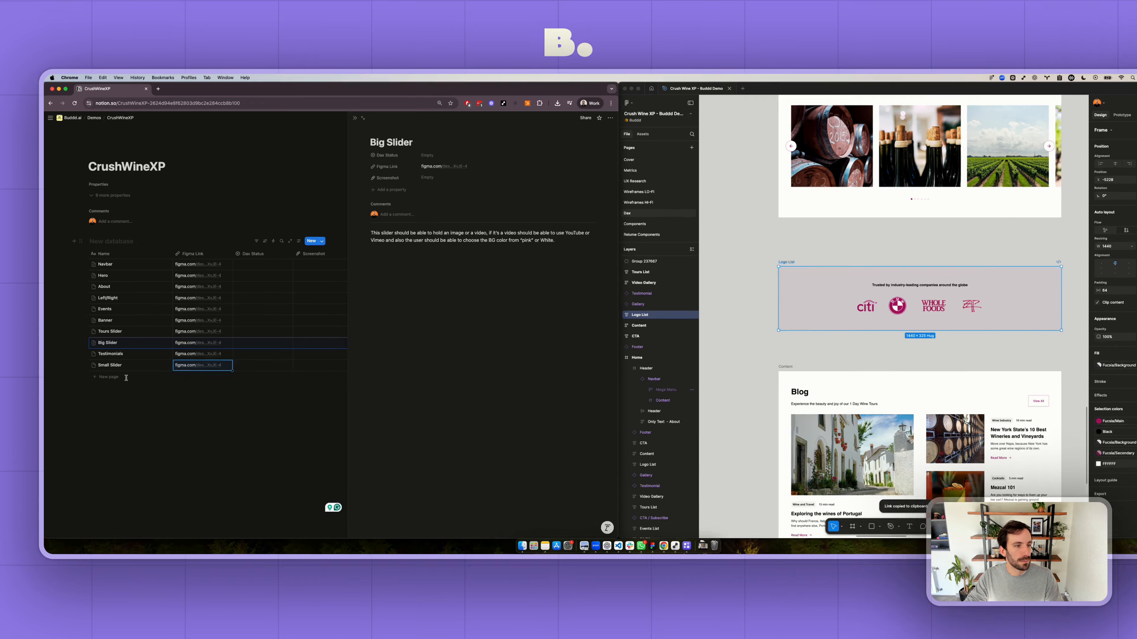
{"action": "left_click", "coordinate": [126, 378]}
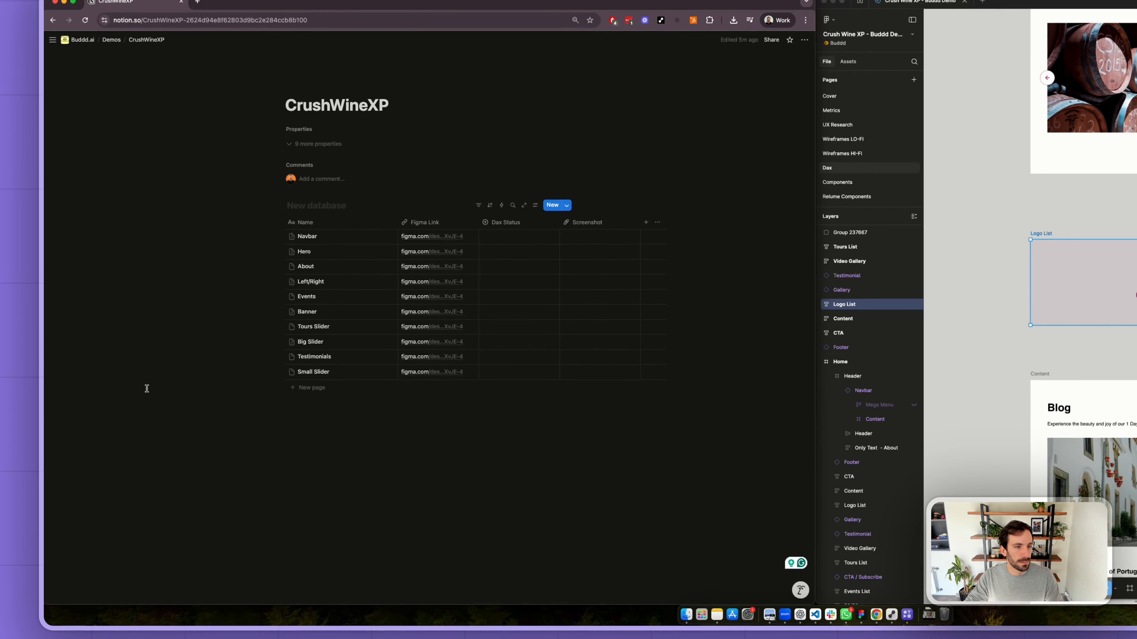
{"action": "left_click", "coordinate": [244, 379]}
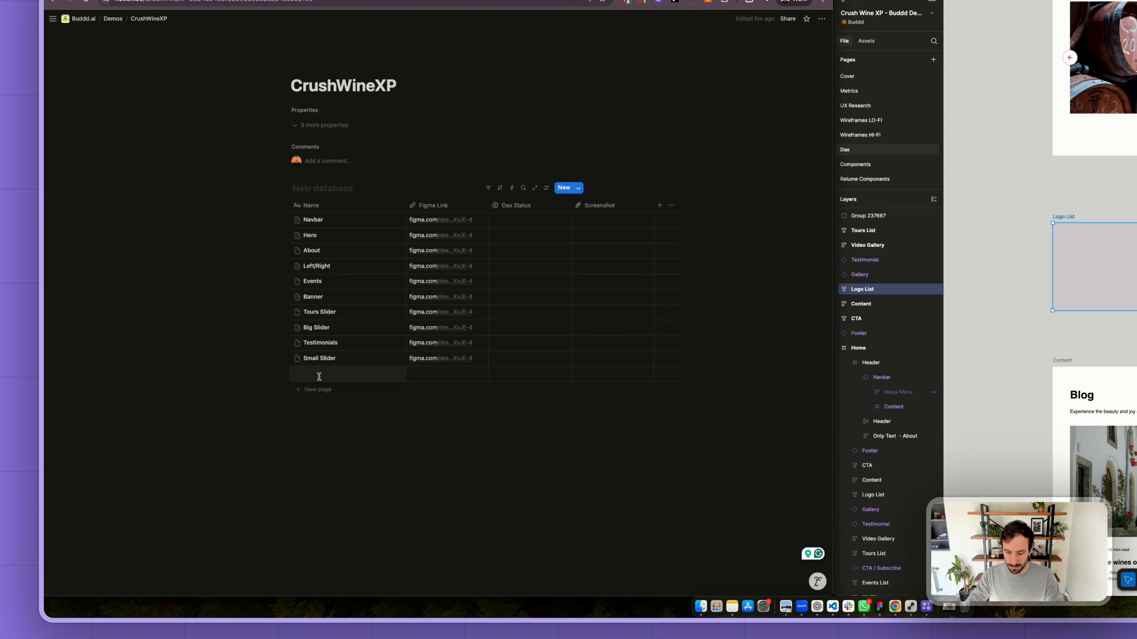
{"action": "type", "text": "Logo"}
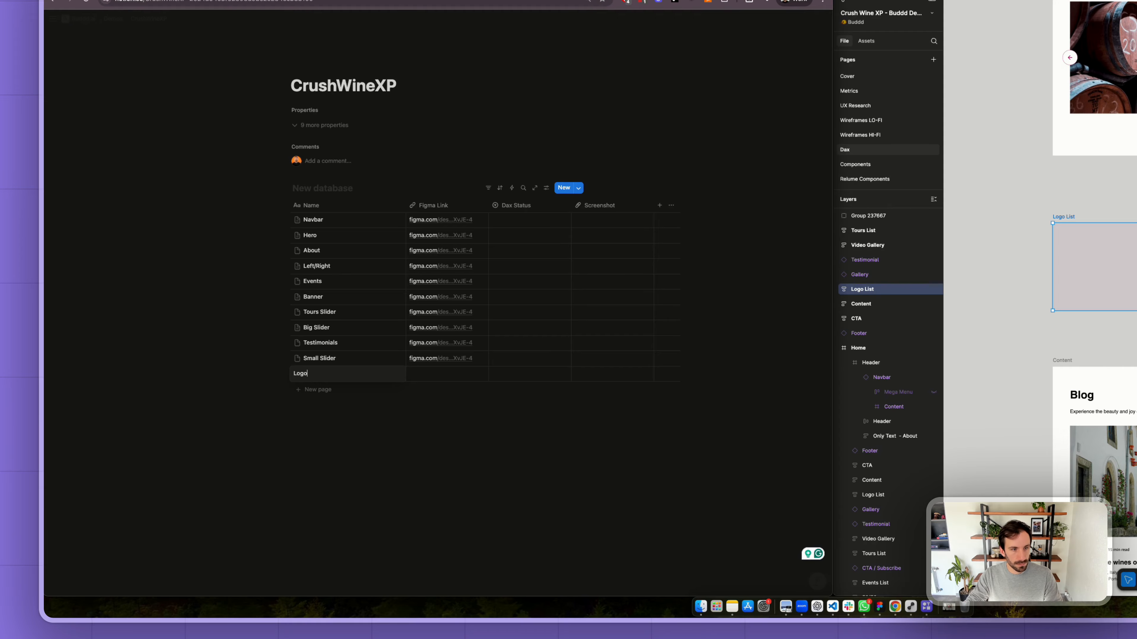
{"action": "type", "text": " List"}
{"action": "key", "text": "Tab"}
{"action": "key", "text": "super+v"}
- Switch to Figma and copy a link to the Content frame containing the "Blog" section
{"action": "scroll", "coordinate": [1082, 232], "scroll_direction": "down", "scroll_amount": 4}
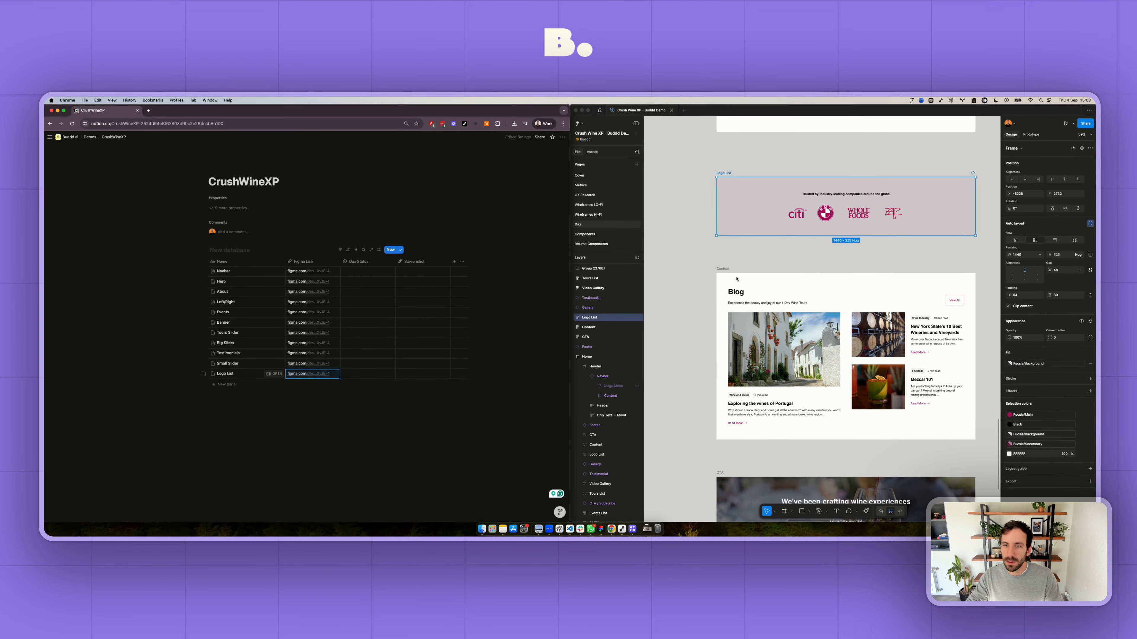
{"action": "left_click", "coordinate": [736, 278]}
{"action": "left_click", "coordinate": [735, 278]}
{"action": "right_click", "coordinate": [734, 279]}
{"action": "mouse_move", "coordinate": [753, 295]}
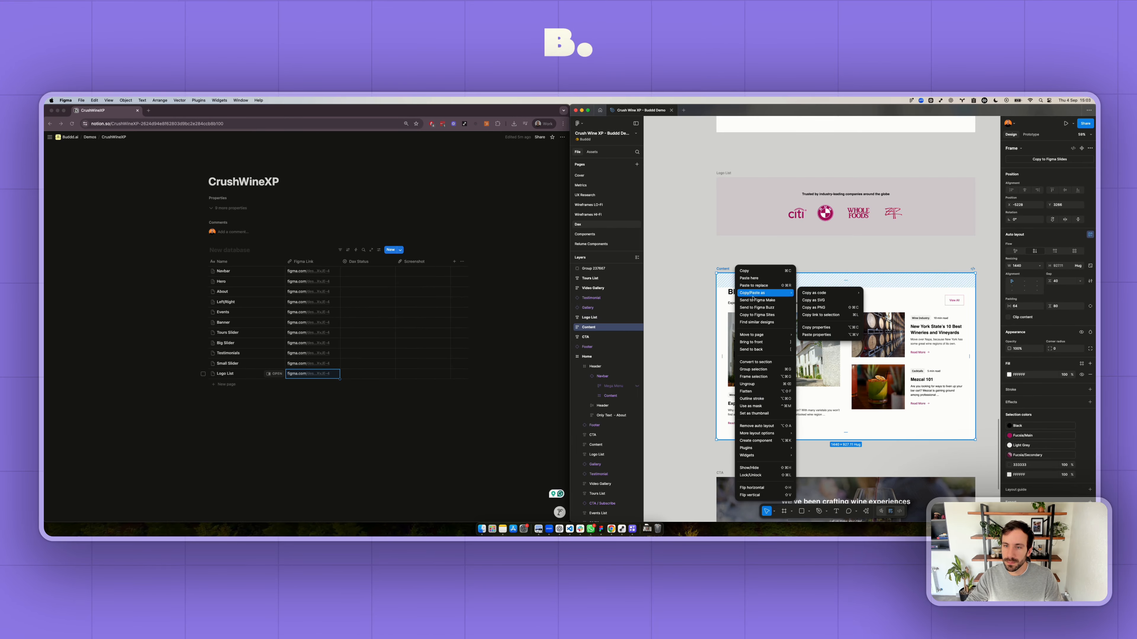
{"action": "left_click", "coordinate": [821, 314]}
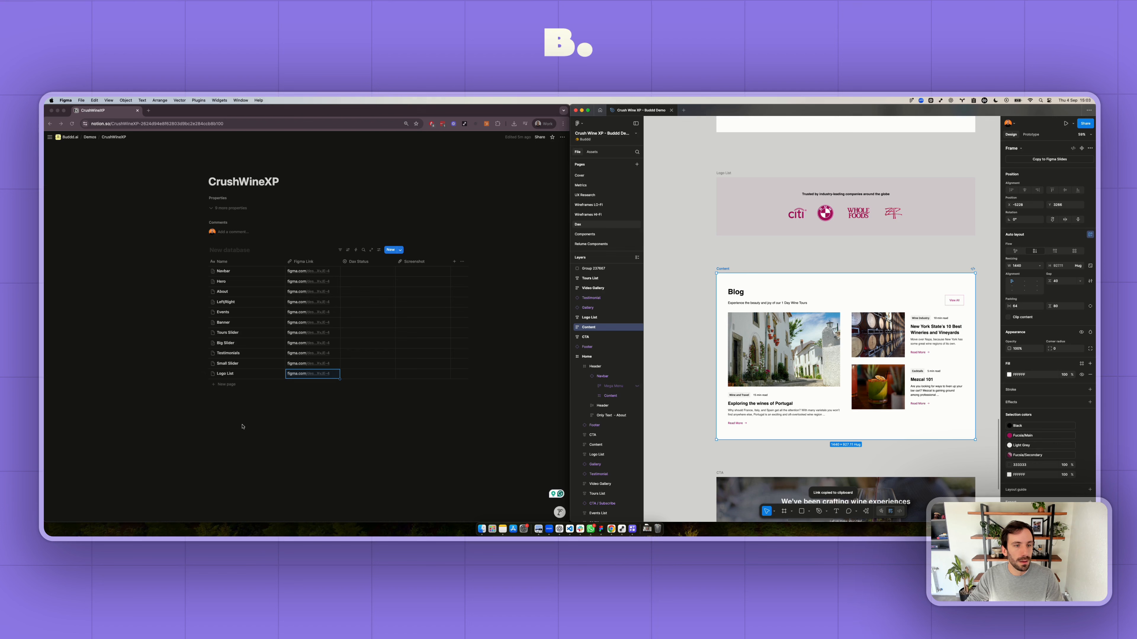
- Switch to Notion and add a database entry named Featured Blogs with the copied link as its Figma Link
{"action": "left_click", "coordinate": [233, 383]}
{"action": "type", "text": "Fea"}
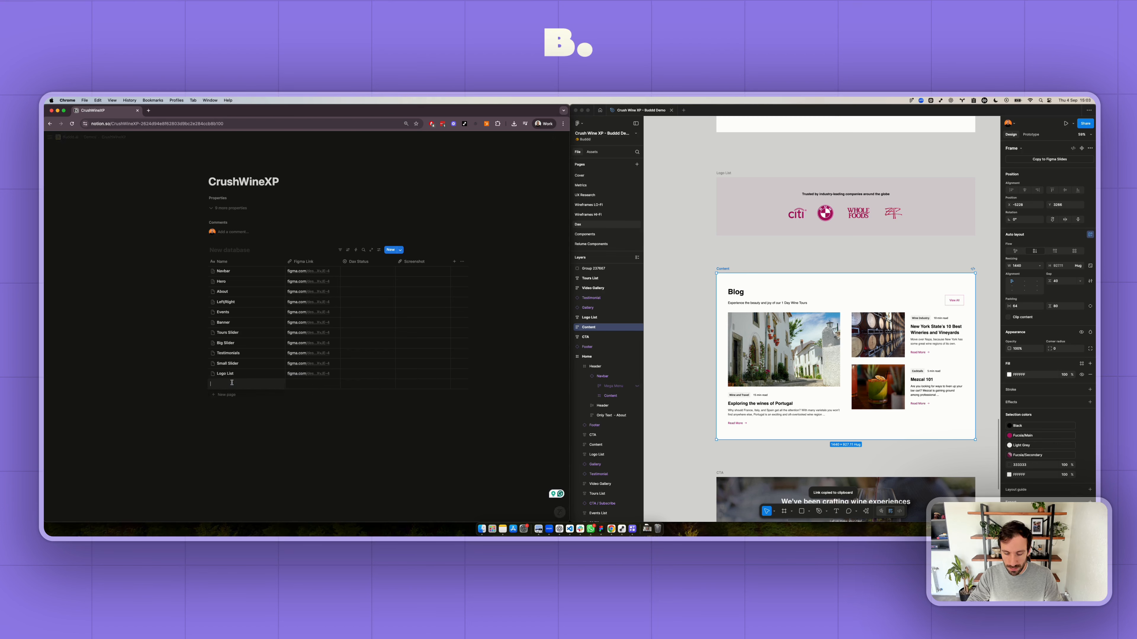
{"action": "type", "text": "tured "}
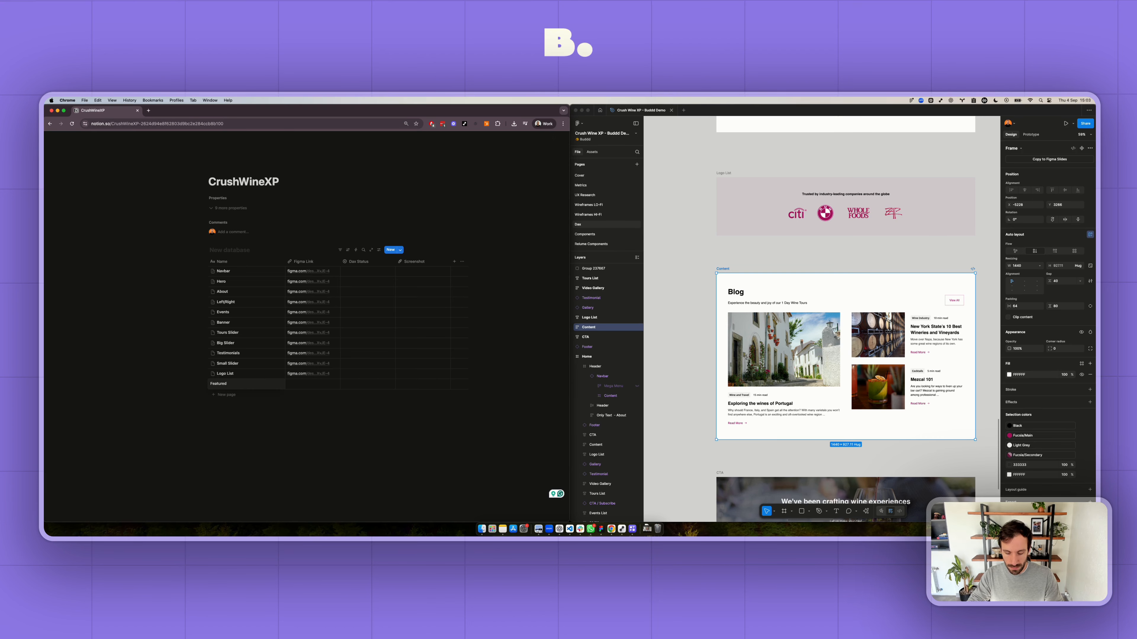
{"action": "type", "text": "Blogs"}
{"action": "key", "text": "Tab"}
{"action": "key", "text": "super+v"}
{"action": "left_click", "coordinate": [280, 410]}
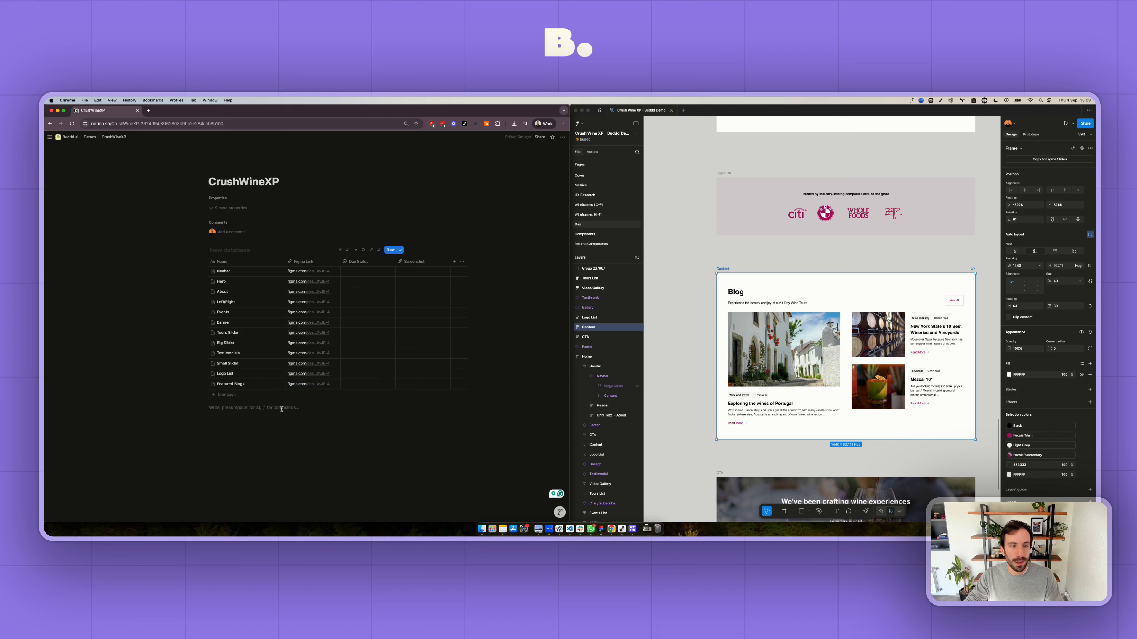
- Open the Featured Blogs page and write "The user should be able to select three blogs manually or set the automatically pulling the latest blogs."
{"action": "left_click", "coordinate": [280, 385]}
{"action": "left_click", "coordinate": [377, 245]}
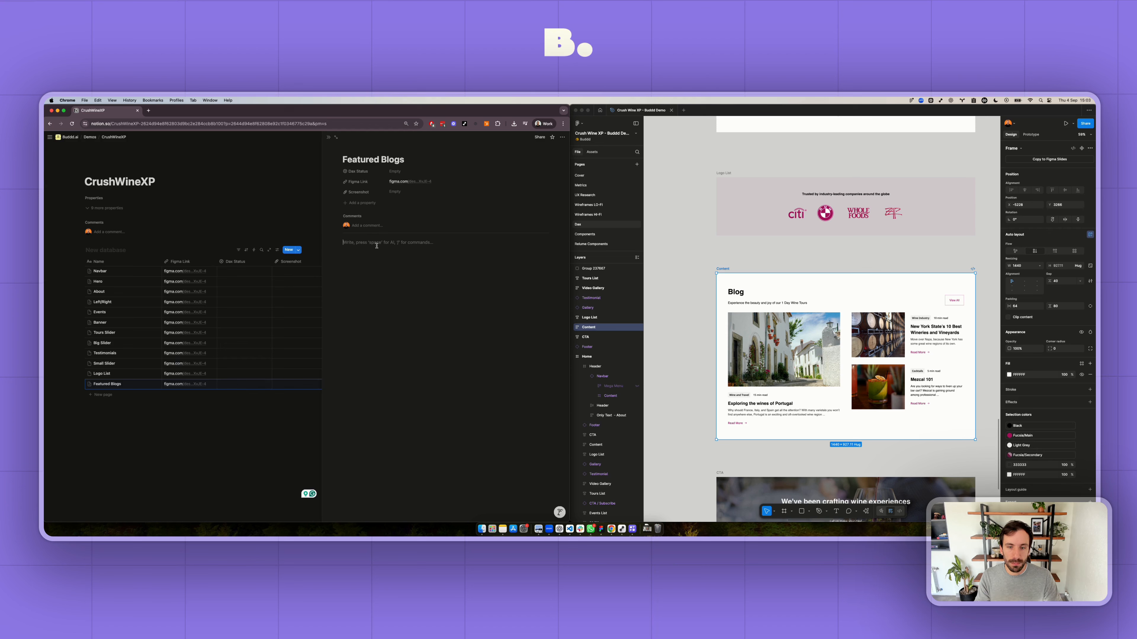
{"action": "type", "text": "T"}
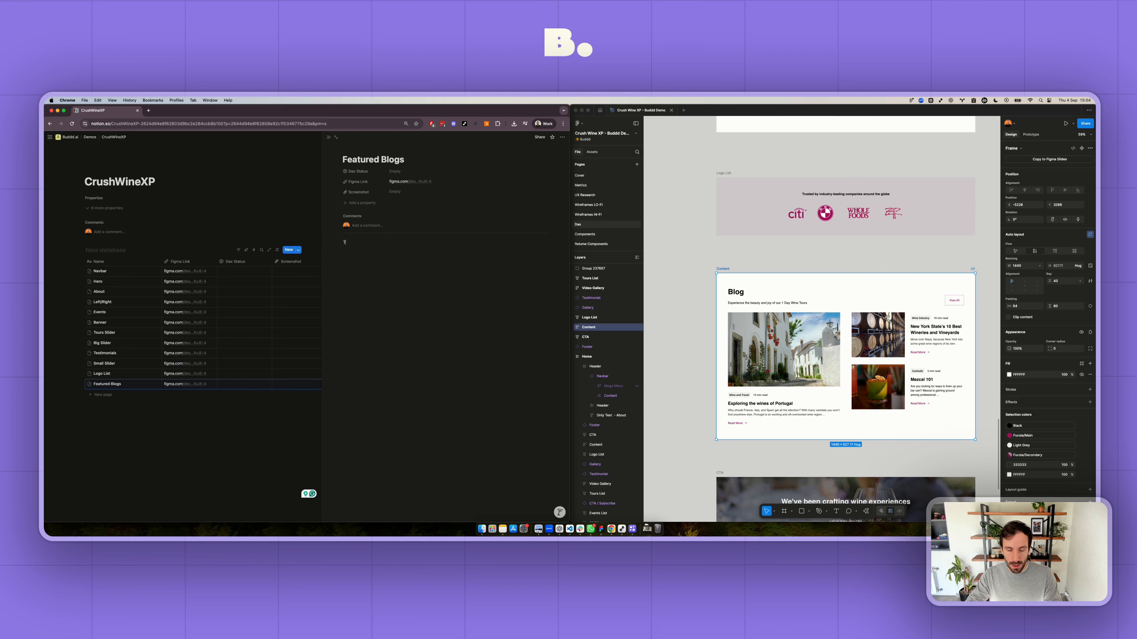
{"action": "type", "text": "he user should be able to select th"}
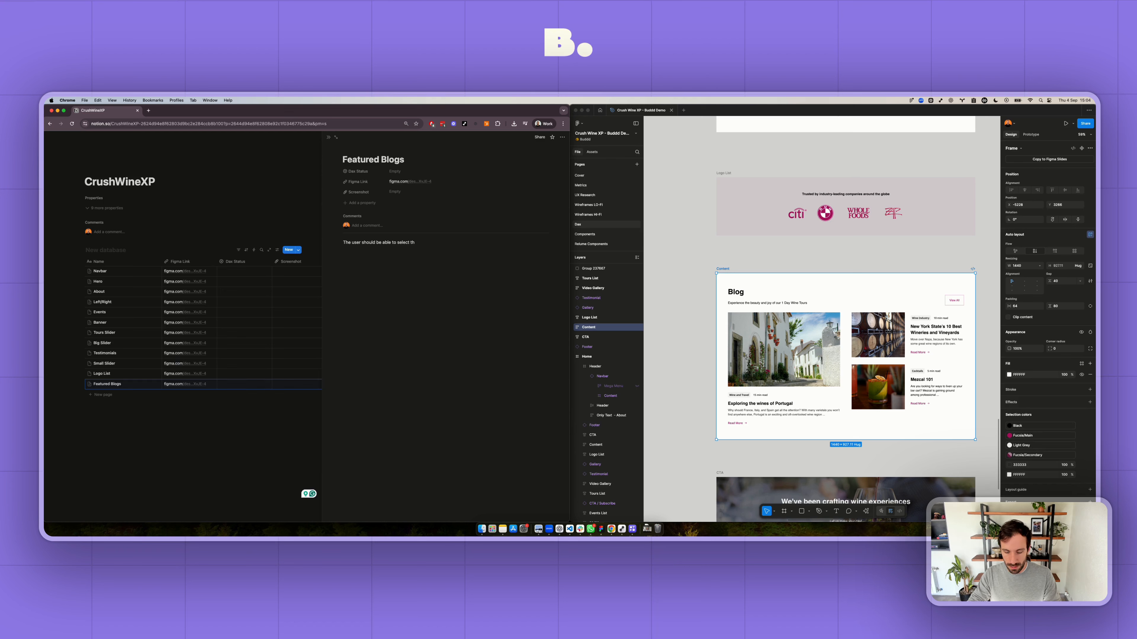
{"action": "type", "text": "blogs manually or set the automa"}
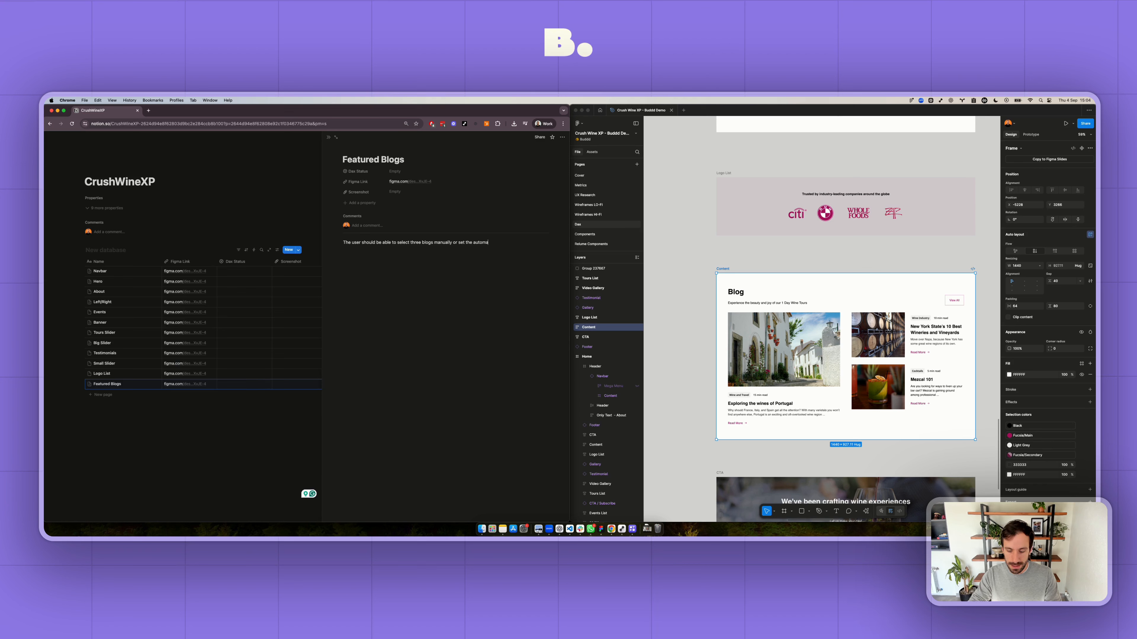
{"action": "type", "text": "tically pulling the la"}
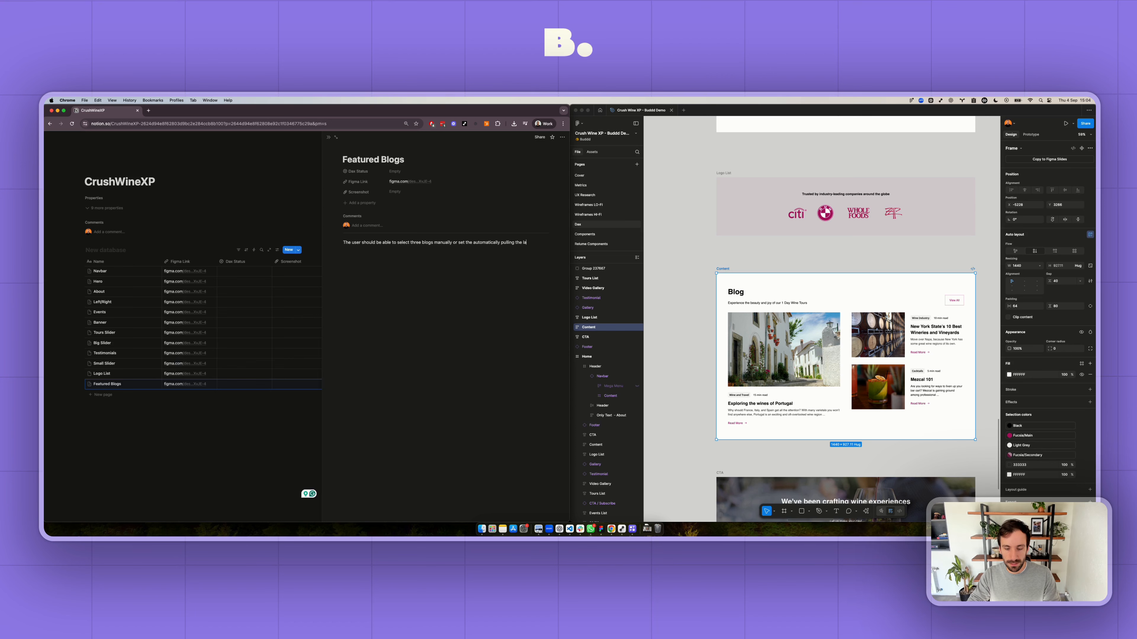
{"action": "type", "text": "s."}
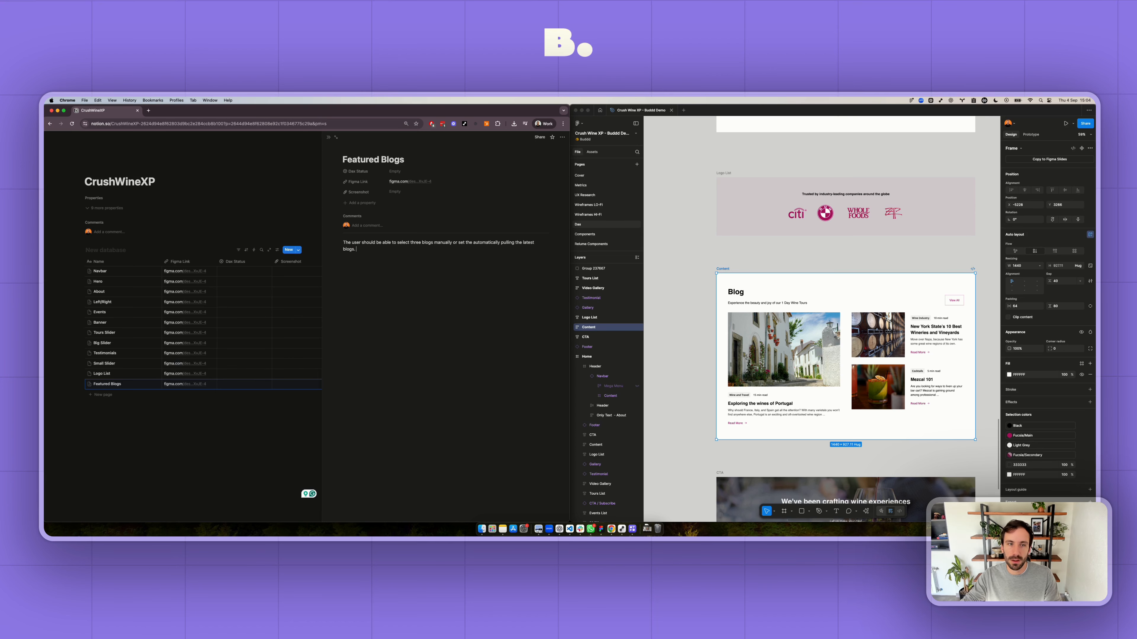
- Switch to Figma and copy a link to the CTA frame reading "We've been crafting wine experiences since 2014"
{"action": "scroll", "coordinate": [724, 373], "scroll_direction": "down", "scroll_amount": 5}
{"action": "left_click", "coordinate": [725, 374]}
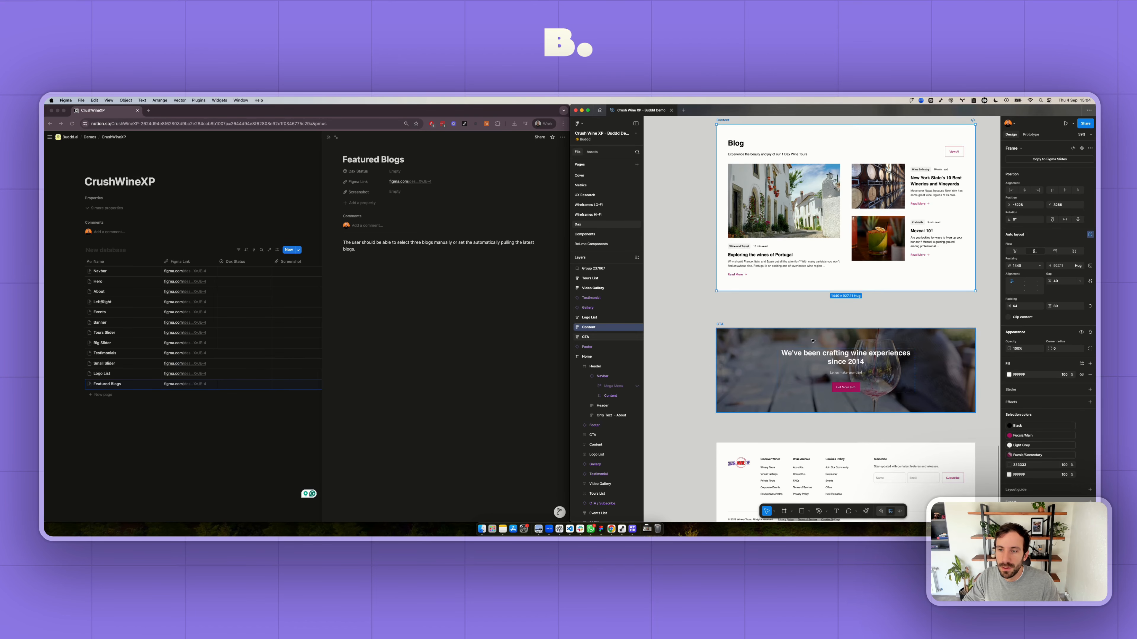
{"action": "right_click", "coordinate": [804, 371]}
{"action": "mouse_move", "coordinate": [827, 338]}
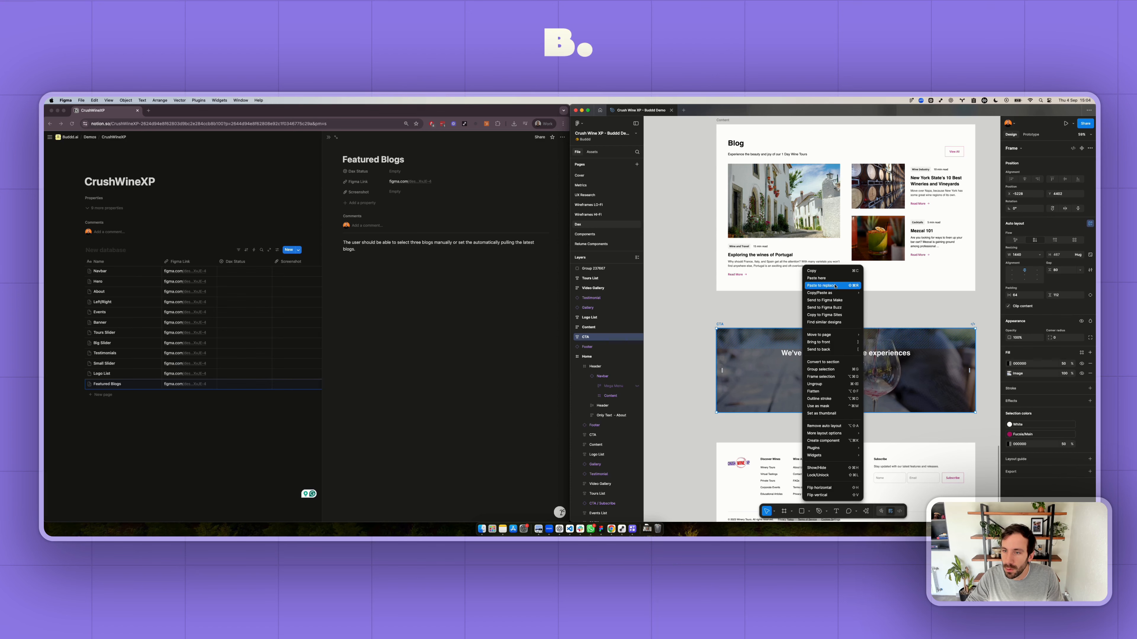
{"action": "mouse_move", "coordinate": [842, 293]}
{"action": "left_click", "coordinate": [879, 316]}
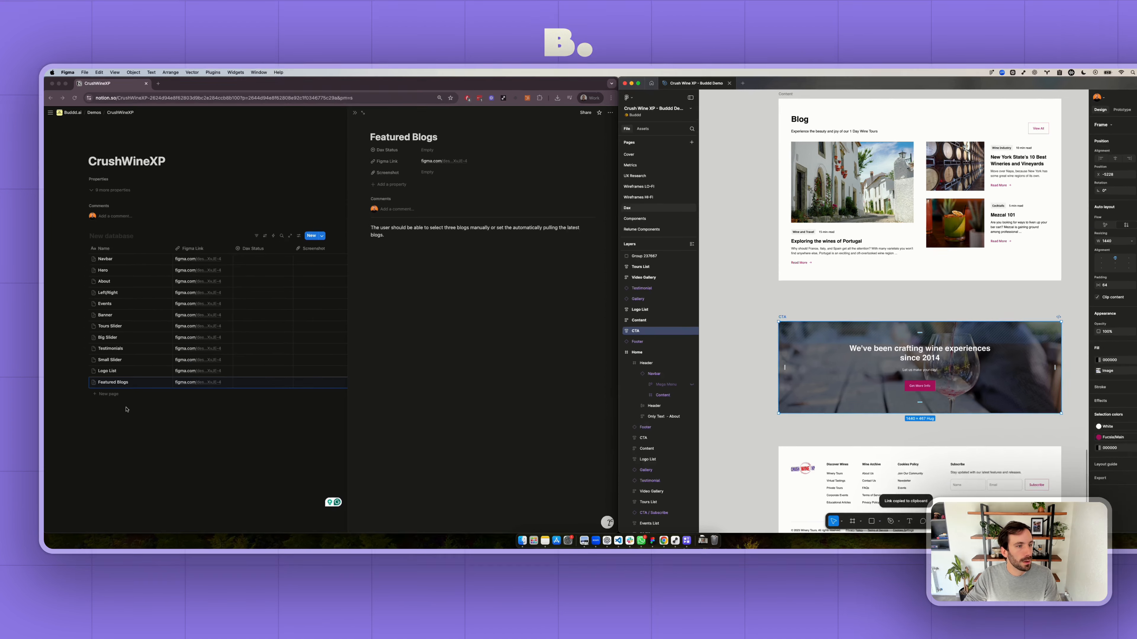
- Switch to Notion and add a database entry named Image Banner with the copied link as its Figma Link
{"action": "left_click", "coordinate": [104, 396]}
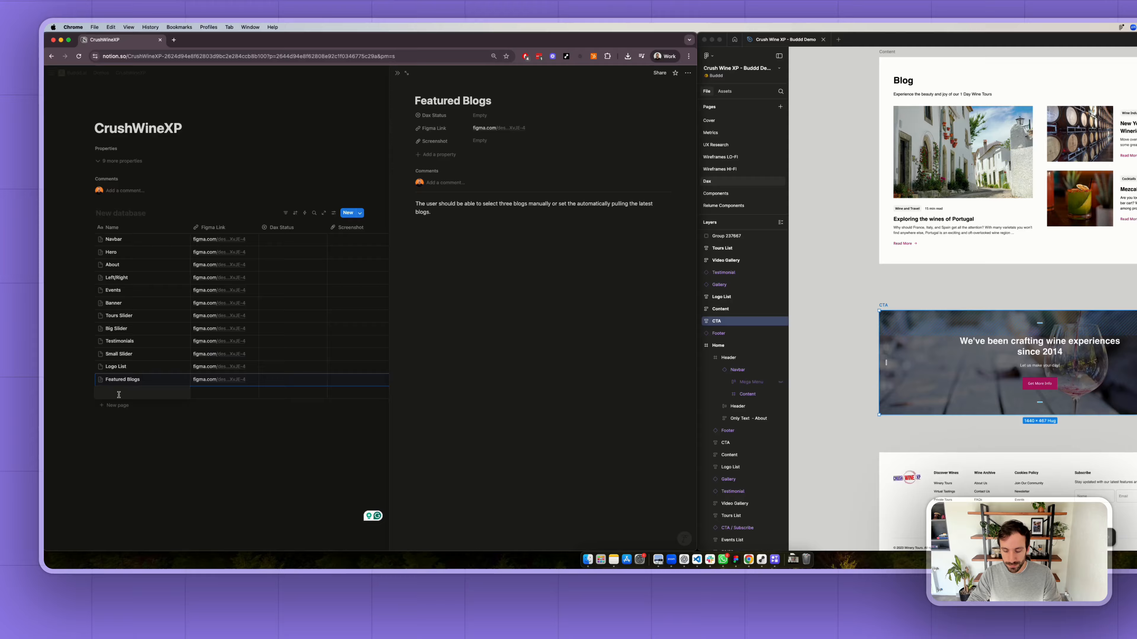
{"action": "type", "text": "lamge"}
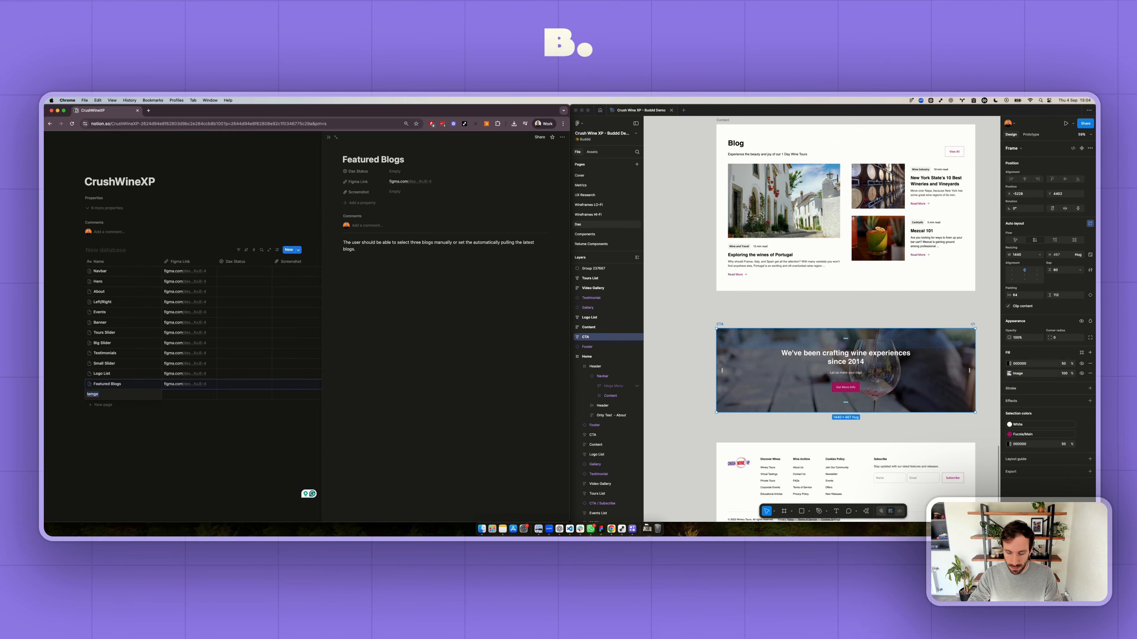
{"action": "type", "text": " Banner"}
{"action": "key", "text": "Tab"}
{"action": "key", "text": "super+v"}
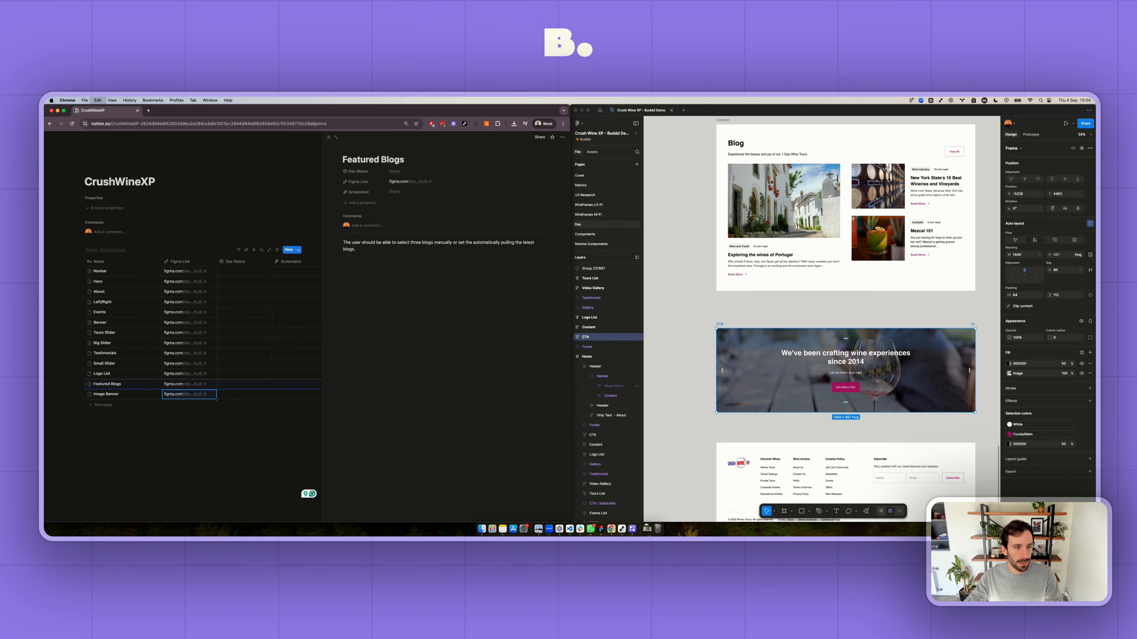
- Switch to Figma and copy a link to the standalone Footer component below the CTA banner
{"action": "scroll", "coordinate": [628, 409], "scroll_direction": "down", "scroll_amount": 4}
{"action": "left_click", "coordinate": [723, 449]}
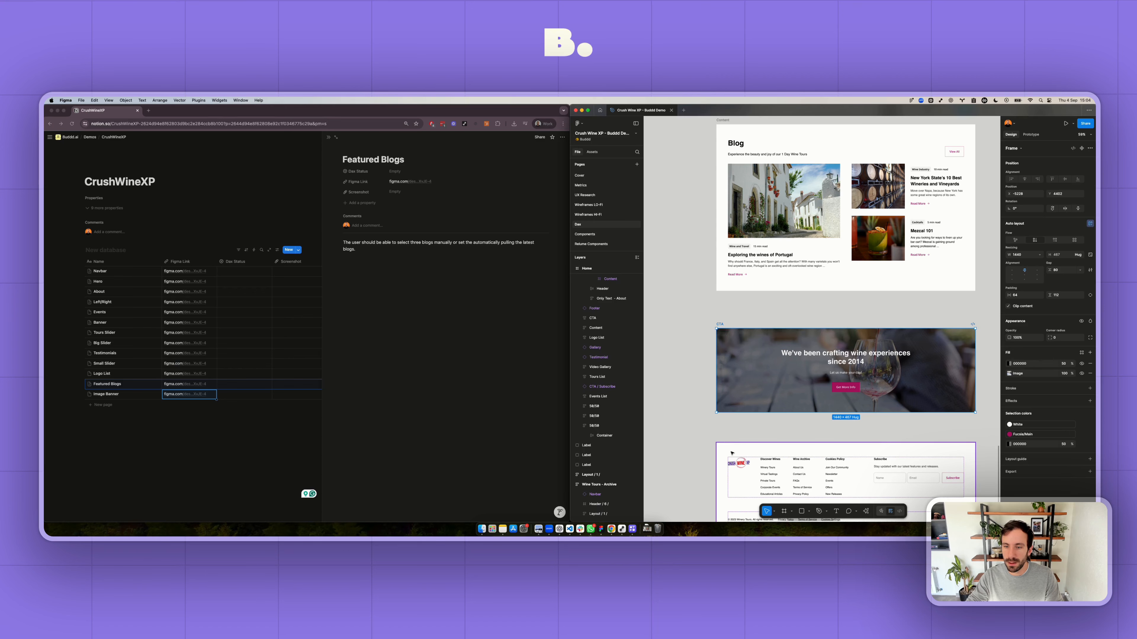
{"action": "scroll", "coordinate": [734, 425], "scroll_direction": "down", "scroll_amount": 5}
{"action": "right_click", "coordinate": [743, 379]}
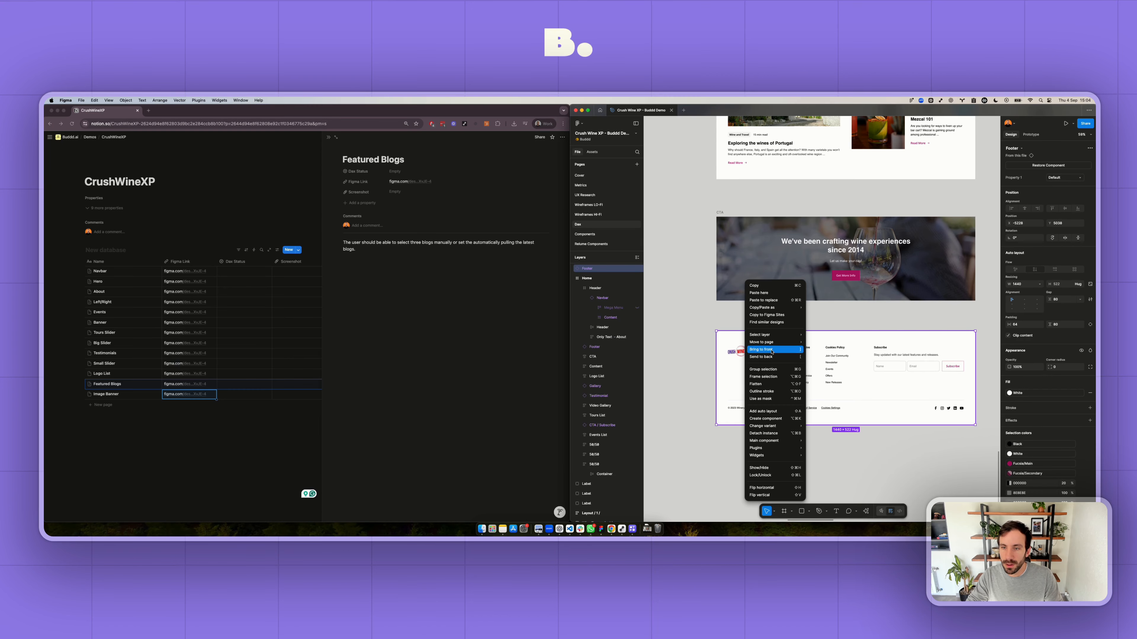
{"action": "mouse_move", "coordinate": [781, 307]}
{"action": "left_click", "coordinate": [843, 330]}
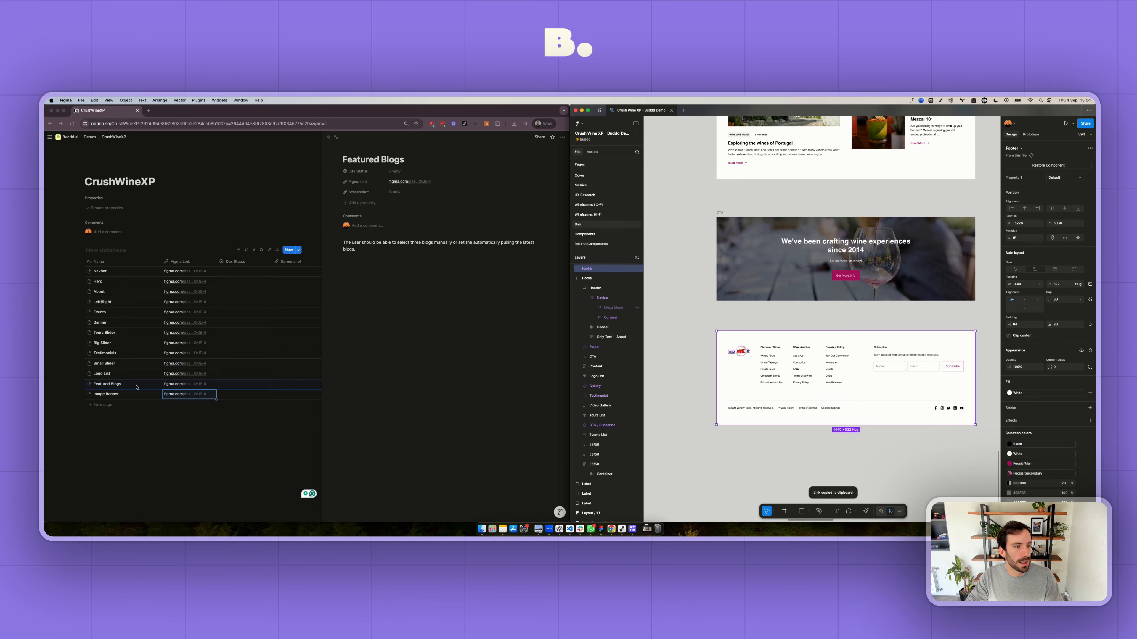
- Switch to Notion and add a database entry named Footer with the copied link as its Figma Link
{"action": "left_click", "coordinate": [104, 404]}
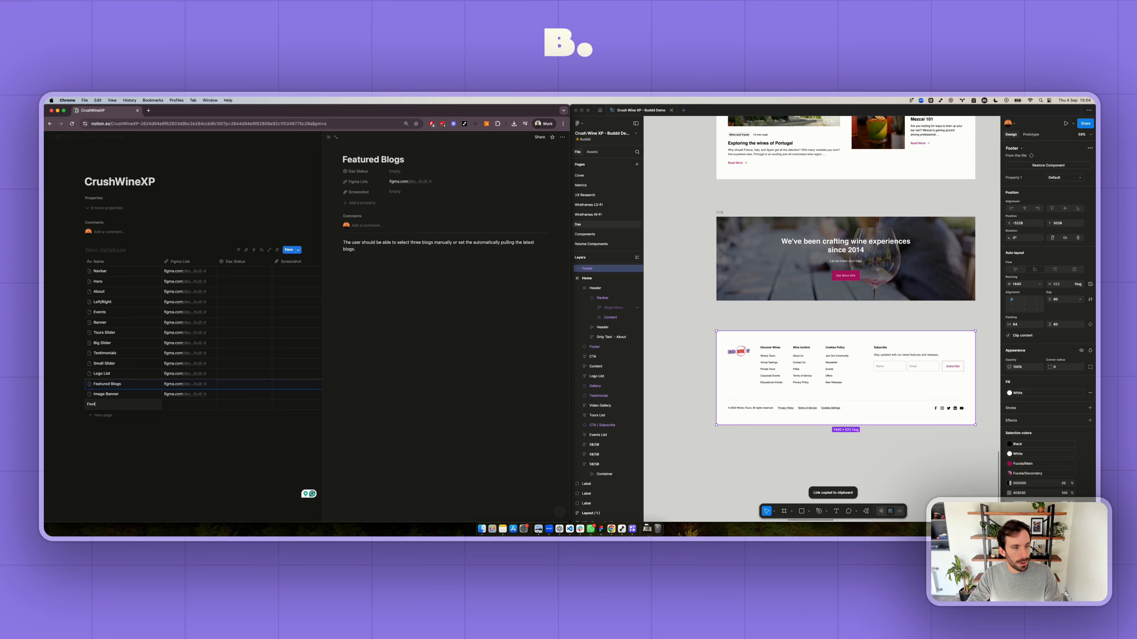
{"action": "type", "text": "Footer"}
{"action": "key", "text": "Tab"}
{"action": "key", "text": "cmd+v"}
- Switch to Figma and copy a link to the Layout / 1 / frame showing the "Piedmont Italy" tour
{"action": "scroll", "coordinate": [809, 351], "scroll_direction": "down", "scroll_amount": 10}
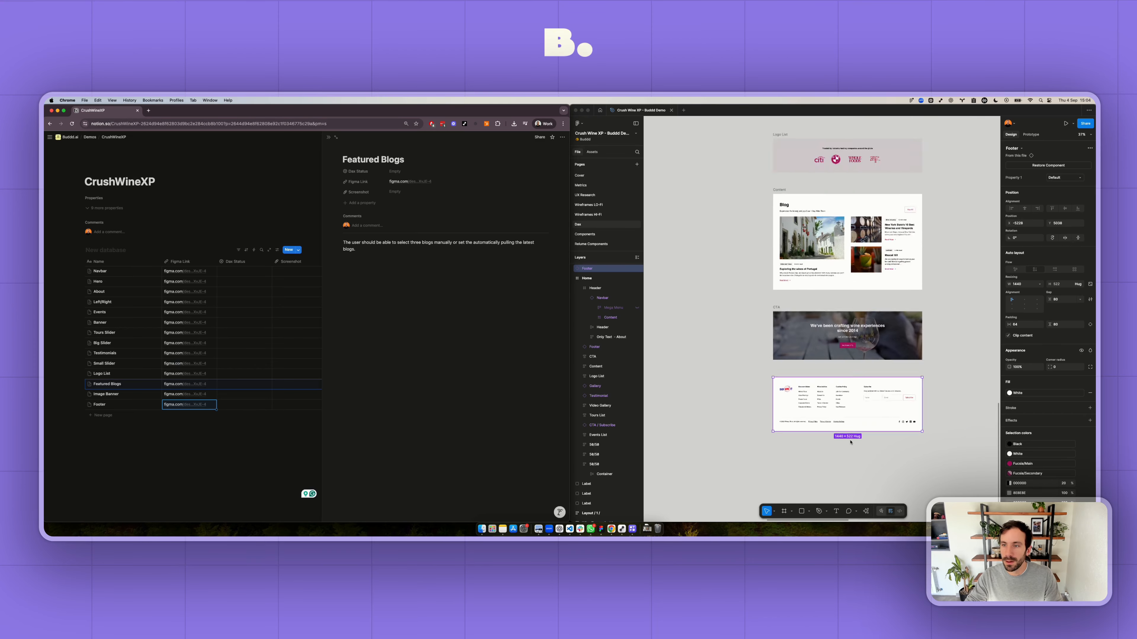
{"action": "scroll", "coordinate": [819, 420], "scroll_direction": "up", "scroll_amount": 5}
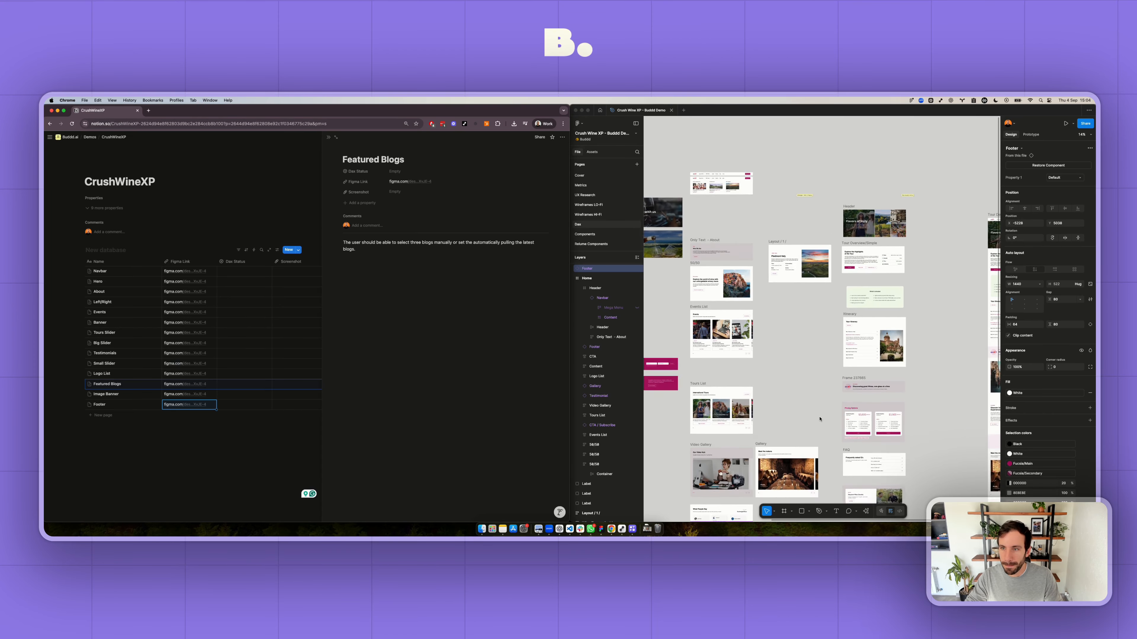
{"action": "scroll", "coordinate": [759, 339], "scroll_direction": "up", "scroll_amount": 8}
{"action": "scroll", "coordinate": [755, 335], "scroll_direction": "down", "scroll_amount": 5}
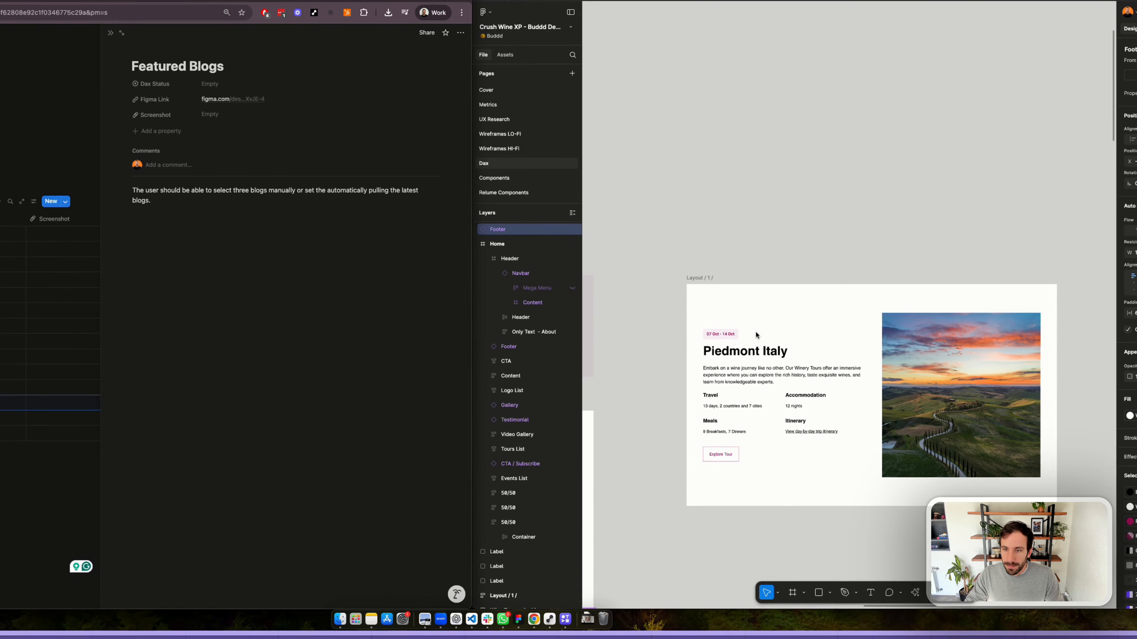
{"action": "left_click", "coordinate": [703, 239]}
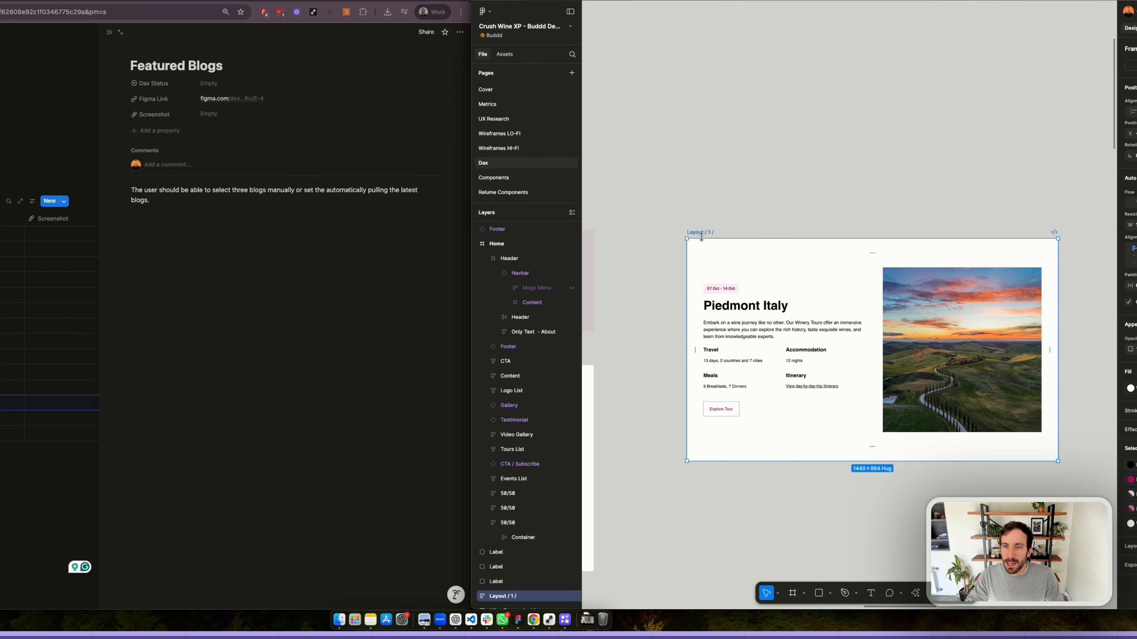
{"action": "right_click", "coordinate": [701, 238]}
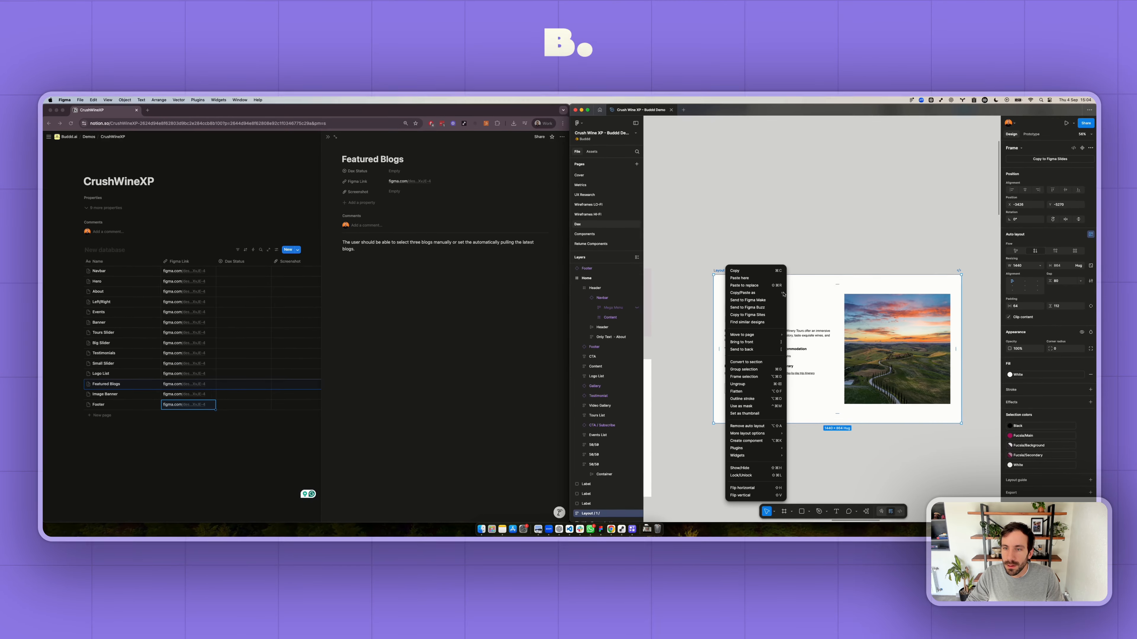
{"action": "mouse_move", "coordinate": [783, 294]}
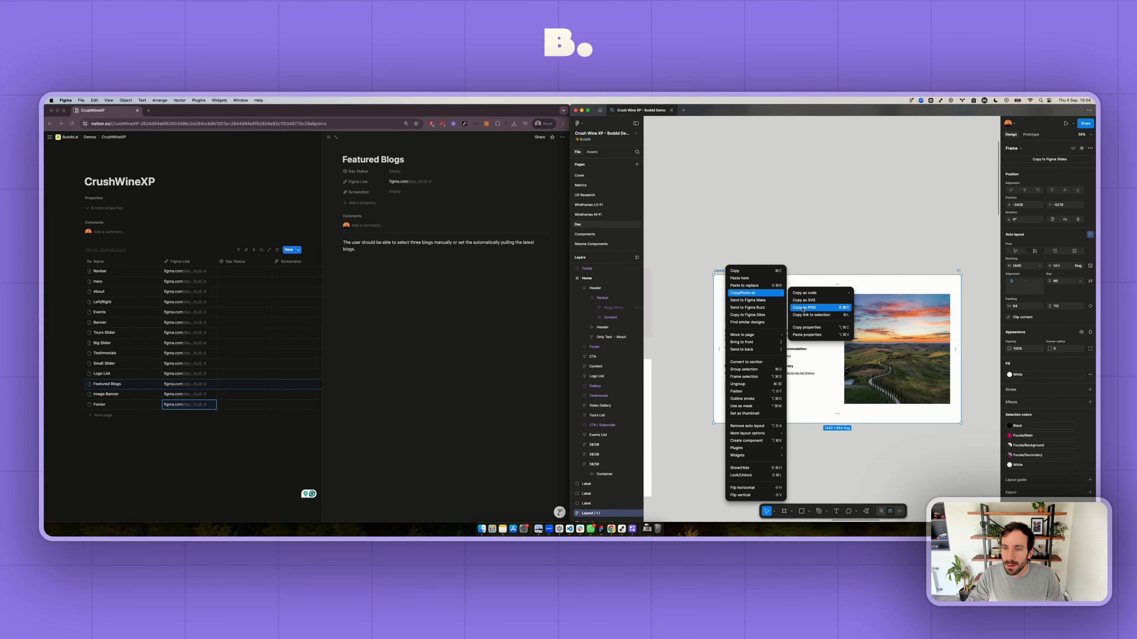
{"action": "left_click", "coordinate": [819, 316]}
- Switch to Notion and add a database entry named "Tour Left / Righer" with the copied link as its Figma Link
{"action": "left_click", "coordinate": [102, 415]}
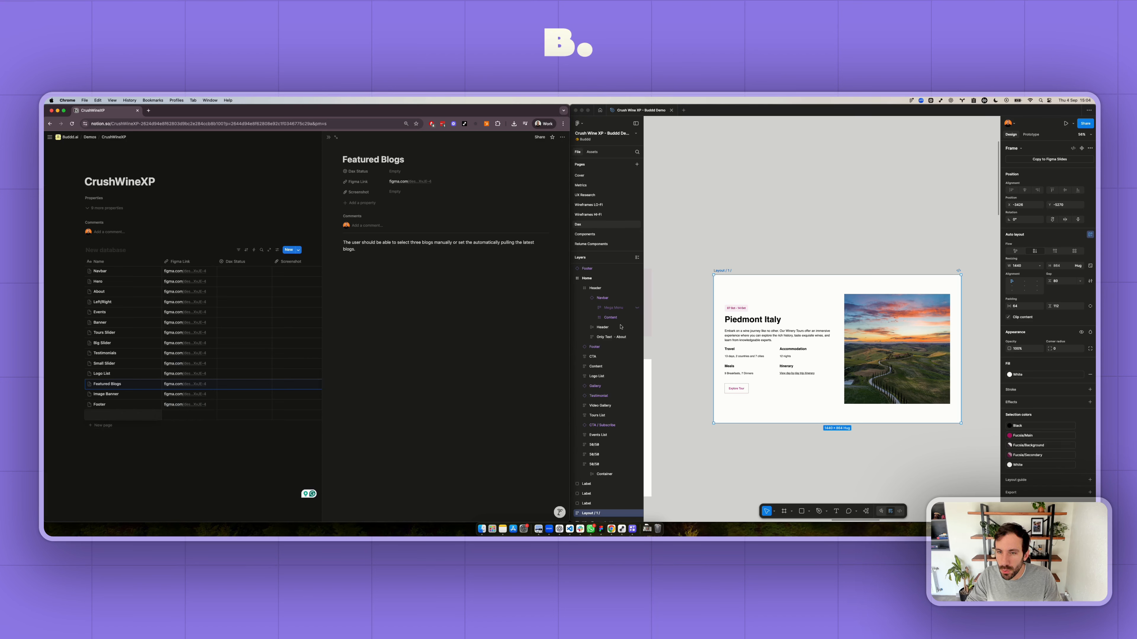
{"action": "scroll", "coordinate": [814, 305], "scroll_direction": "down", "scroll_amount": 3}
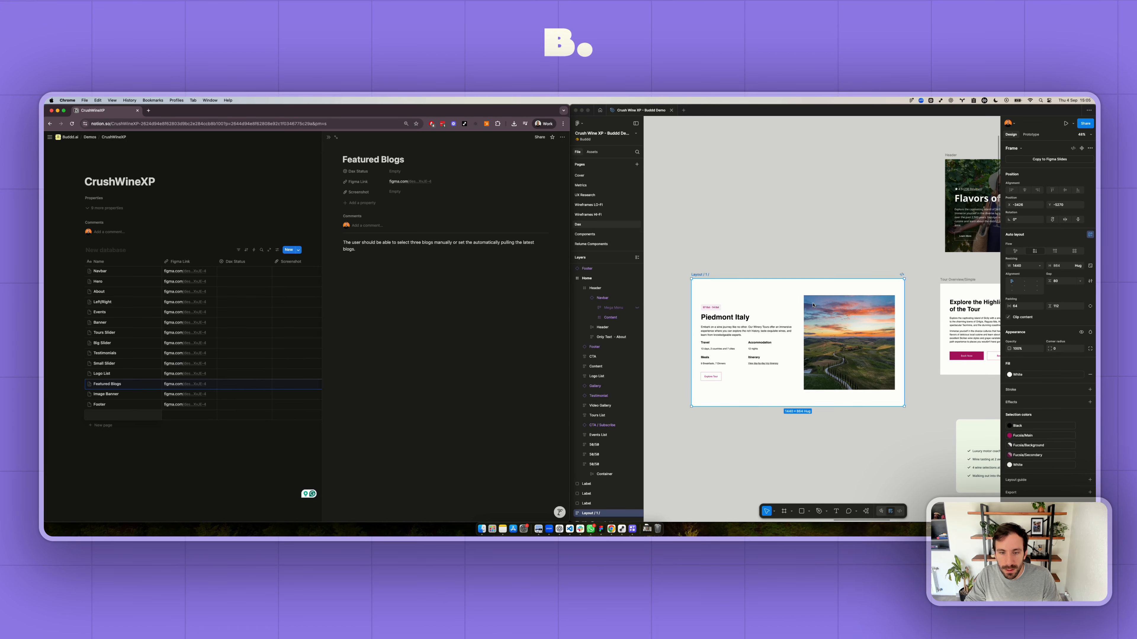
{"action": "type", "text": "Tour Left /"}
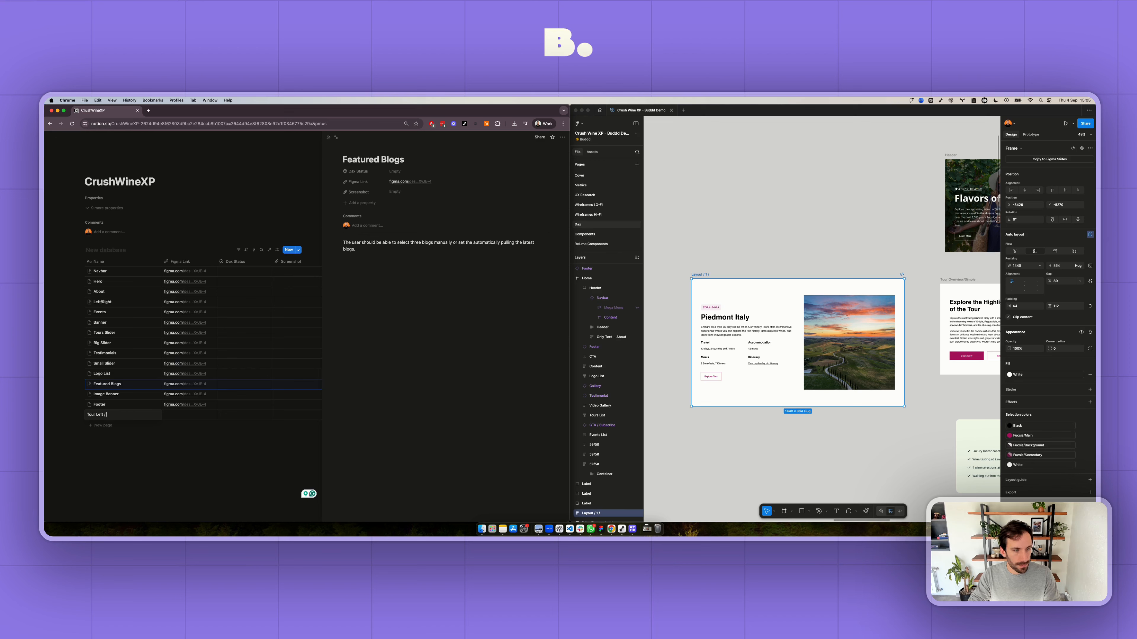
{"action": "type", "text": " Righer"}
{"action": "key", "text": "Tab"}
{"action": "key", "text": "super+v"}
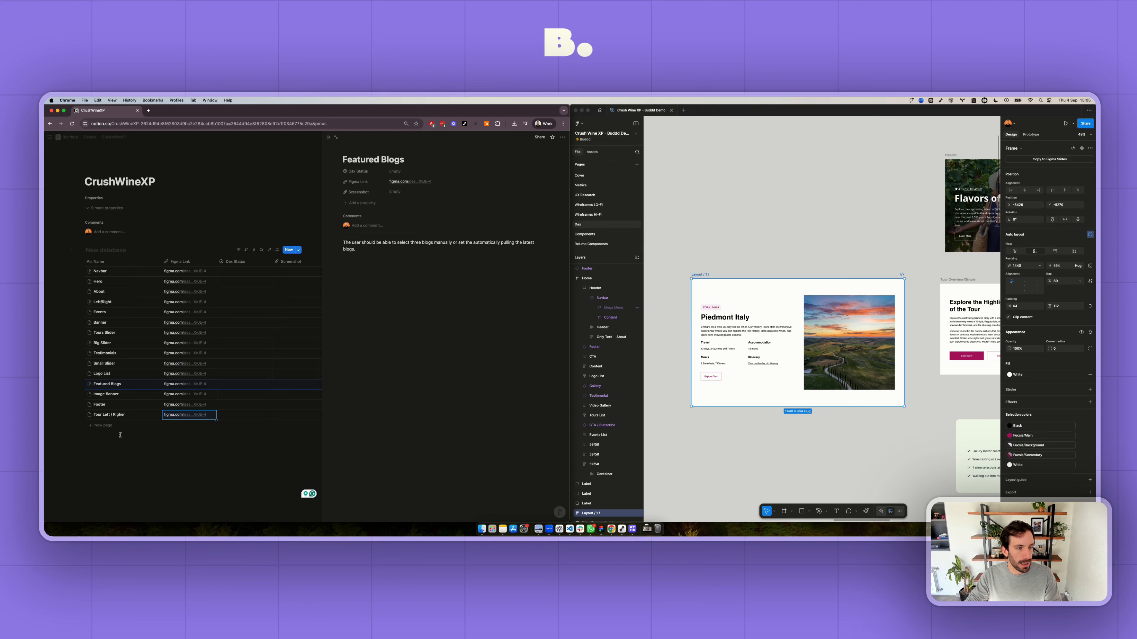
- Open the Tour Left / Righer page and write "This block should pull information from the CPT Tour and the user should be able to"
{"action": "left_click", "coordinate": [120, 435]}
{"action": "left_click", "coordinate": [274, 415]}
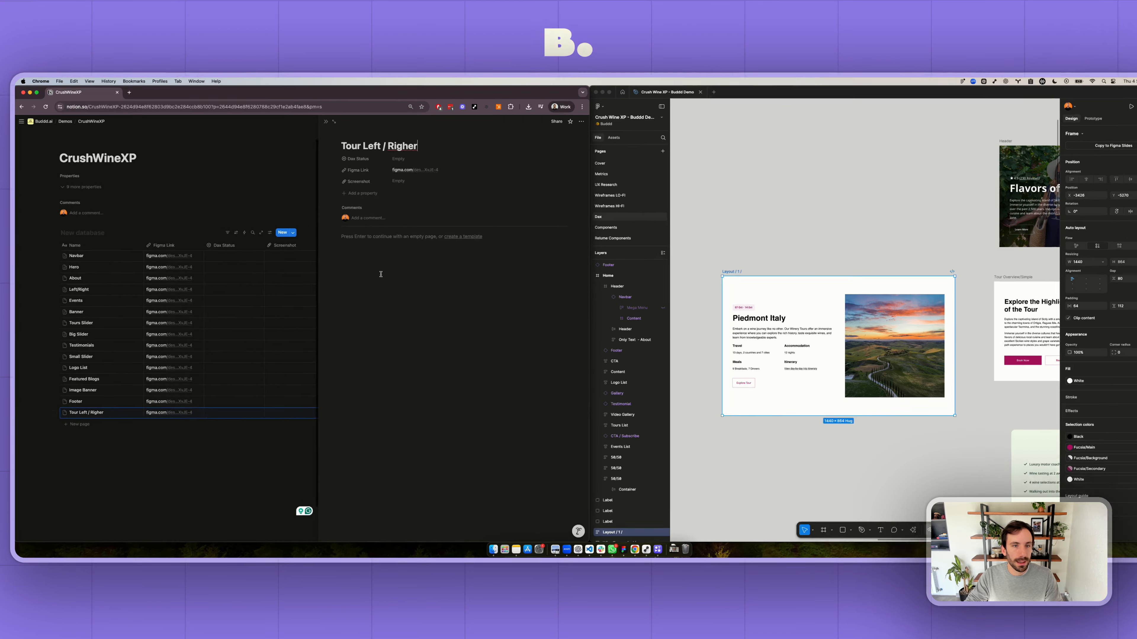
{"action": "left_click", "coordinate": [381, 244]}
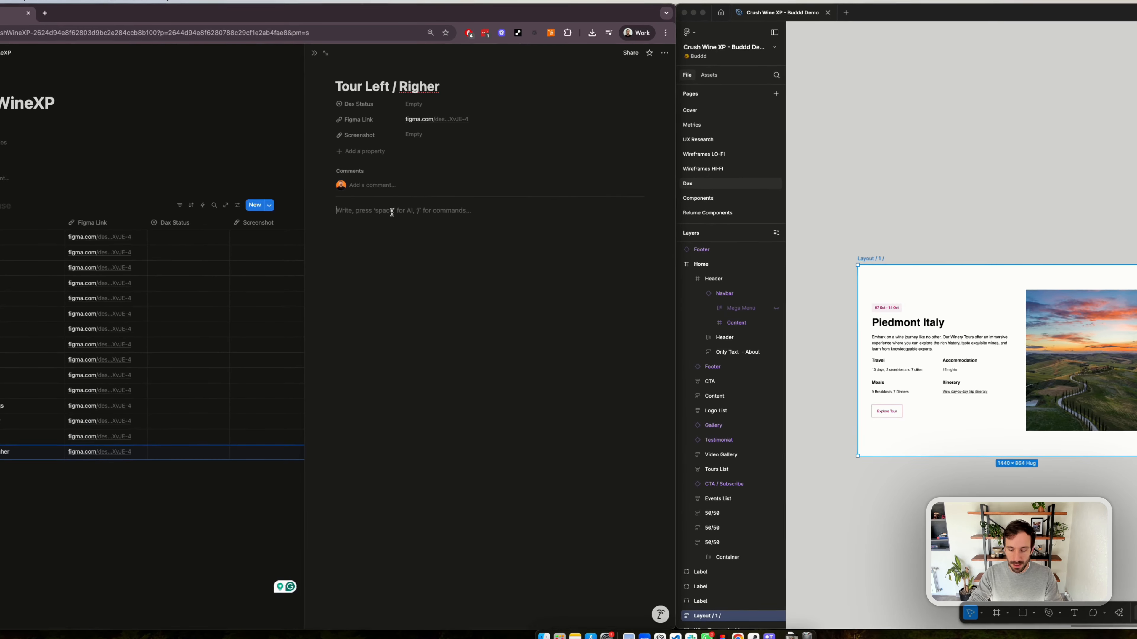
{"action": "type", "text": "This "}
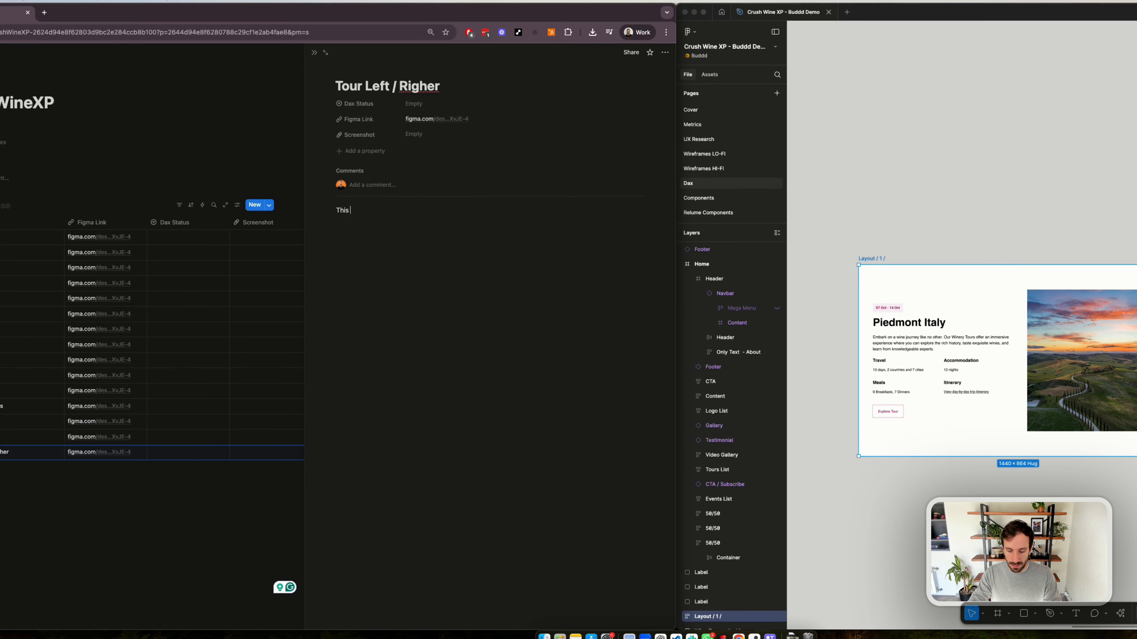
{"action": "type", "text": "block should pull information from the CPT Tour and the user should be able to"}
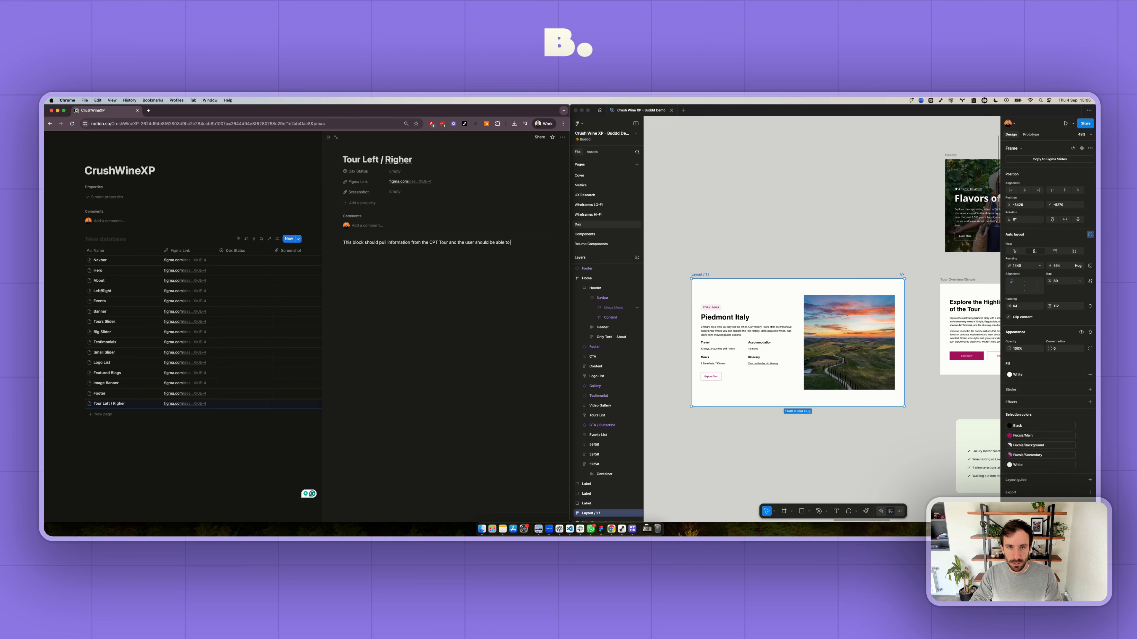
- Complete the note with "manually select the post and also to choose if the image is on the left or right"
{"action": "type", "text": "manua"}
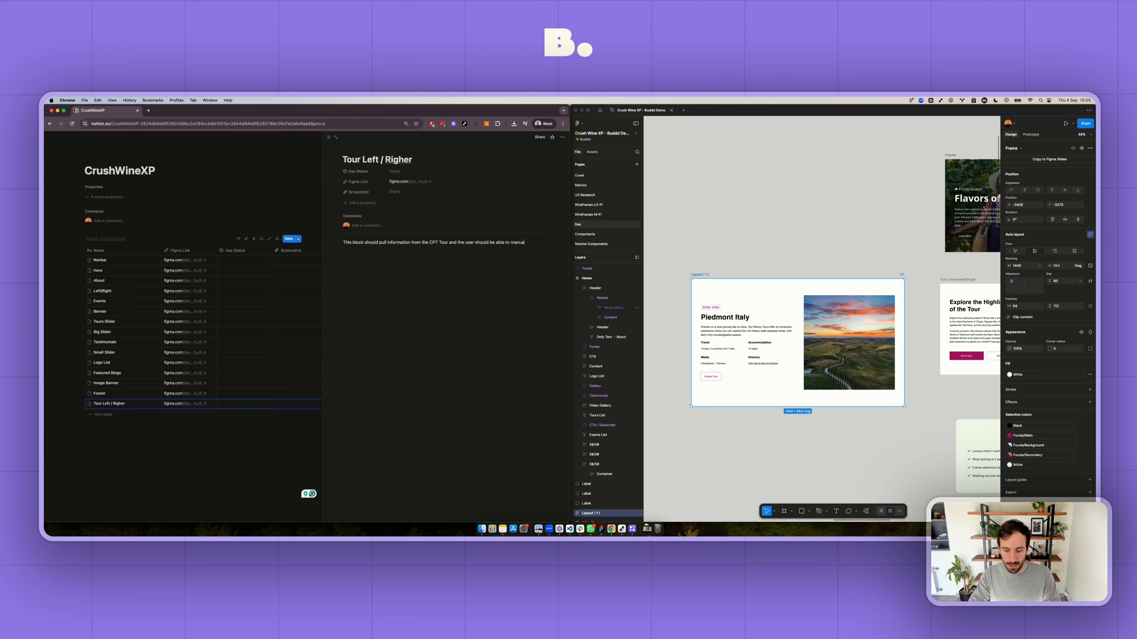
{"action": "type", "text": "lly select the"}
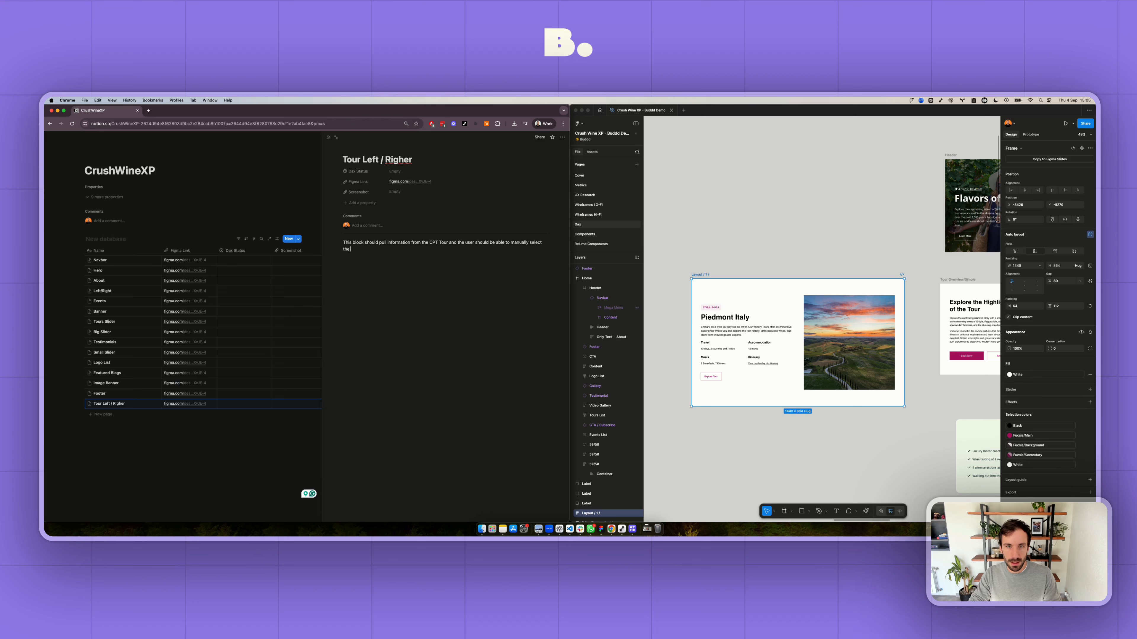
{"action": "type", "text": " post and also to choose if the image is on the left or righe."}
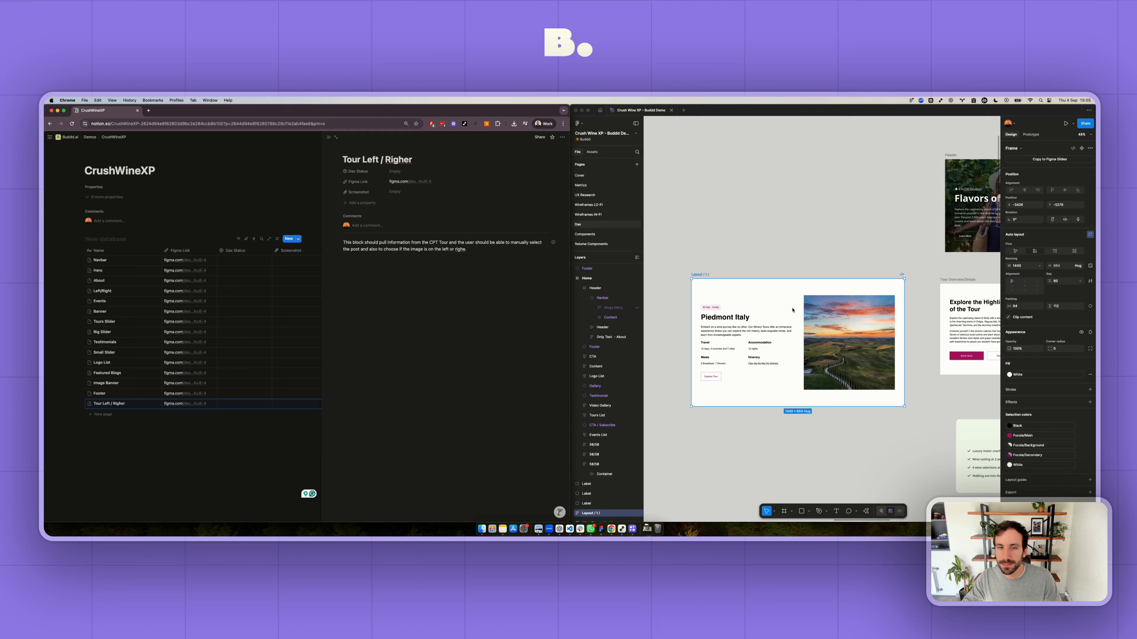
{"action": "scroll", "coordinate": [777, 352], "scroll_direction": "down", "scroll_amount": 4}
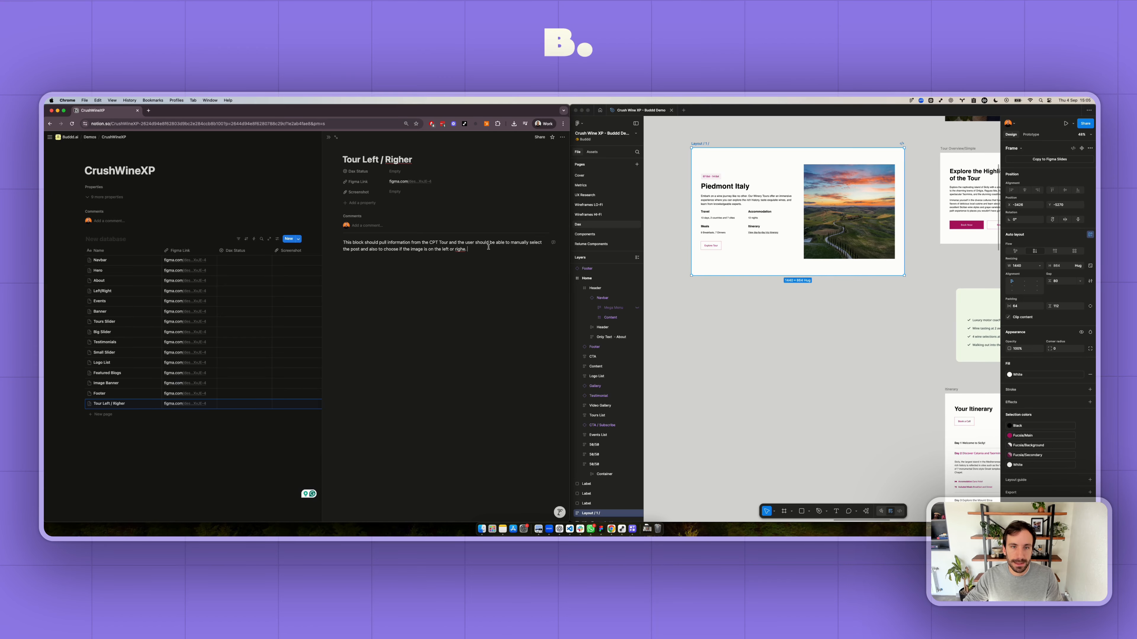
{"action": "key", "text": "BackSpace"}
{"action": "key", "text": "BackSpace"}
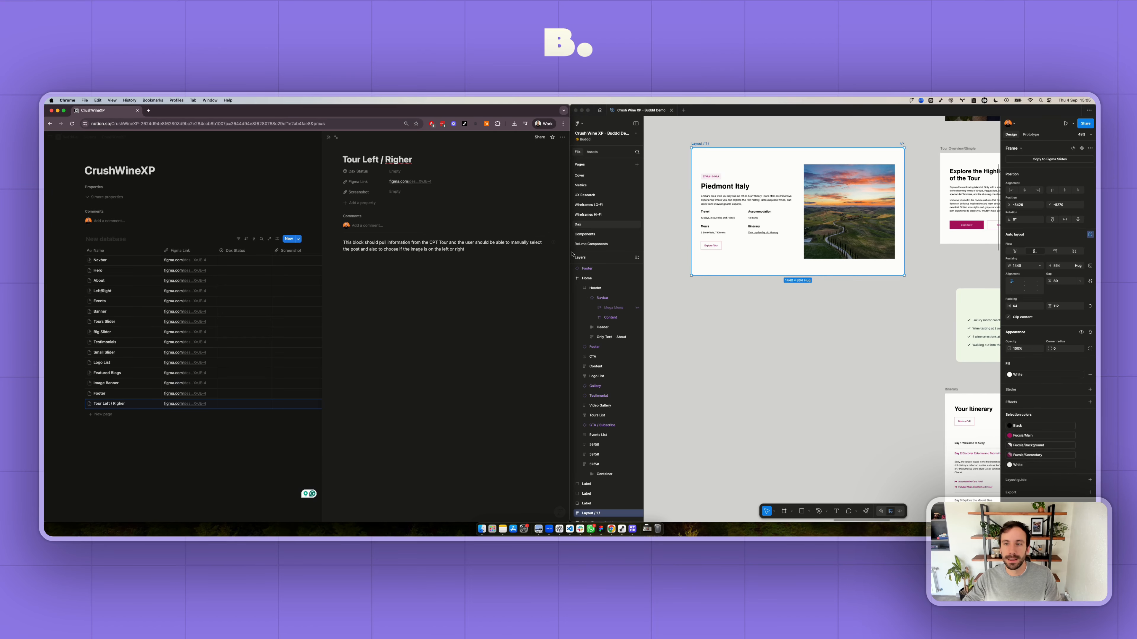
- Switch to Figma and copy a link to the Header frame titled "Flavors of Sicily"
{"action": "left_click", "coordinate": [779, 326]}
{"action": "scroll", "coordinate": [779, 327], "scroll_direction": "down", "scroll_amount": 5}
{"action": "scroll", "coordinate": [779, 328], "scroll_direction": "down", "scroll_amount": 5}
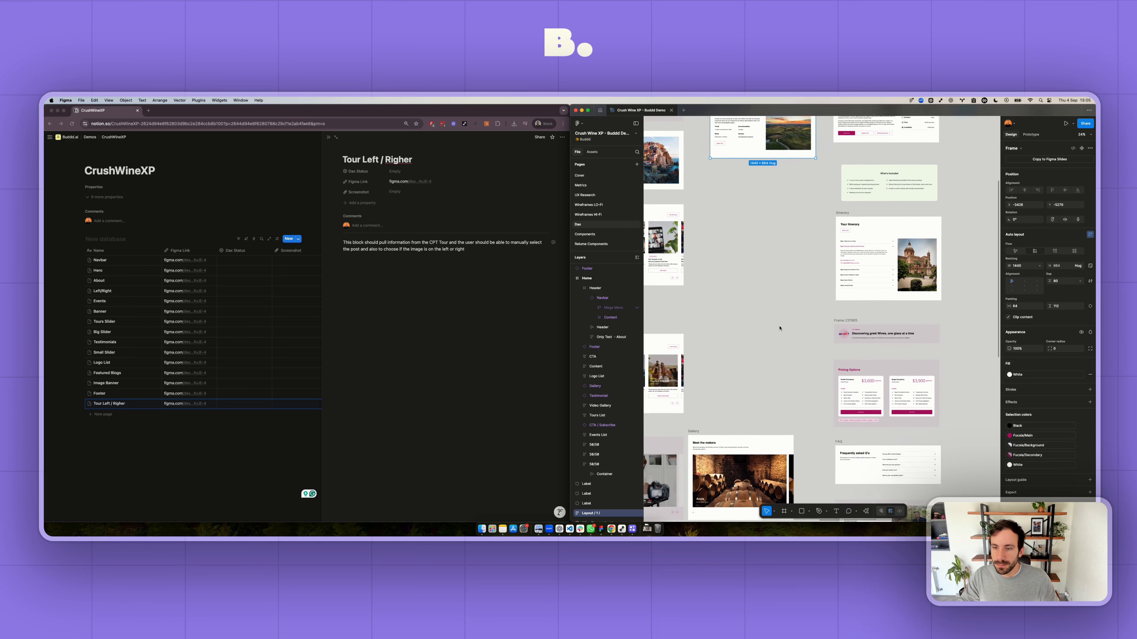
{"action": "scroll", "coordinate": [779, 328], "scroll_direction": "up", "scroll_amount": 8}
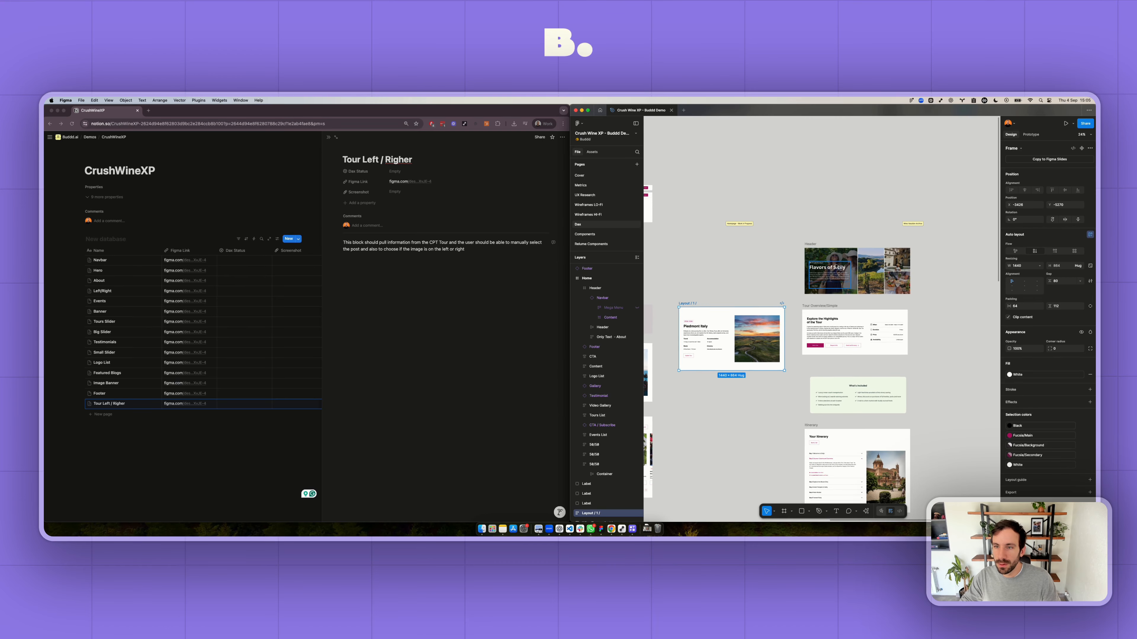
{"action": "left_click", "coordinate": [819, 262]}
{"action": "right_click", "coordinate": [817, 260]}
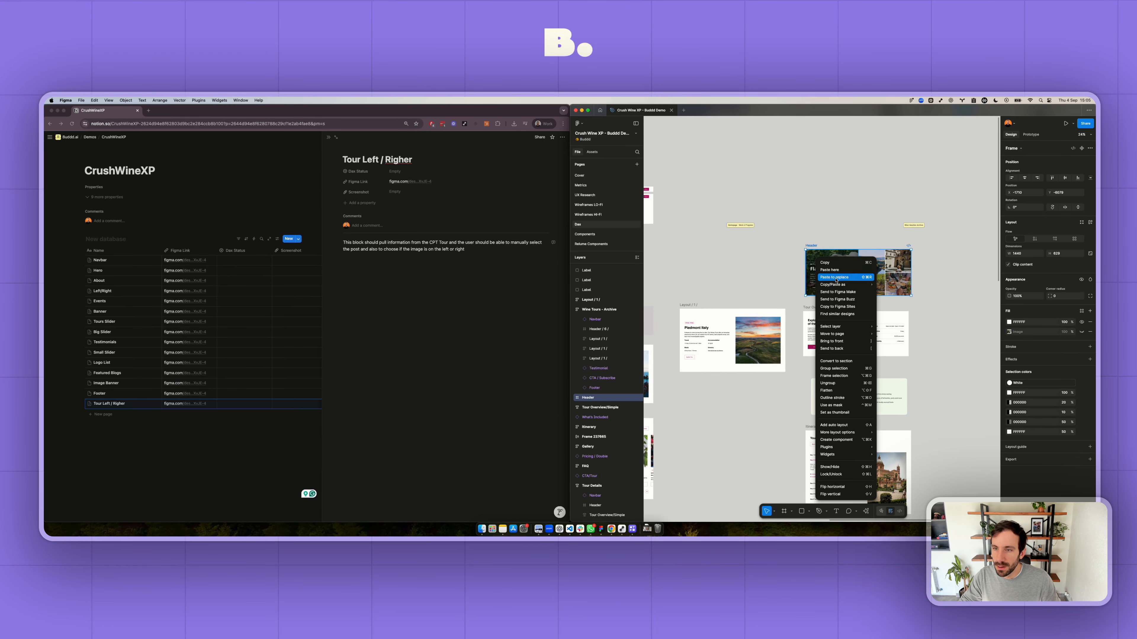
{"action": "mouse_move", "coordinate": [841, 285]}
{"action": "left_click", "coordinate": [909, 307]}
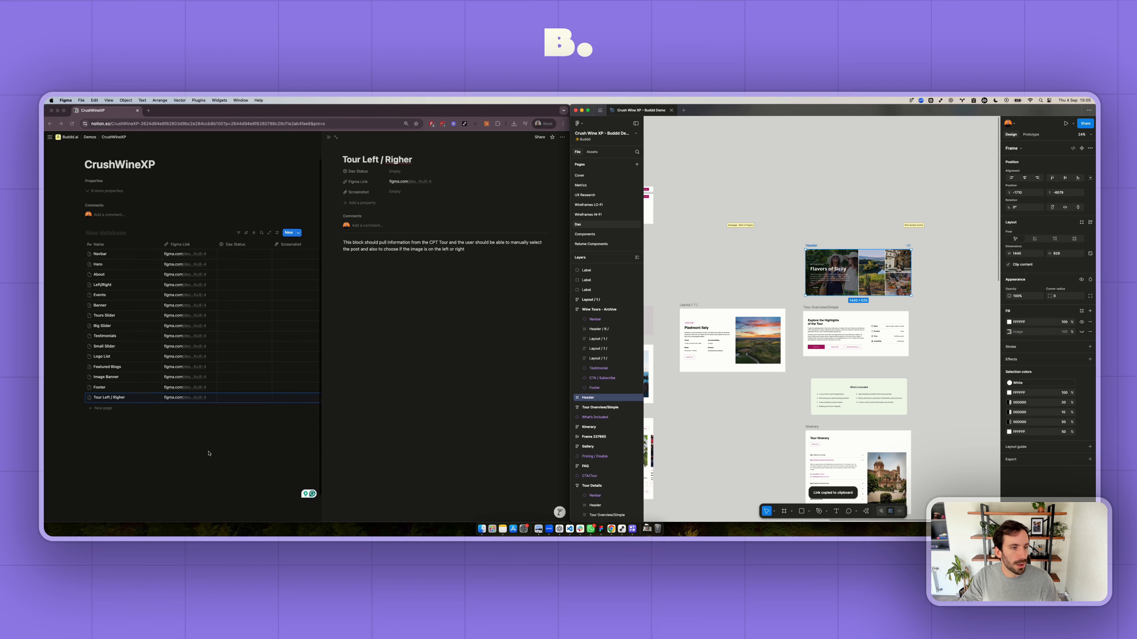
- Switch to Notion and add a database entry named Tour Hero with the copied link as its Figma Link
{"action": "scroll", "coordinate": [108, 394], "scroll_direction": "down", "scroll_amount": 1}
{"action": "left_click", "coordinate": [108, 393]}
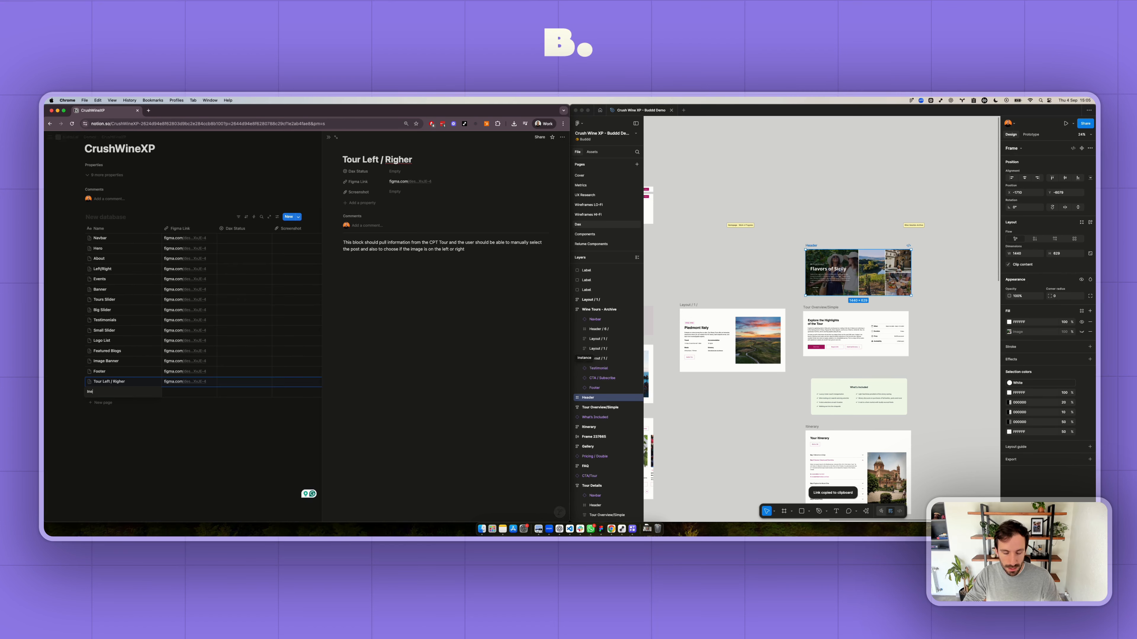
{"action": "type", "text": "In"}
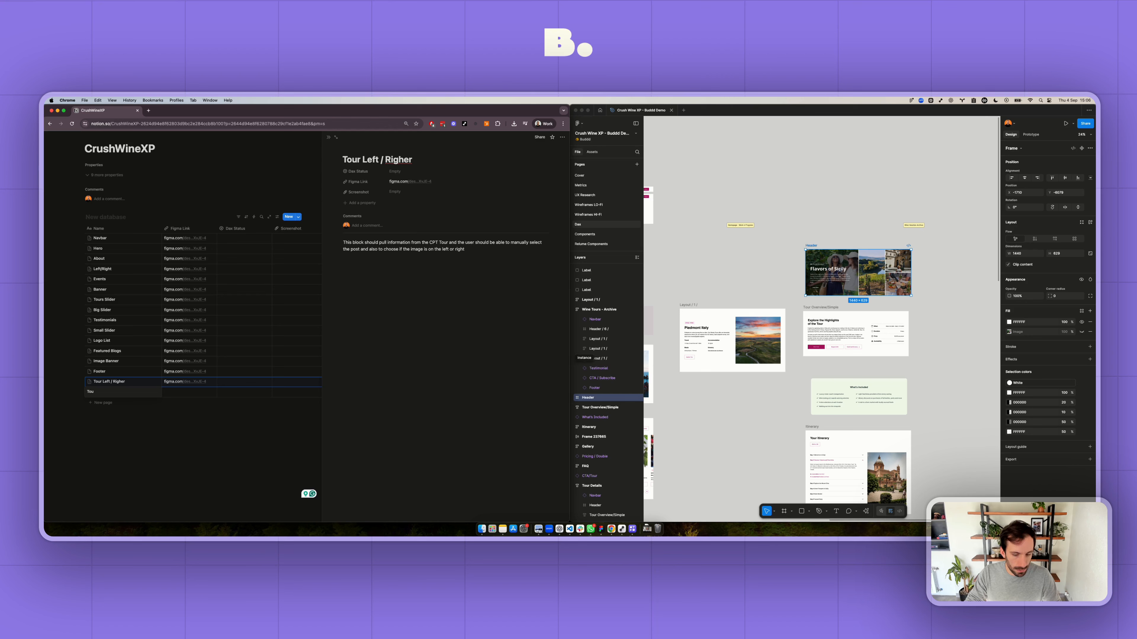
{"action": "type", "text": "Tour He"}
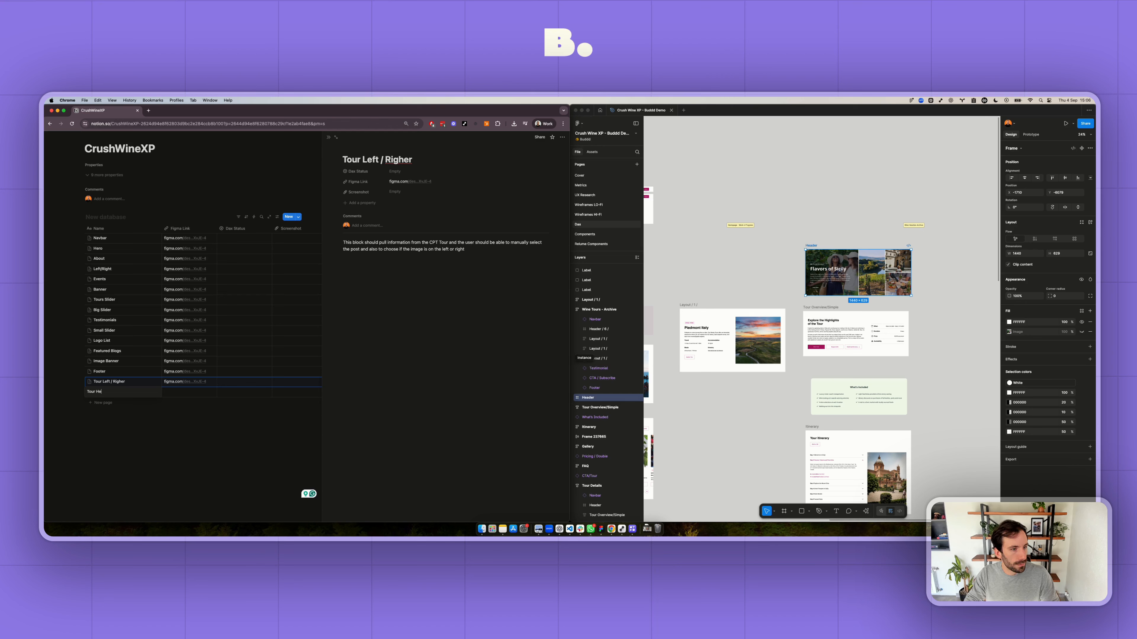
{"action": "type", "text": "ro"}
{"action": "key", "text": "Tab"}
{"action": "key", "text": "super+v"}
{"action": "scroll", "coordinate": [925, 324], "scroll_direction": "up", "scroll_amount": 5}
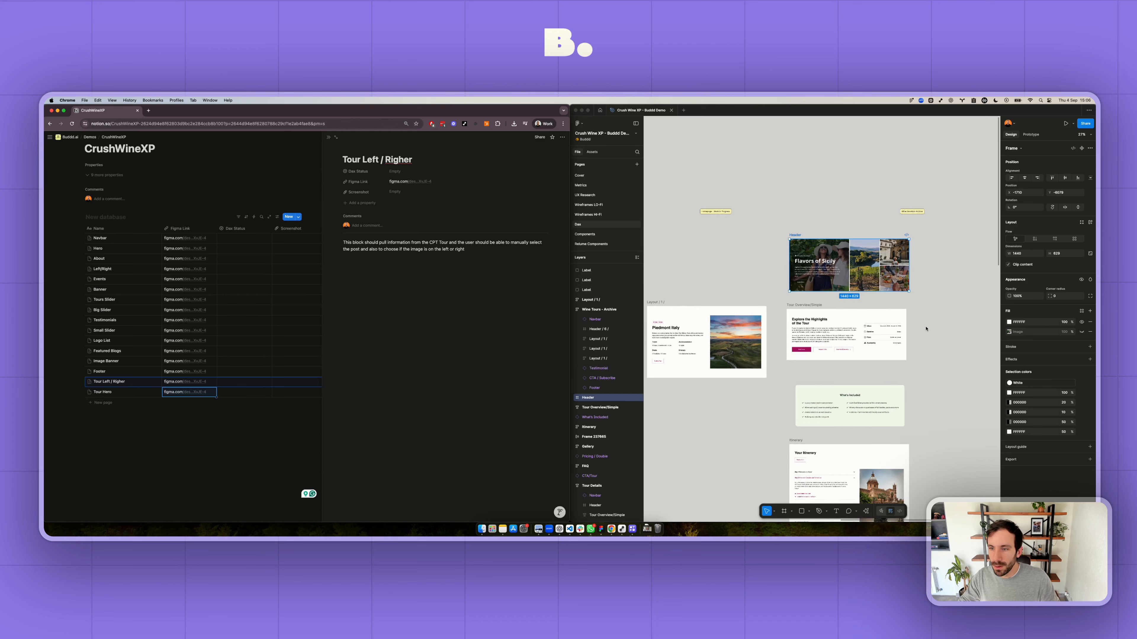
- Switch to Figma and copy a link to the Tour Overview/Simple frame titled "Explore the Highlights of the Tour"
{"action": "left_click", "coordinate": [774, 300]}
{"action": "right_click", "coordinate": [718, 299]}
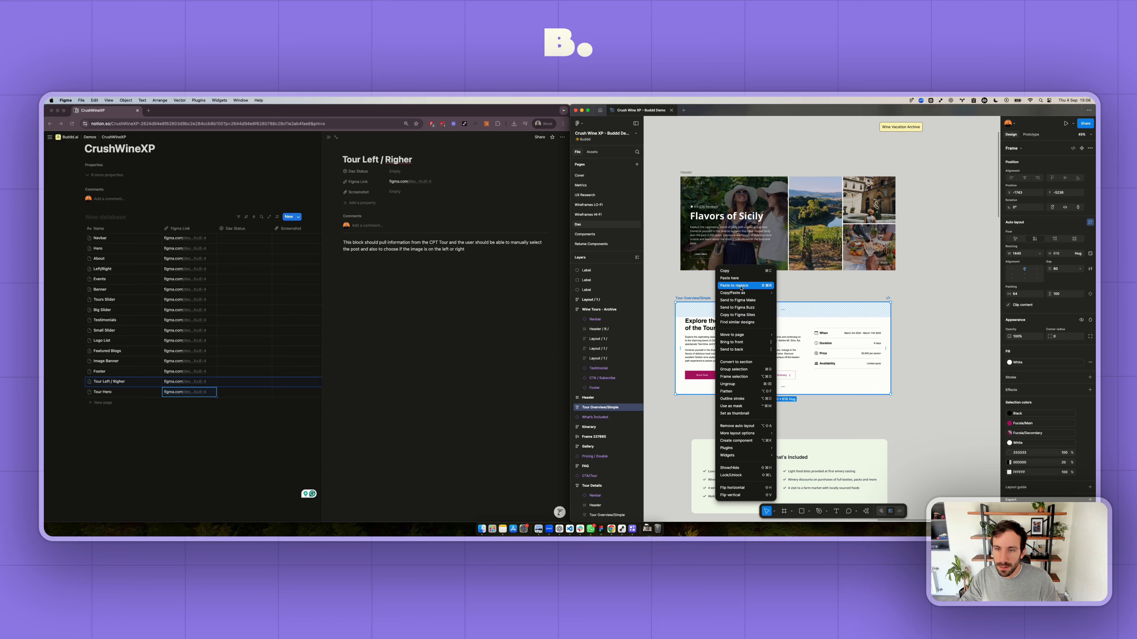
{"action": "mouse_move", "coordinate": [741, 293]}
{"action": "left_click", "coordinate": [804, 315]}
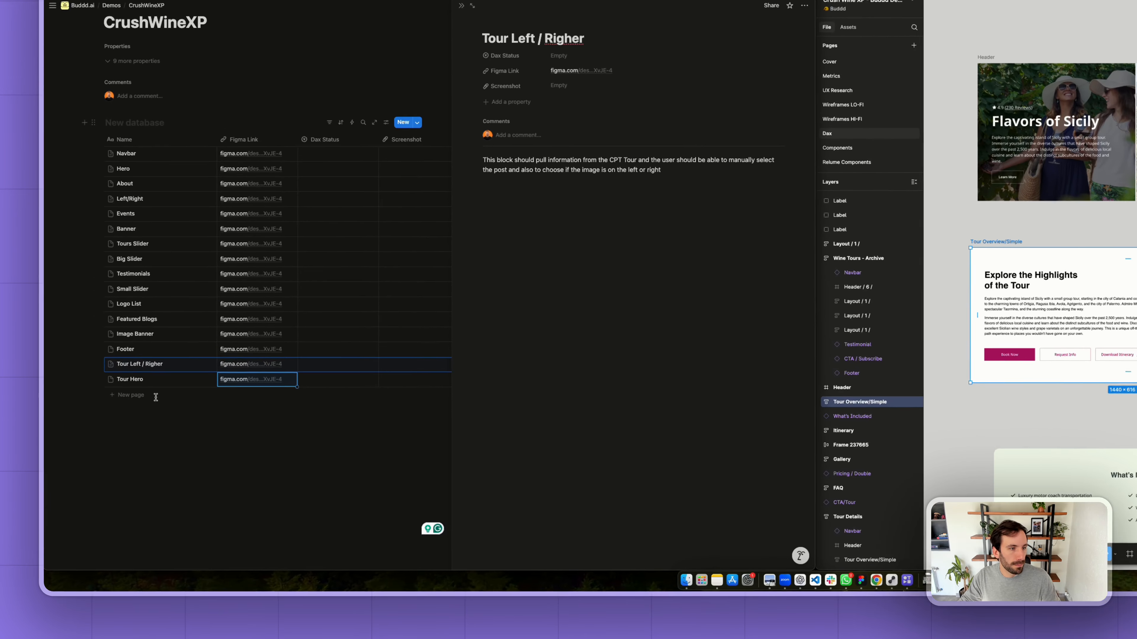
- Switch to Notion and add a database entry named Tour Highlights with the copied link as its Figma Link
{"action": "left_click", "coordinate": [156, 397]}
{"action": "type", "text": "To"}
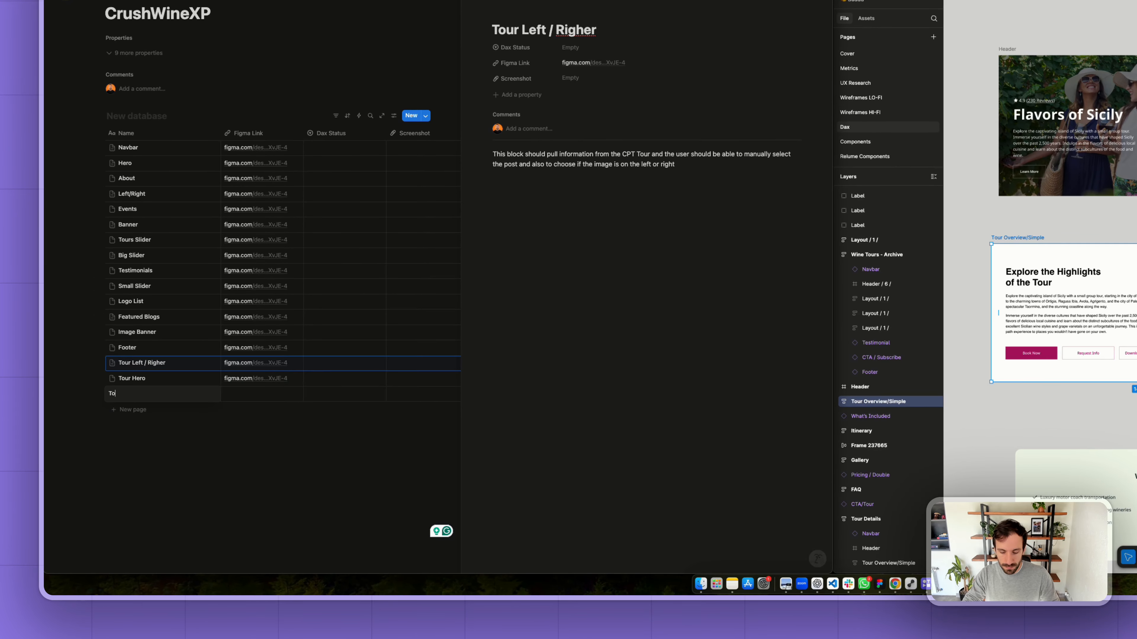
{"action": "type", "text": "ur Highl"}
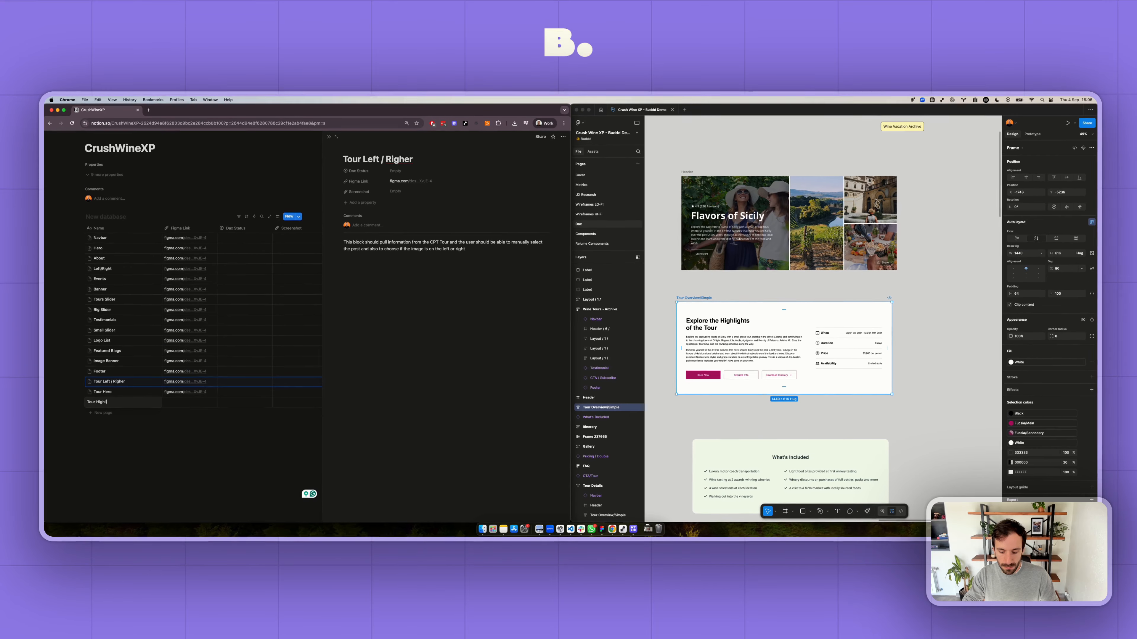
{"action": "type", "text": "ights"}
{"action": "key", "text": "Tab"}
{"action": "key", "text": "cmd+v"}
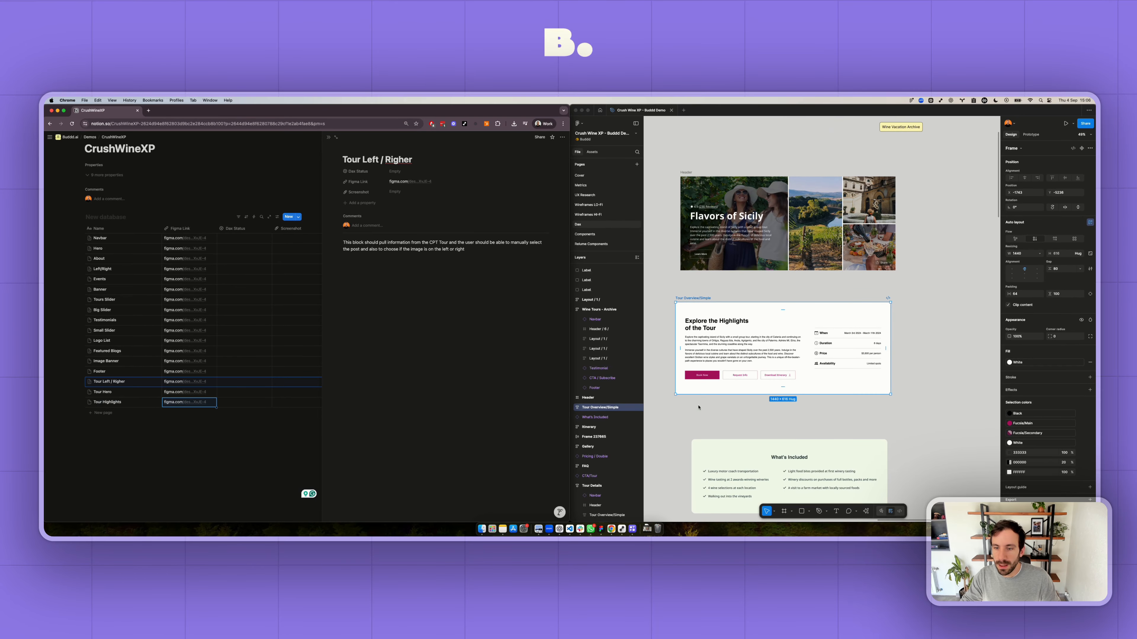
- Switch to Figma and copy a link to the green What's Included component
{"action": "scroll", "coordinate": [699, 407], "scroll_direction": "down", "scroll_amount": 5}
{"action": "left_click", "coordinate": [718, 364]}
{"action": "right_click", "coordinate": [719, 352]}
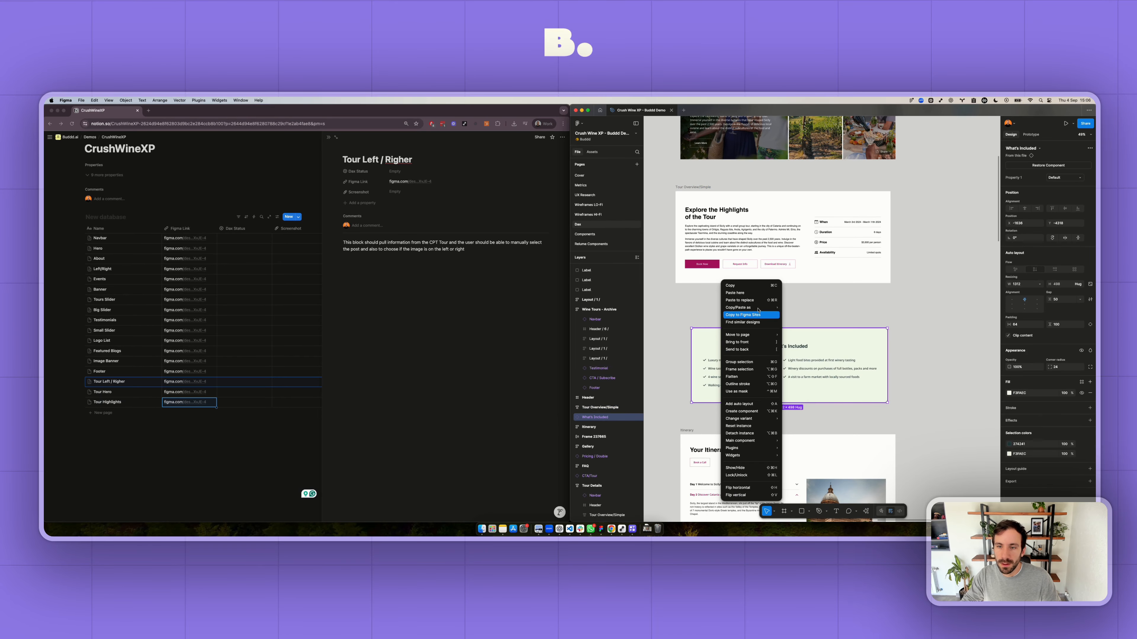
{"action": "mouse_move", "coordinate": [758, 308]}
{"action": "left_click", "coordinate": [810, 329]}
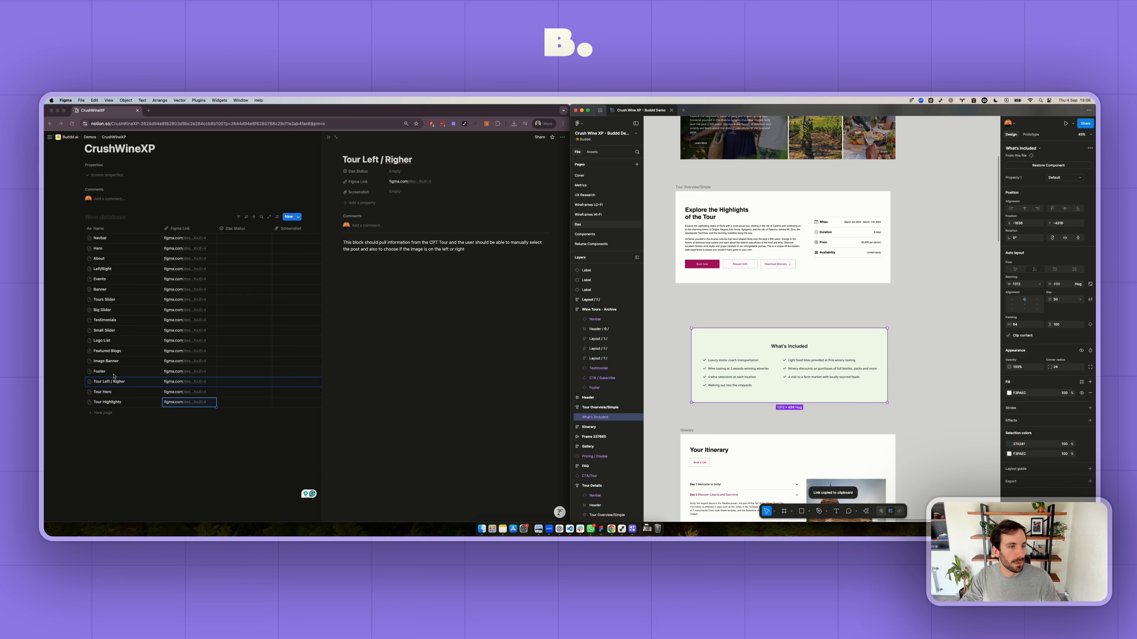
- Switch to Notion and add a database entry named List with the copied link as its Figma Link
{"action": "left_click", "coordinate": [115, 413]}
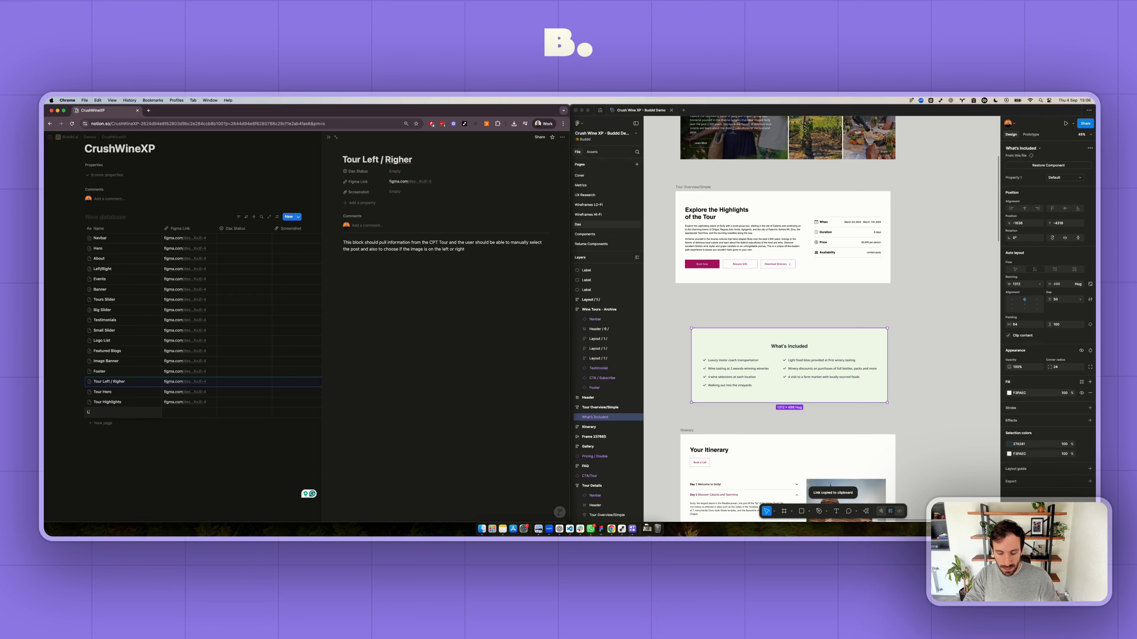
{"action": "type", "text": "List"}
{"action": "key", "text": "Tab"}
{"action": "key", "text": "cmd+v"}
- Switch to Figma and copy a link to the Itinerary frame titled "Your Itinerary"
{"action": "scroll", "coordinate": [766, 435], "scroll_direction": "down", "scroll_amount": 5}
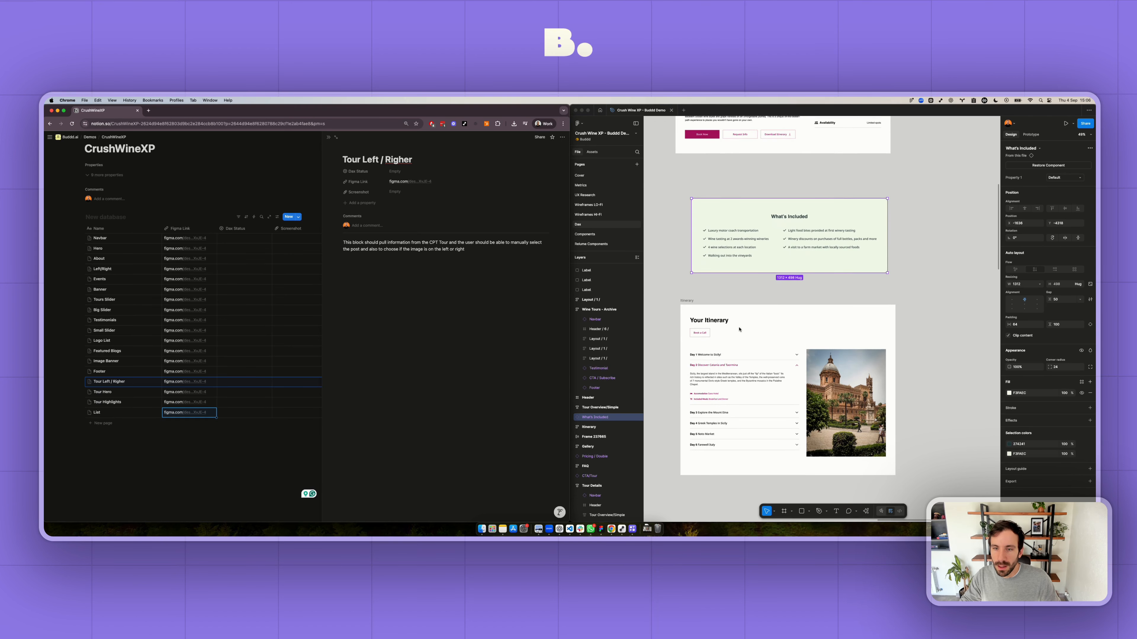
{"action": "left_click", "coordinate": [697, 311]}
{"action": "right_click", "coordinate": [696, 310]}
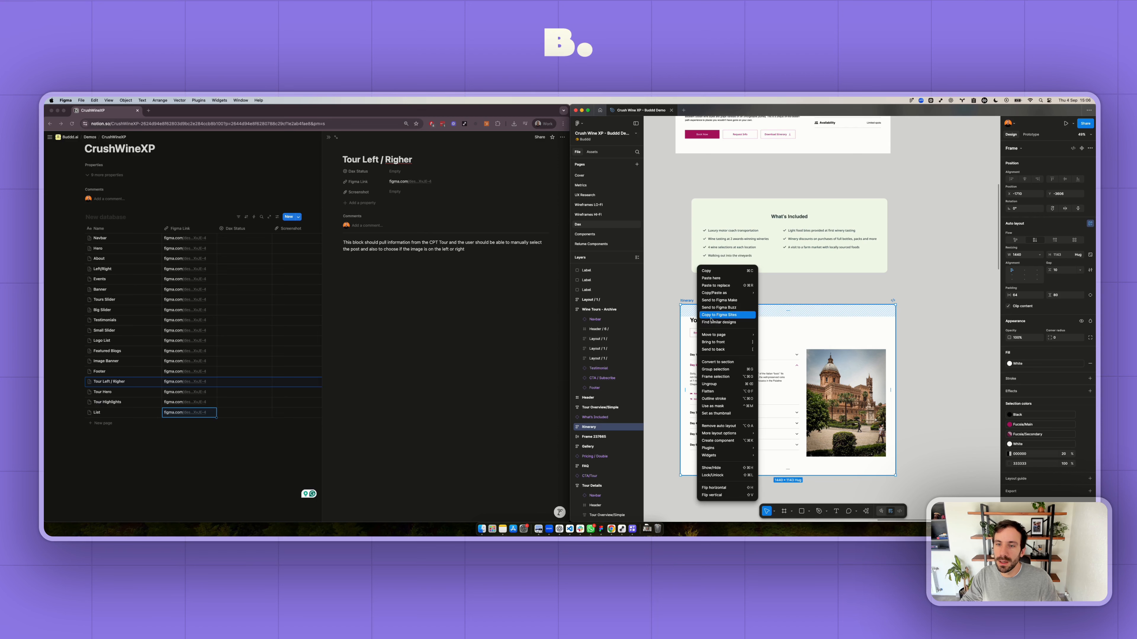
{"action": "mouse_move", "coordinate": [734, 293]}
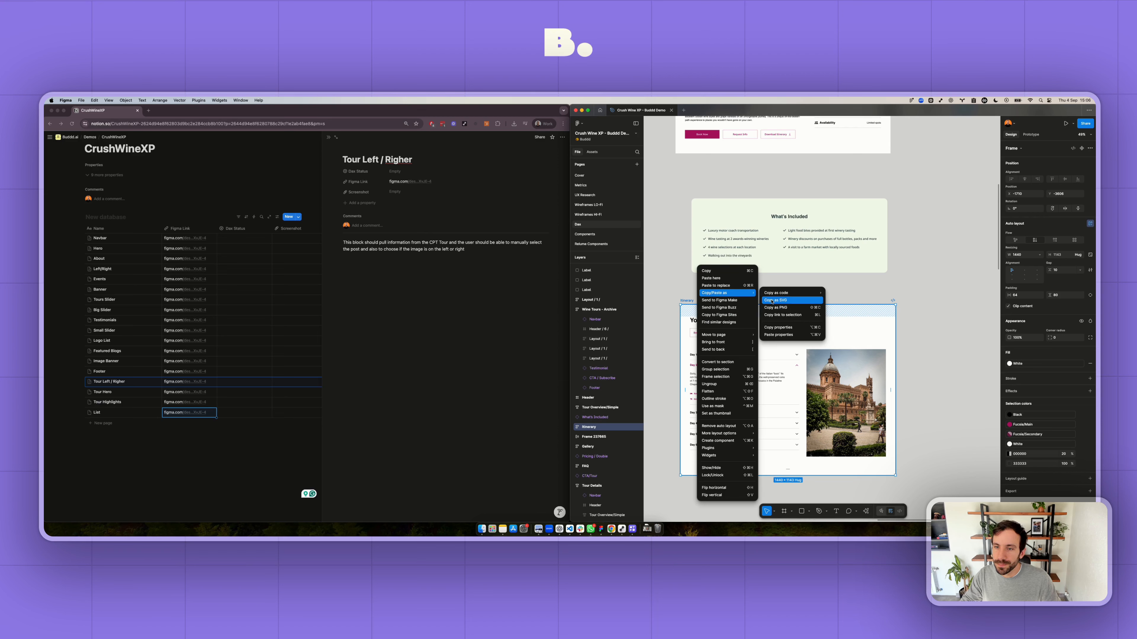
{"action": "left_click", "coordinate": [782, 315]}
- Switch to Notion and add a database entry named Accordion with the copied link as its Figma Link
{"action": "left_click", "coordinate": [109, 424]}
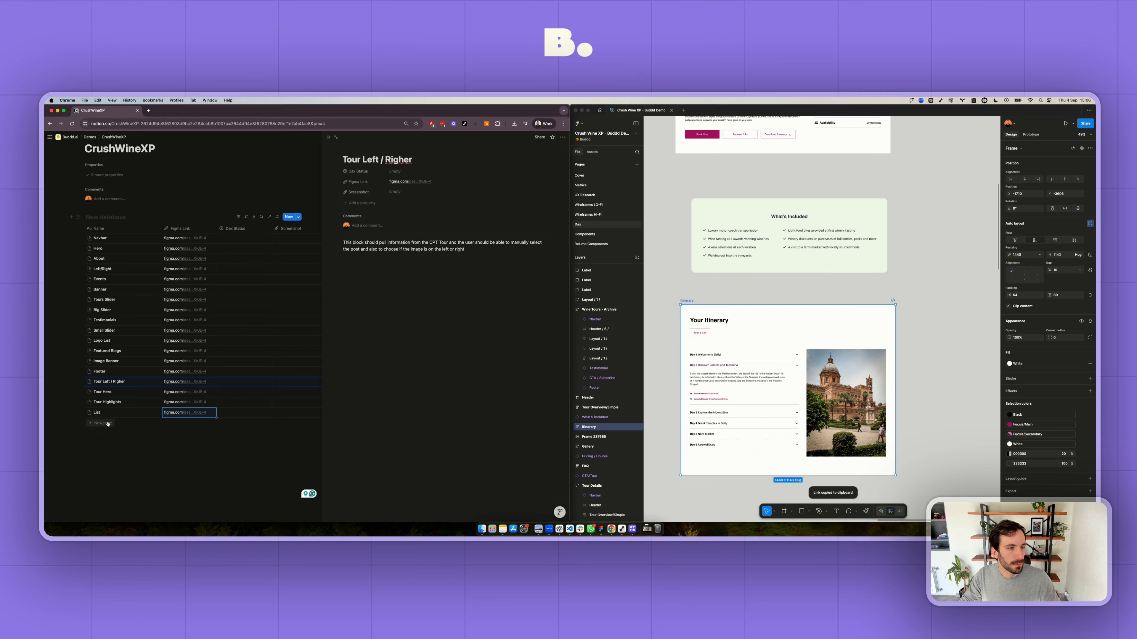
{"action": "type", "text": "Accordion"}
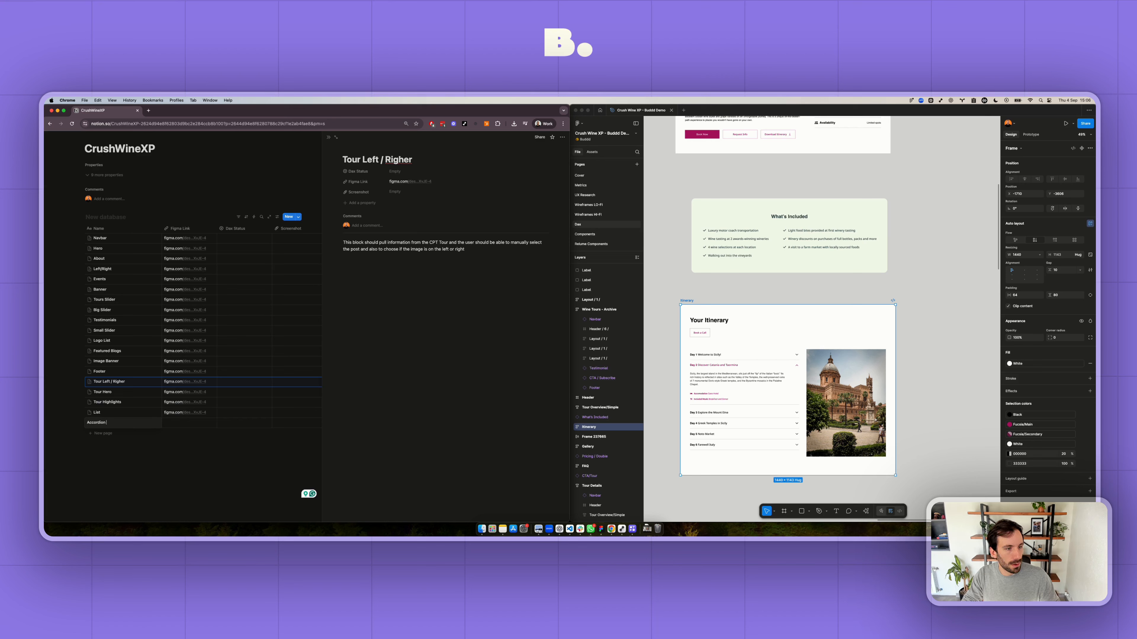
{"action": "key", "text": "Tab"}
{"action": "key", "text": "super+v"}
- Switch to Figma and copy a link to the banner frame titled "Discovering great Wines, one glass at a time"
{"action": "scroll", "coordinate": [789, 352], "scroll_direction": "down", "scroll_amount": 5}
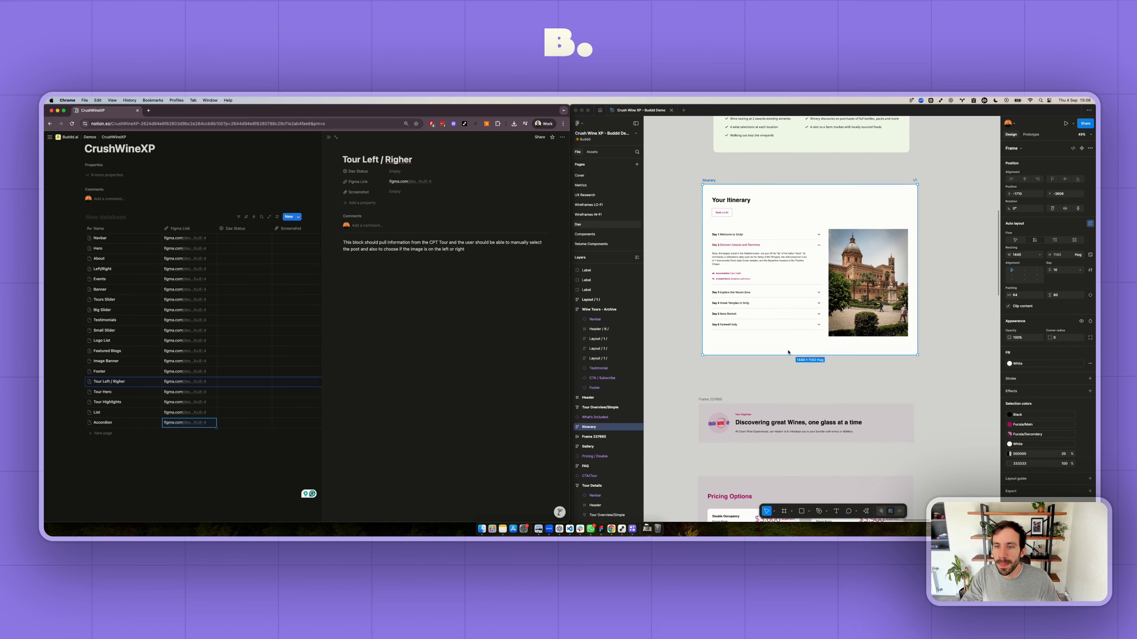
{"action": "scroll", "coordinate": [789, 352], "scroll_direction": "down", "scroll_amount": 3}
{"action": "left_click", "coordinate": [701, 348]}
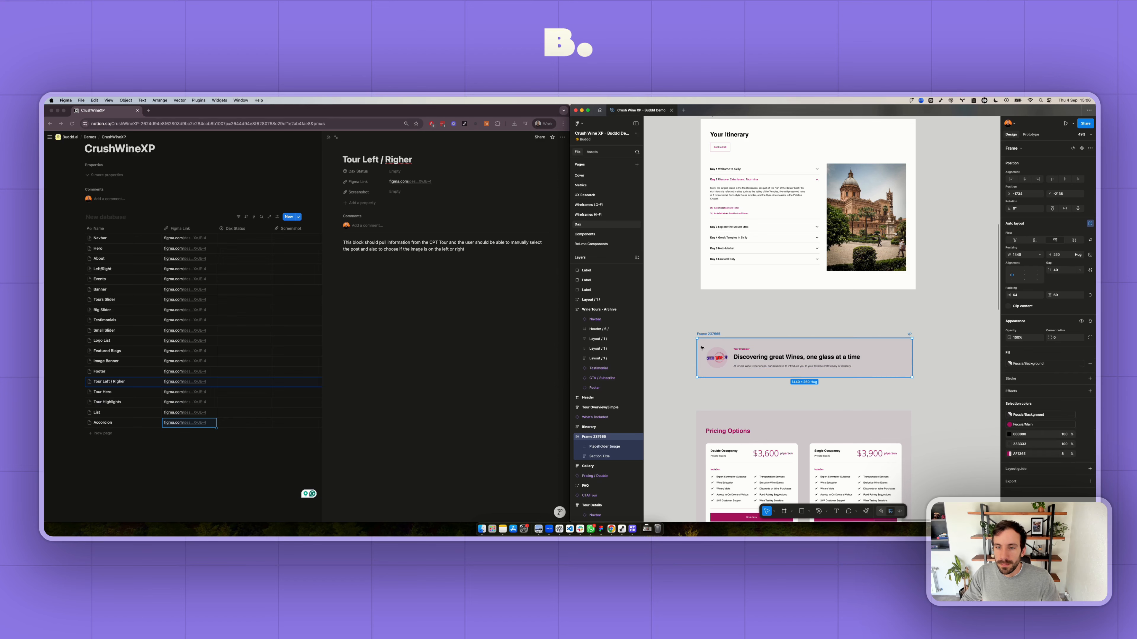
{"action": "right_click", "coordinate": [701, 348]}
{"action": "mouse_move", "coordinate": [735, 292]}
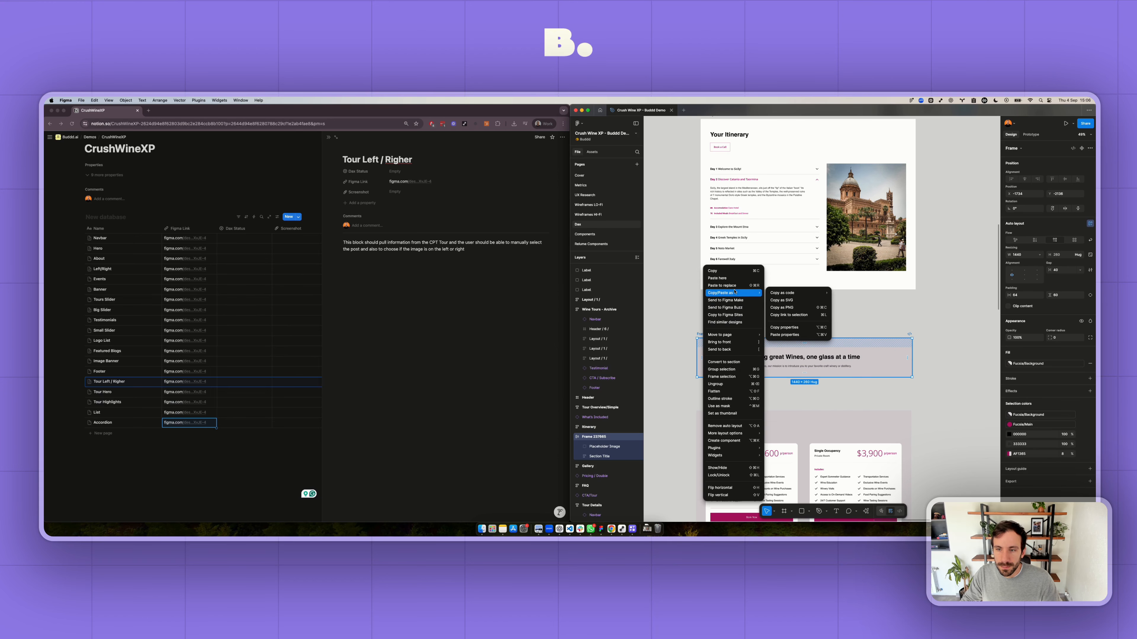
{"action": "left_click", "coordinate": [785, 315]}
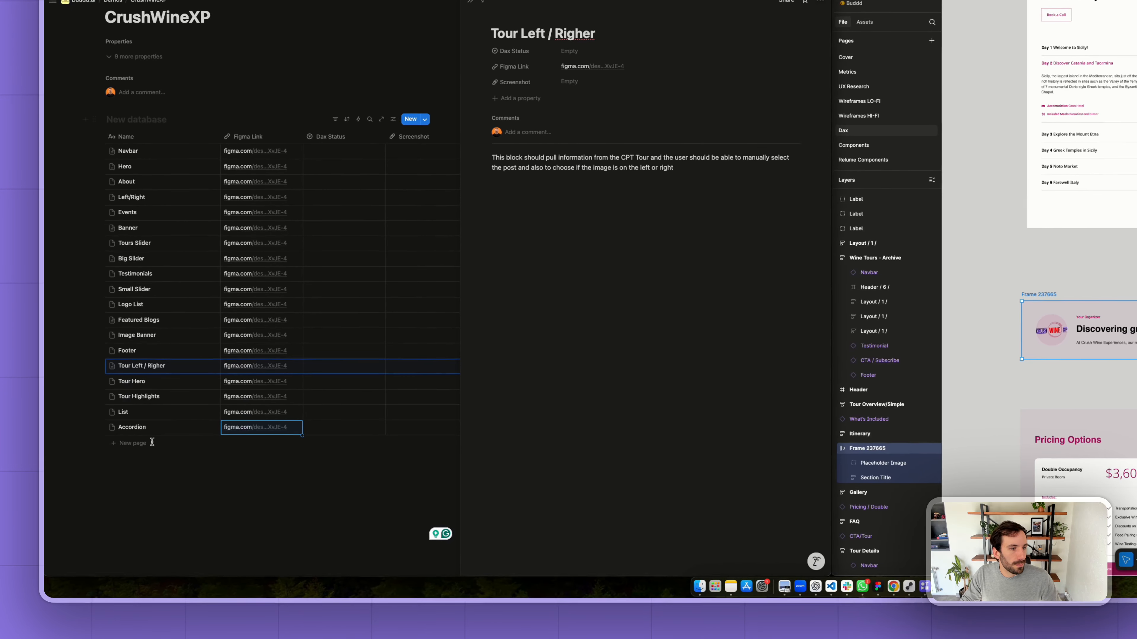
- Switch to Notion, close the Tour Left / Righer page and add an entry named Logo Banner with the copied link as its Figma Link
{"action": "key", "text": "Escape"}
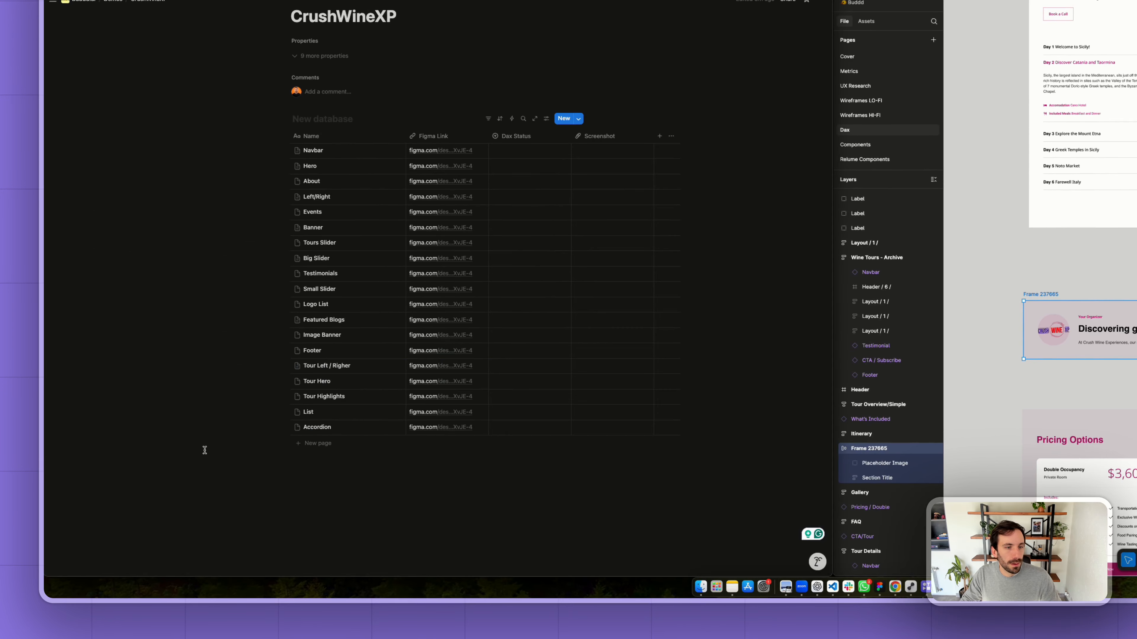
{"action": "left_click", "coordinate": [329, 448]}
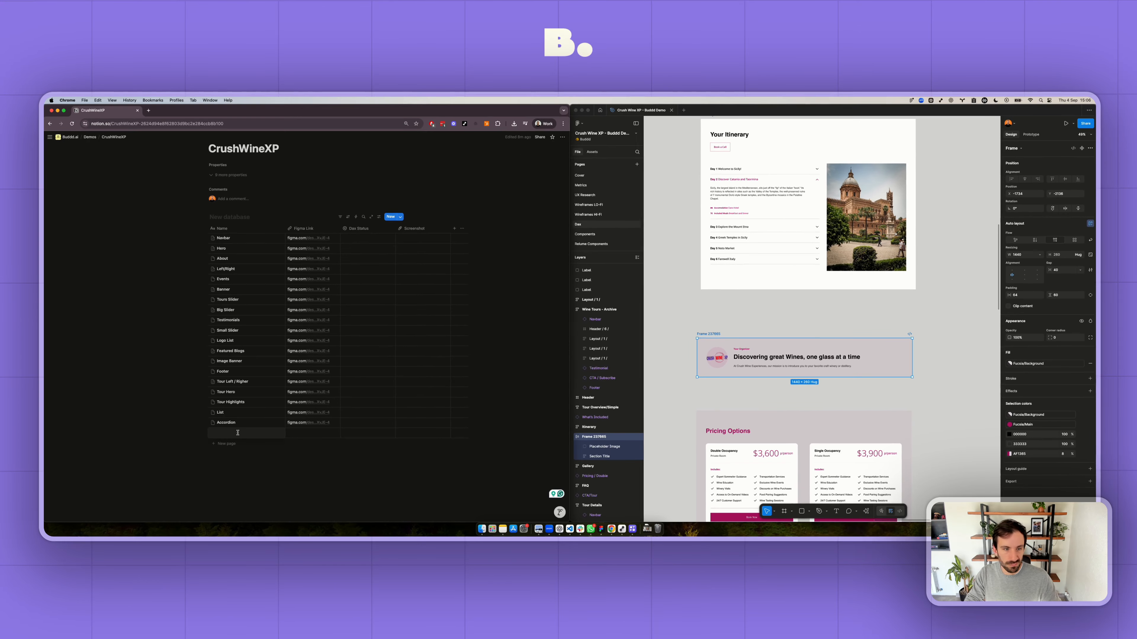
{"action": "type", "text": "Logo Ban"}
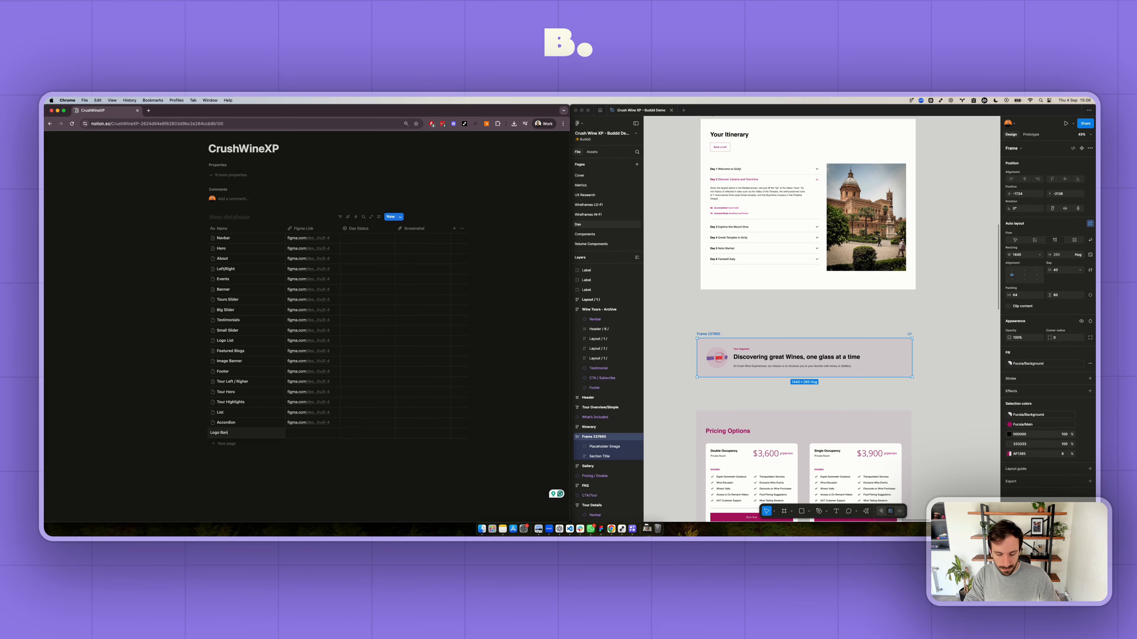
{"action": "type", "text": "ner"}
{"action": "key", "text": "Tab"}
{"action": "key", "text": "super+v"}
- Switch to Figma and copy a link to the Pricing / Double component titled "Pricing Options"
{"action": "scroll", "coordinate": [518, 391], "scroll_direction": "down", "scroll_amount": 2}
{"action": "left_click", "coordinate": [760, 388]}
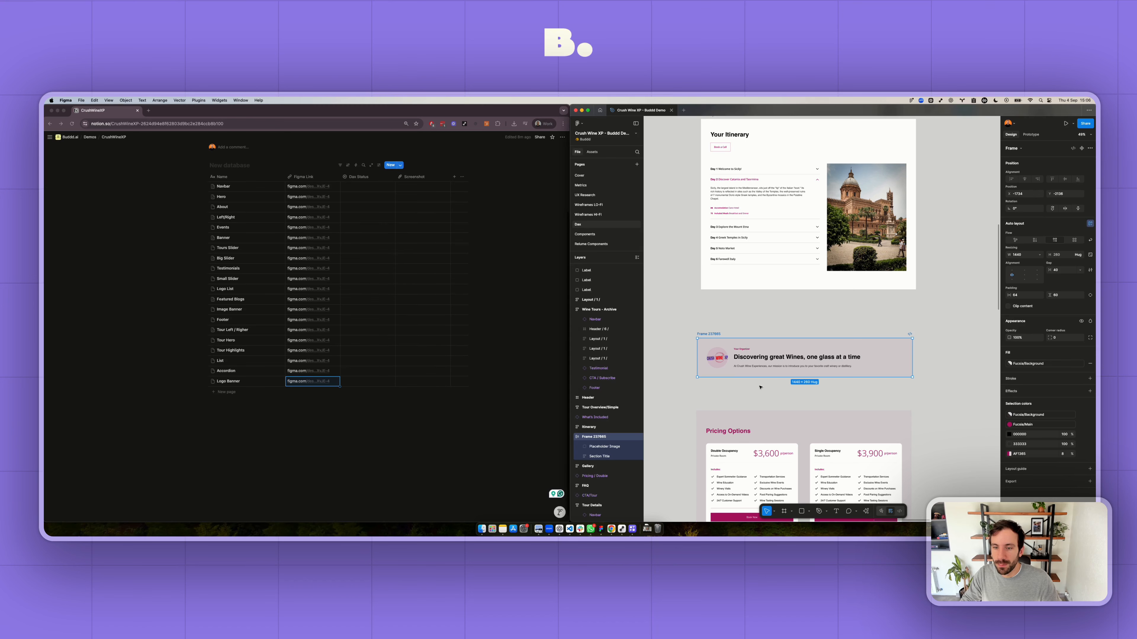
{"action": "left_click", "coordinate": [754, 420]}
{"action": "right_click", "coordinate": [754, 420]}
{"action": "mouse_move", "coordinate": [795, 323]}
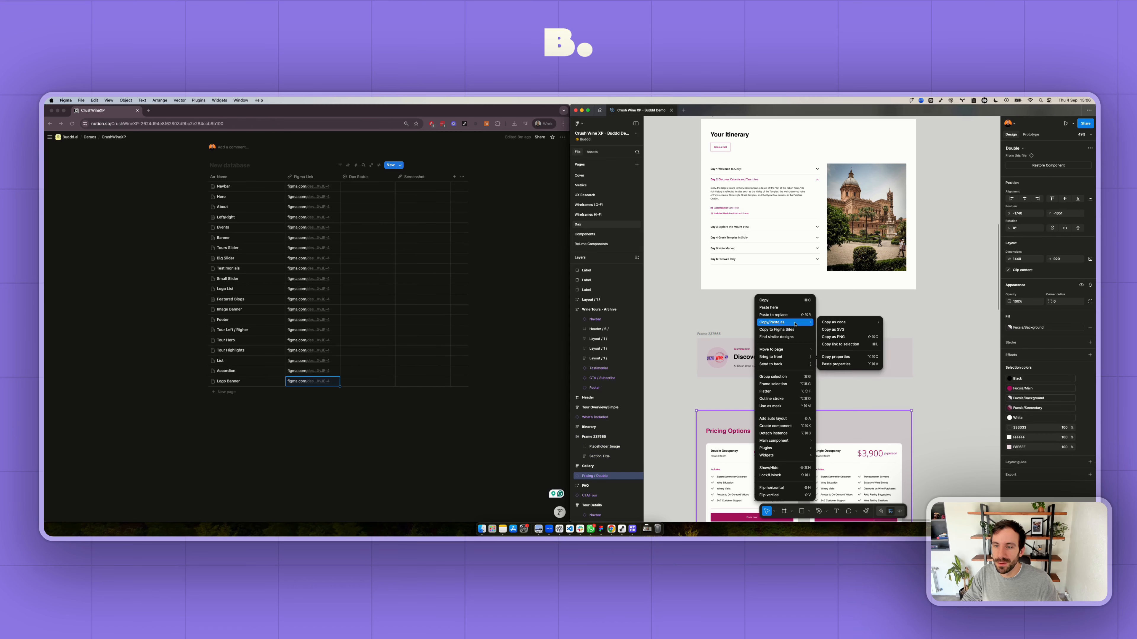
{"action": "left_click", "coordinate": [852, 345]}
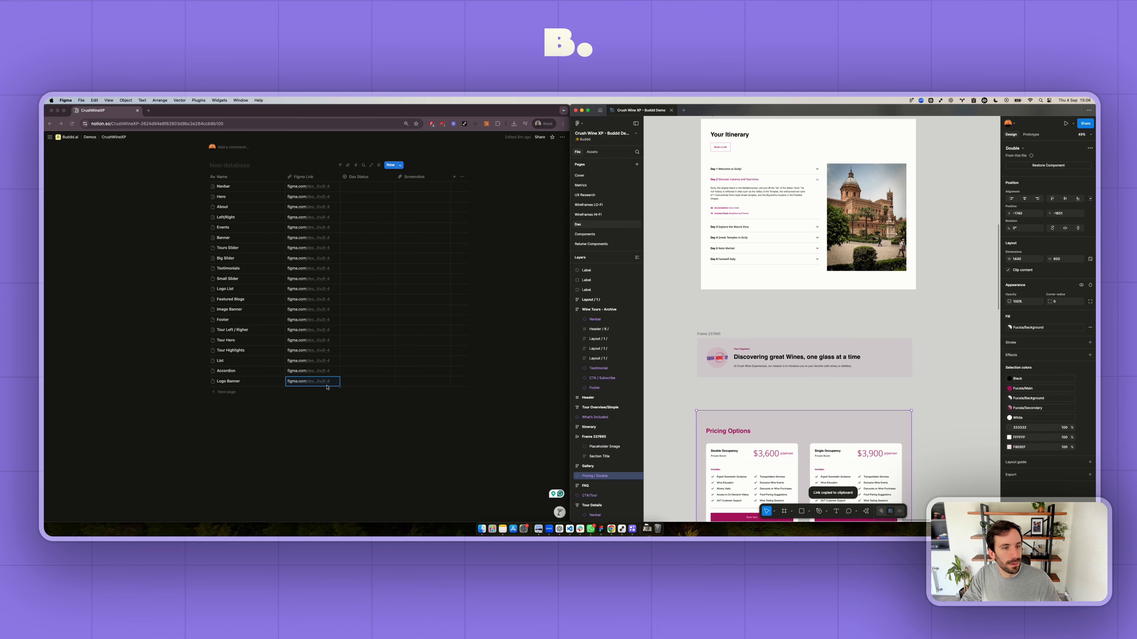
- Switch to Notion and add a database entry named Pricing Options with the copied link as its Figma Link
{"action": "left_click", "coordinate": [215, 393]}
{"action": "type", "text": "Pri"}
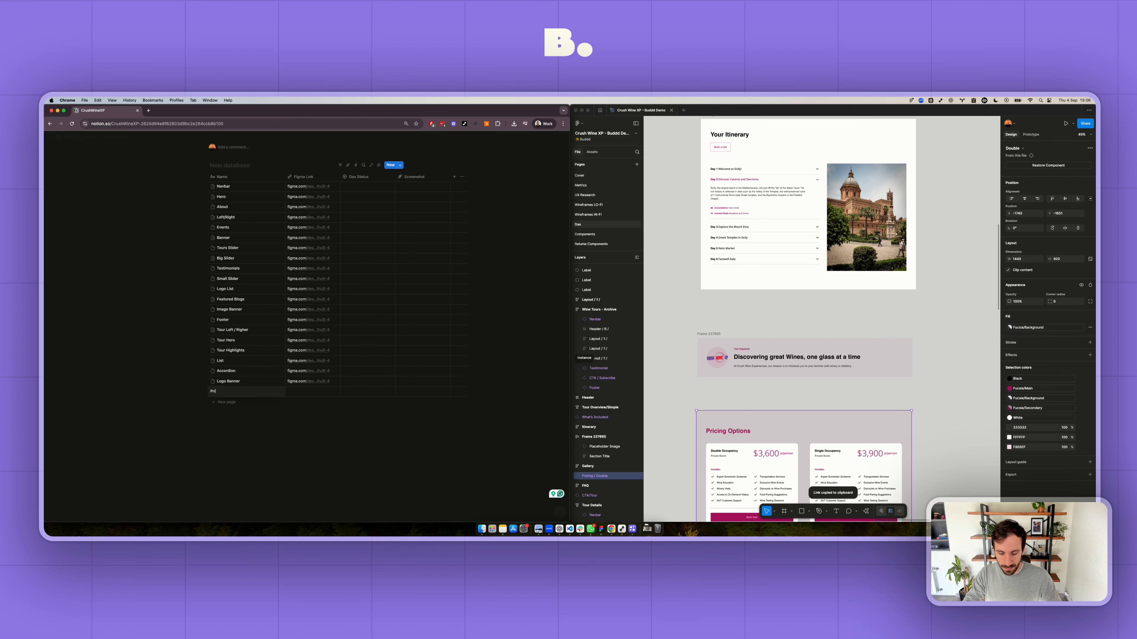
{"action": "type", "text": "cing Options"}
{"action": "key", "text": "Tab"}
{"action": "key", "text": "super+v"}
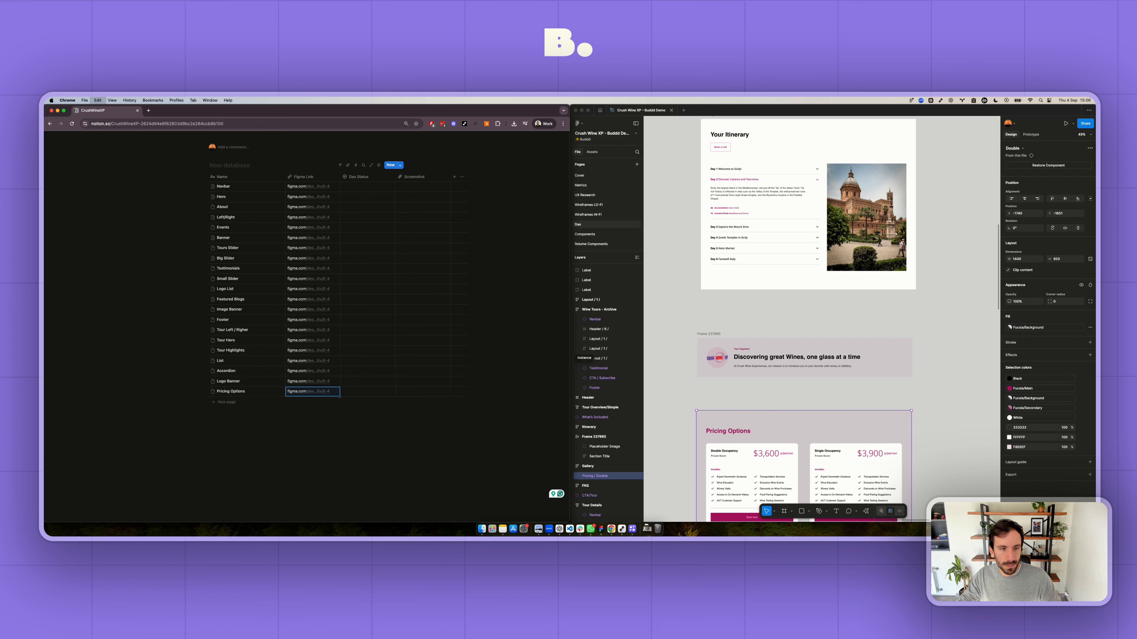
- Switch to Figma and copy a link to the FAQ frame titled "Frequently asked Q's"
{"action": "scroll", "coordinate": [901, 408], "scroll_direction": "down", "scroll_amount": 1}
{"action": "left_click", "coordinate": [903, 403]}
{"action": "scroll", "coordinate": [904, 402], "scroll_direction": "down", "scroll_amount": 2}
{"action": "scroll", "coordinate": [904, 402], "scroll_direction": "down", "scroll_amount": 6}
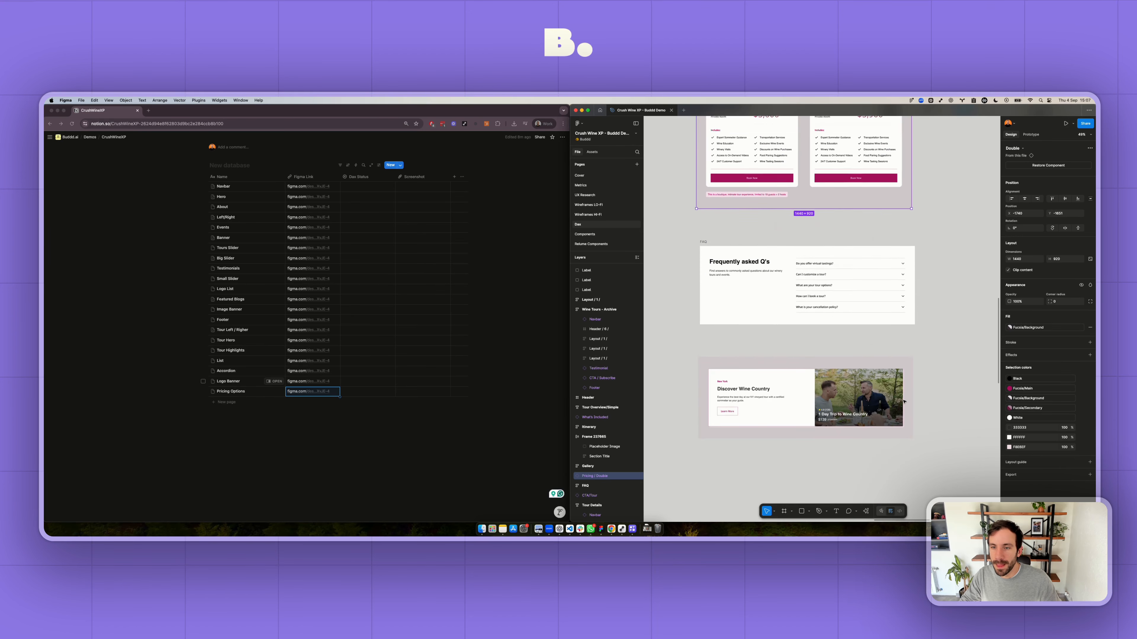
{"action": "left_click", "coordinate": [765, 274]}
{"action": "left_click", "coordinate": [716, 227]}
{"action": "left_click", "coordinate": [716, 228]}
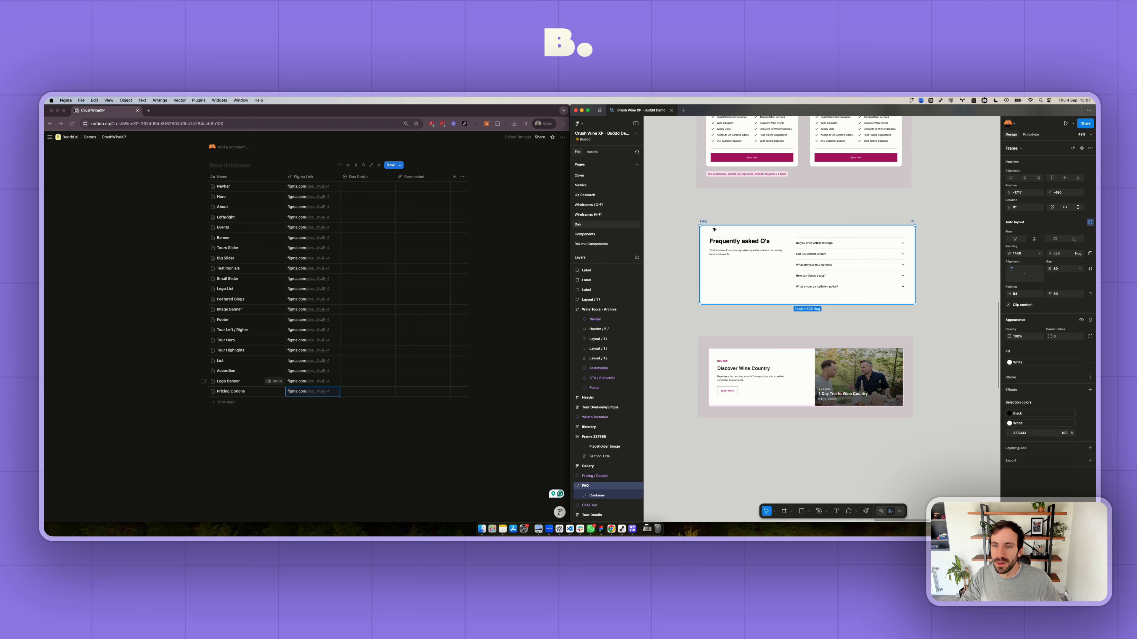
{"action": "right_click", "coordinate": [716, 228]}
{"action": "mouse_move", "coordinate": [766, 254]}
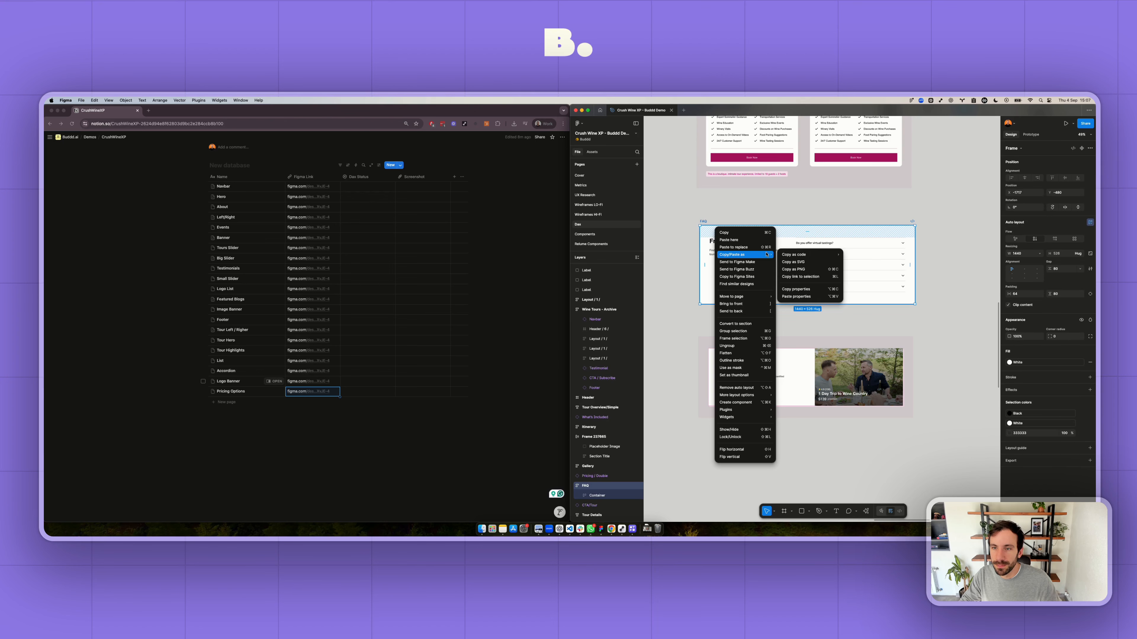
{"action": "left_click", "coordinate": [801, 276]}
- Switch to Notion and add a database entry named FAQs with the copied link as its Figma Link
{"action": "left_click", "coordinate": [232, 402]}
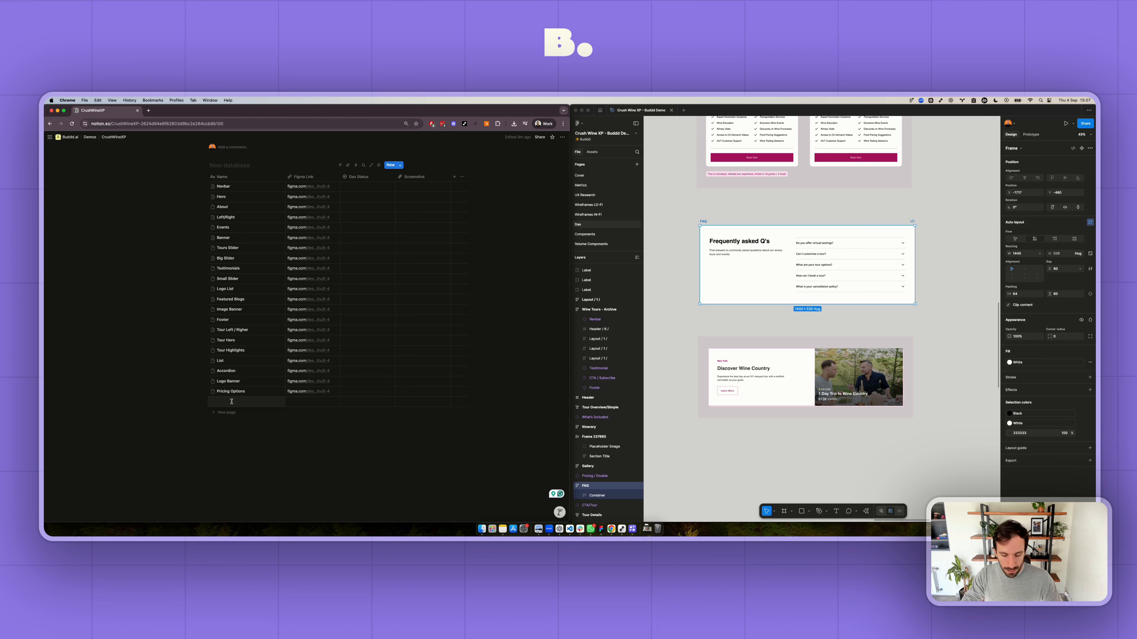
{"action": "type", "text": "FAQs"}
{"action": "key", "text": "Tab"}
{"action": "key", "text": "super+v"}
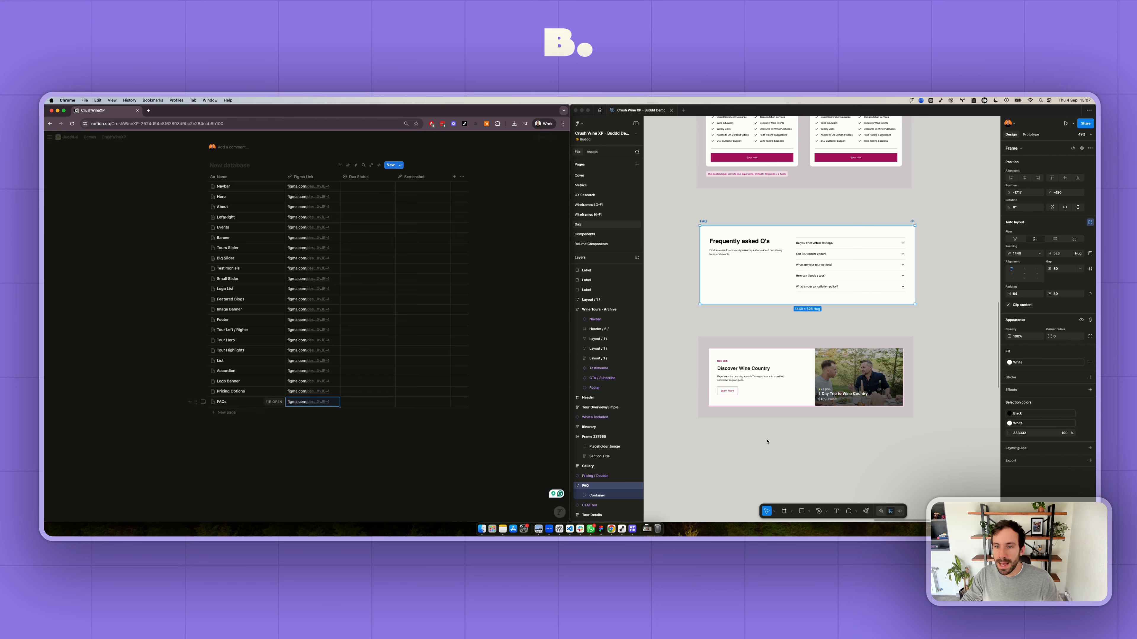
- Switch to Figma and copy a link to the CTA/Tour component titled "Discover Wine Country"
{"action": "left_click", "coordinate": [787, 370]}
{"action": "left_click", "coordinate": [788, 361]}
{"action": "right_click", "coordinate": [789, 361]}
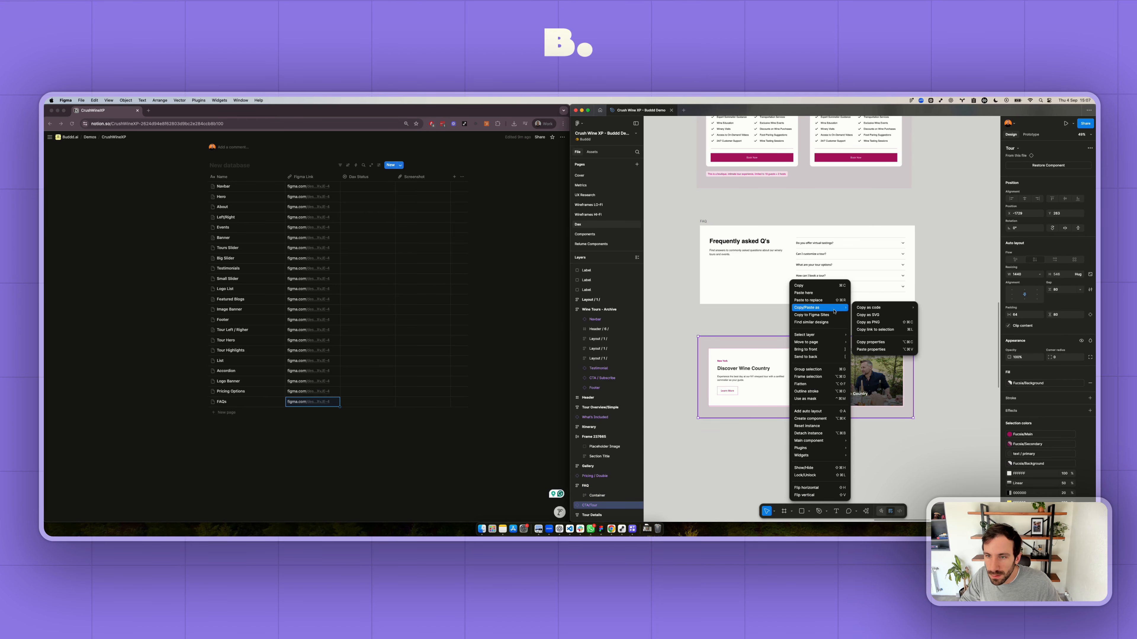
{"action": "mouse_move", "coordinate": [832, 308]}
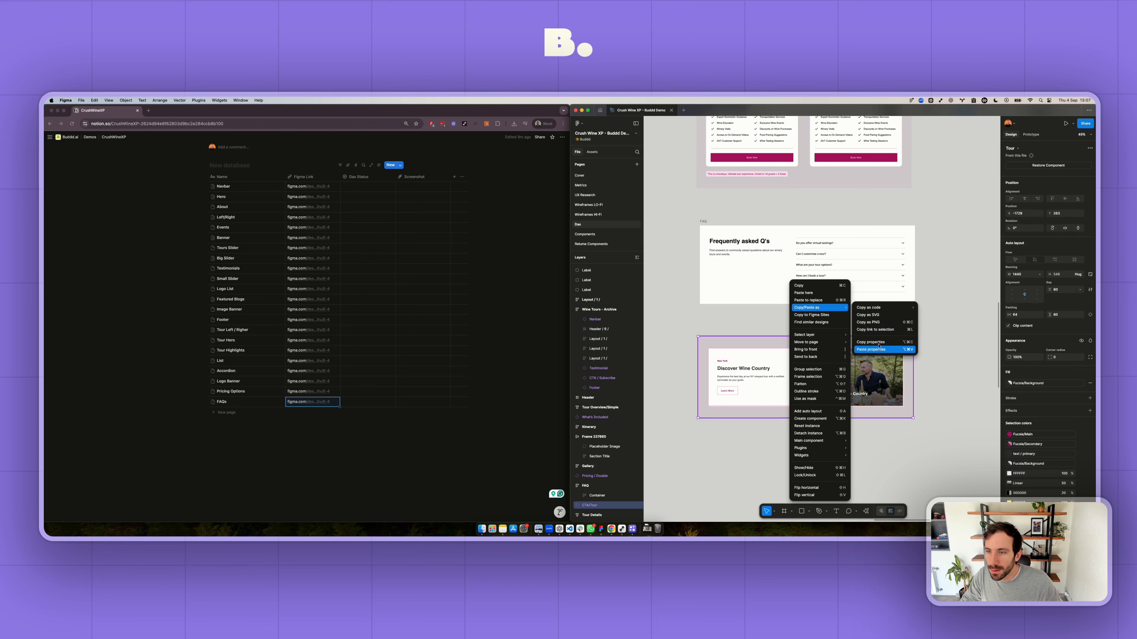
{"action": "left_click", "coordinate": [875, 330]}
- Switch to Notion and add a database entry named Related Tours with the copied link as its Figma Link
{"action": "scroll", "coordinate": [774, 381], "scroll_direction": "up", "scroll_amount": 3}
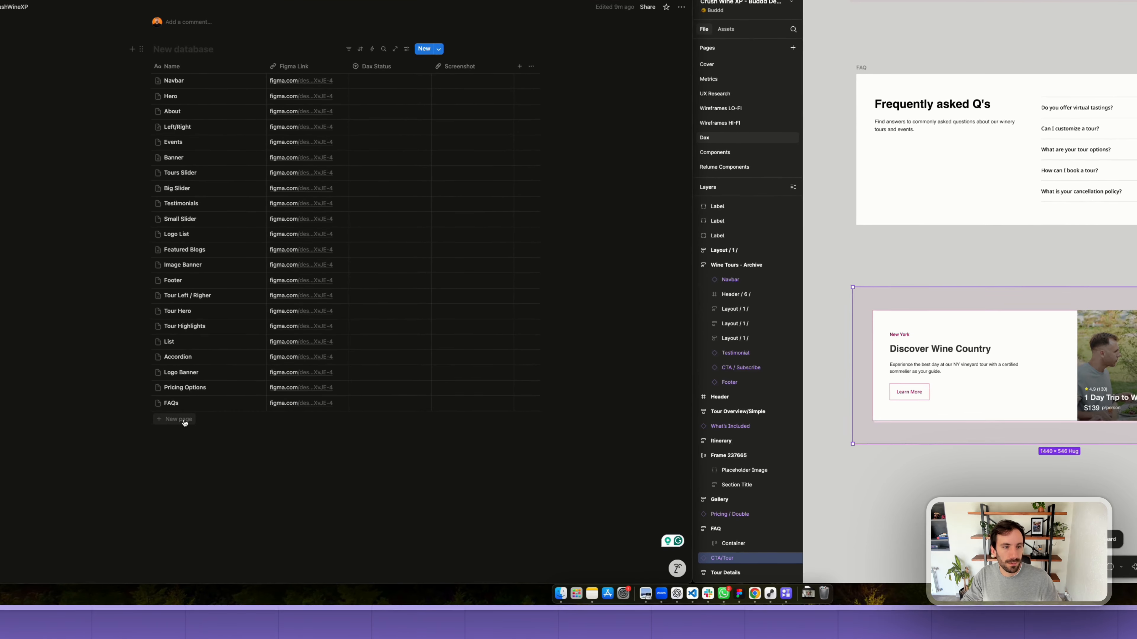
{"action": "left_click", "coordinate": [184, 420]}
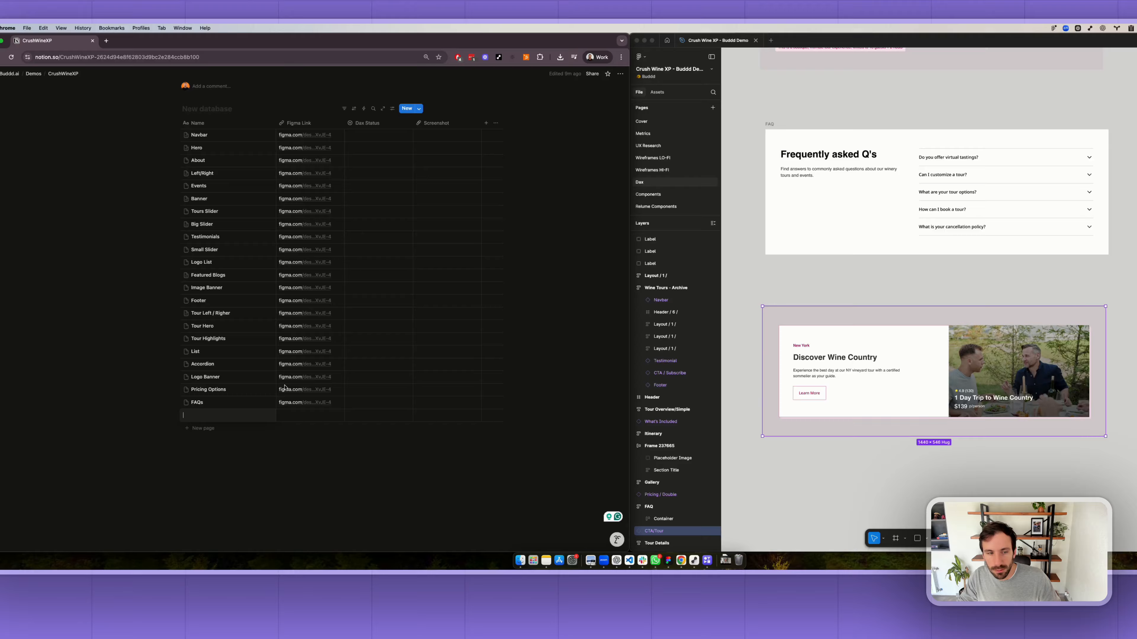
{"action": "type", "text": "Relat"}
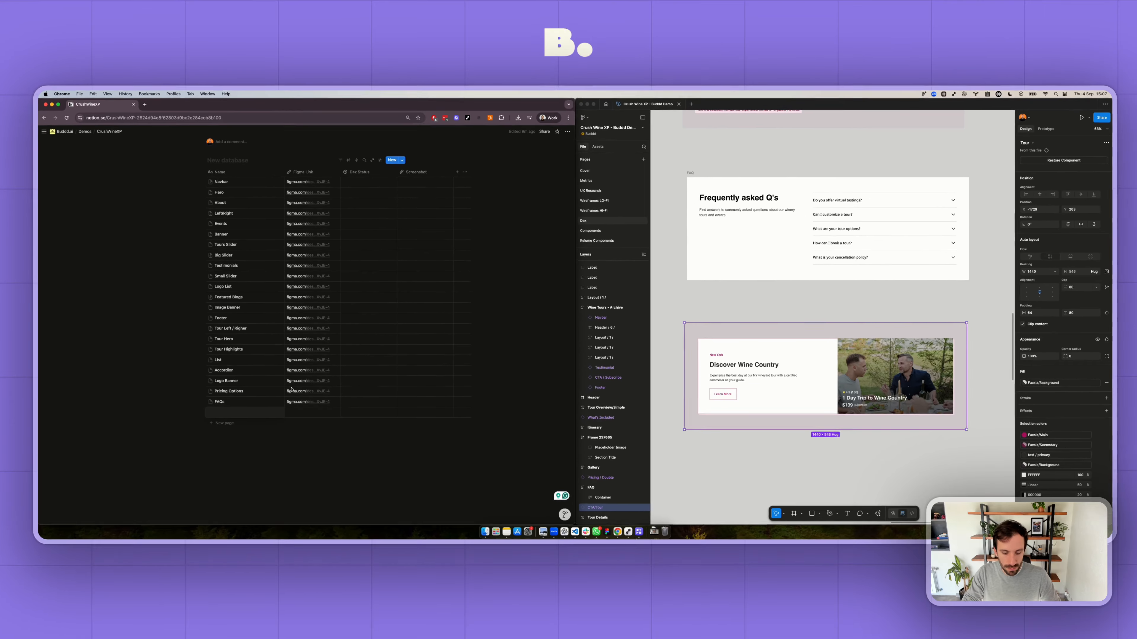
{"action": "type", "text": "ed Tou"}
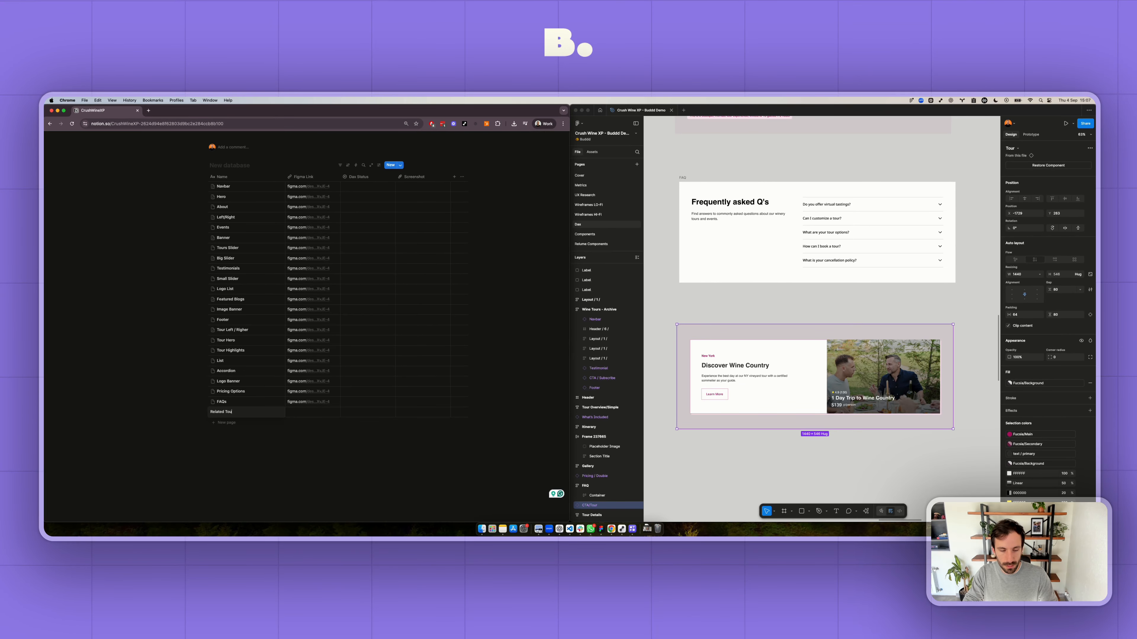
{"action": "type", "text": "rs"}
{"action": "key", "text": "Tab"}
{"action": "key", "text": "super+v"}
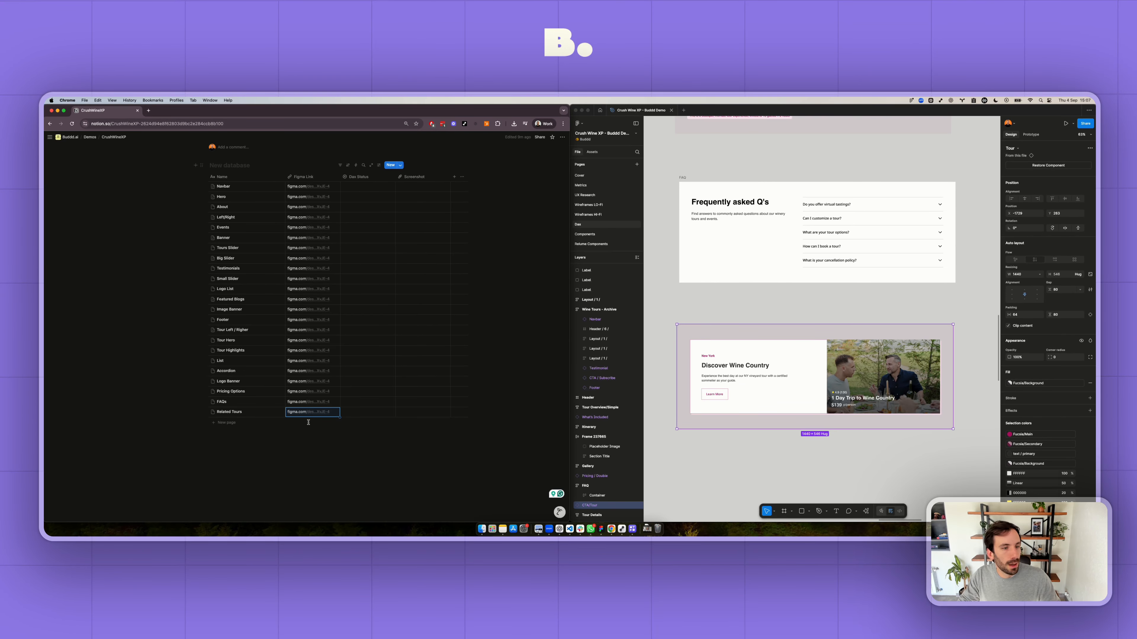
- Open the Related Tours entry and write the note "The user should be able to pick the related tour manually." in its body
{"action": "left_click", "coordinate": [274, 412]}
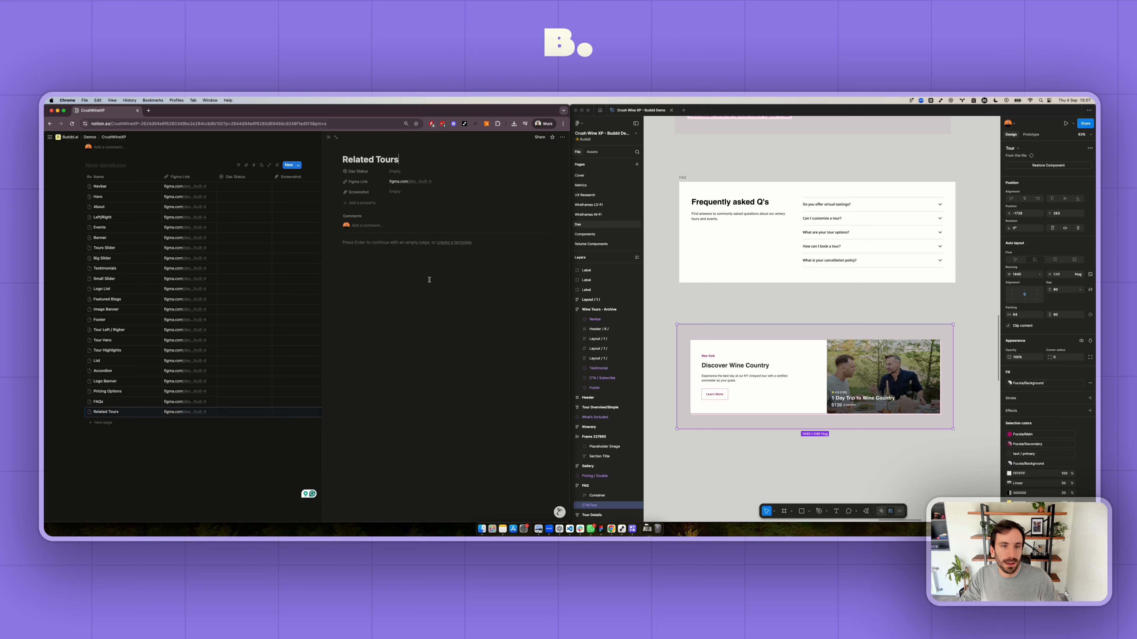
{"action": "left_click", "coordinate": [411, 246]}
{"action": "type", "text": "usert should"}
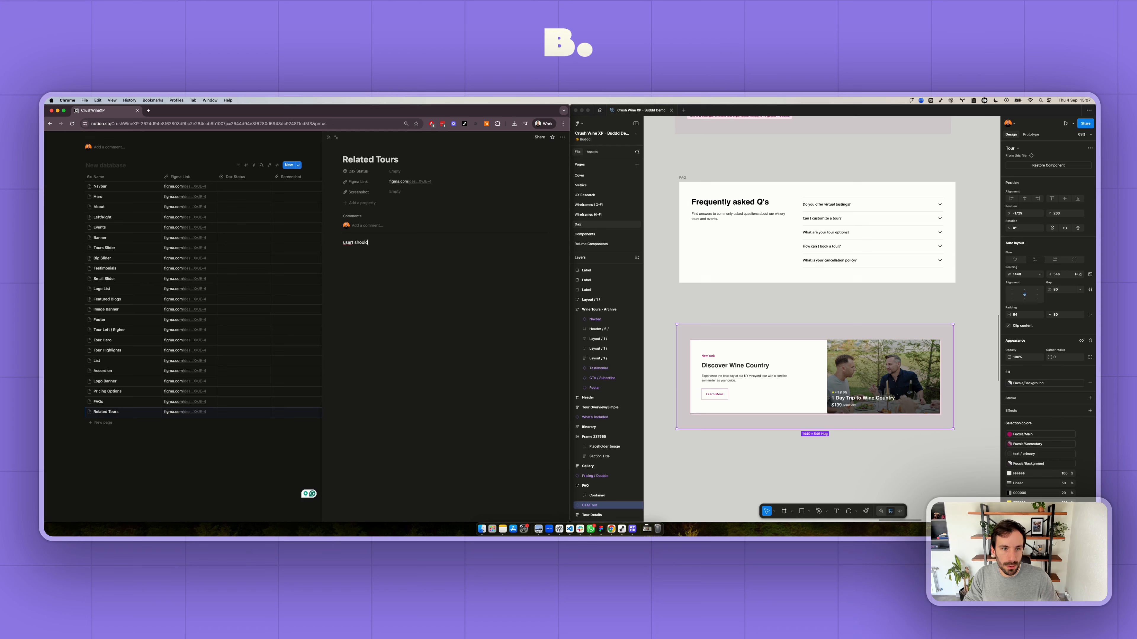
{"action": "key", "text": "super+BackSpace"}
{"action": "type", "text": "The"}
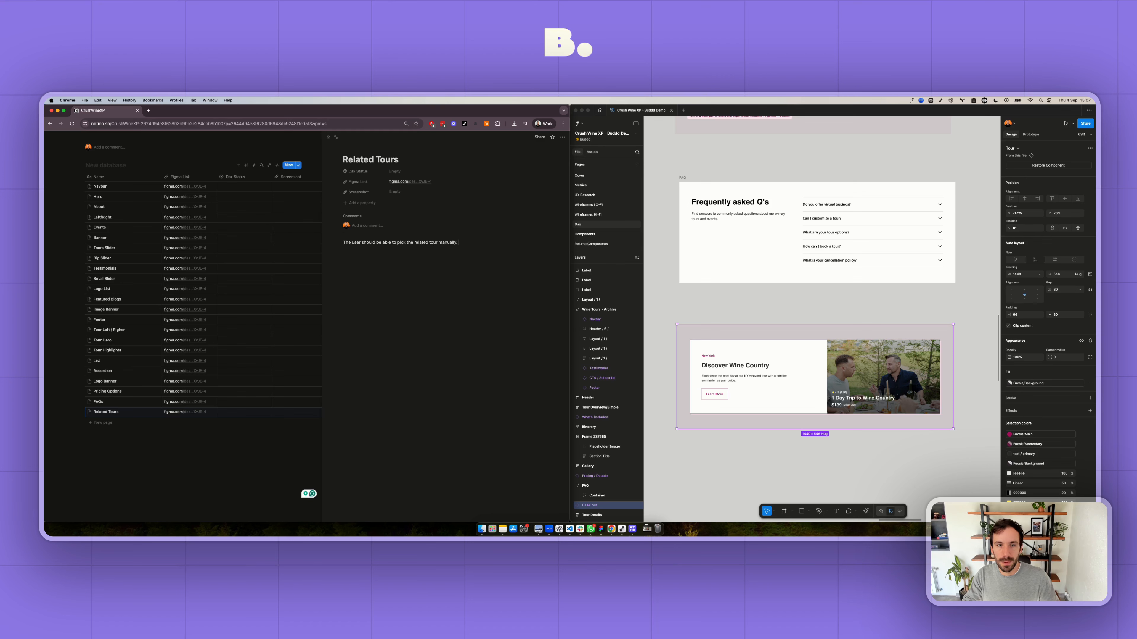
{"action": "scroll", "coordinate": [934, 430], "scroll_direction": "down", "scroll_amount": 10}
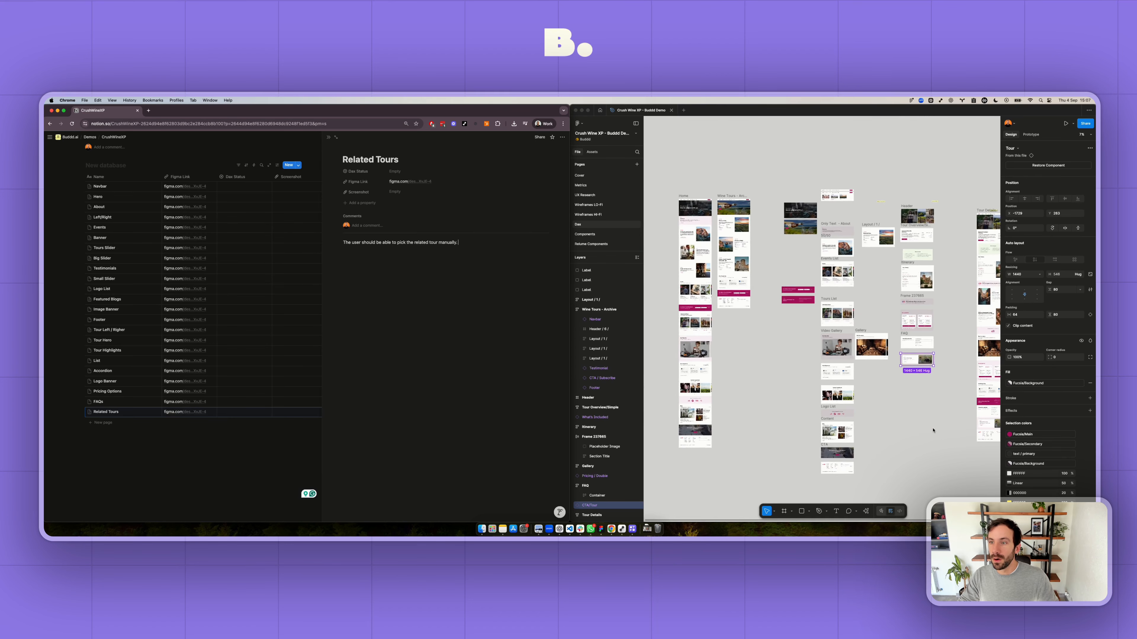
{"action": "scroll", "coordinate": [933, 430], "scroll_direction": "right", "scroll_amount": 5}
{"action": "scroll", "coordinate": [825, 313], "scroll_direction": "left", "scroll_amount": 2}
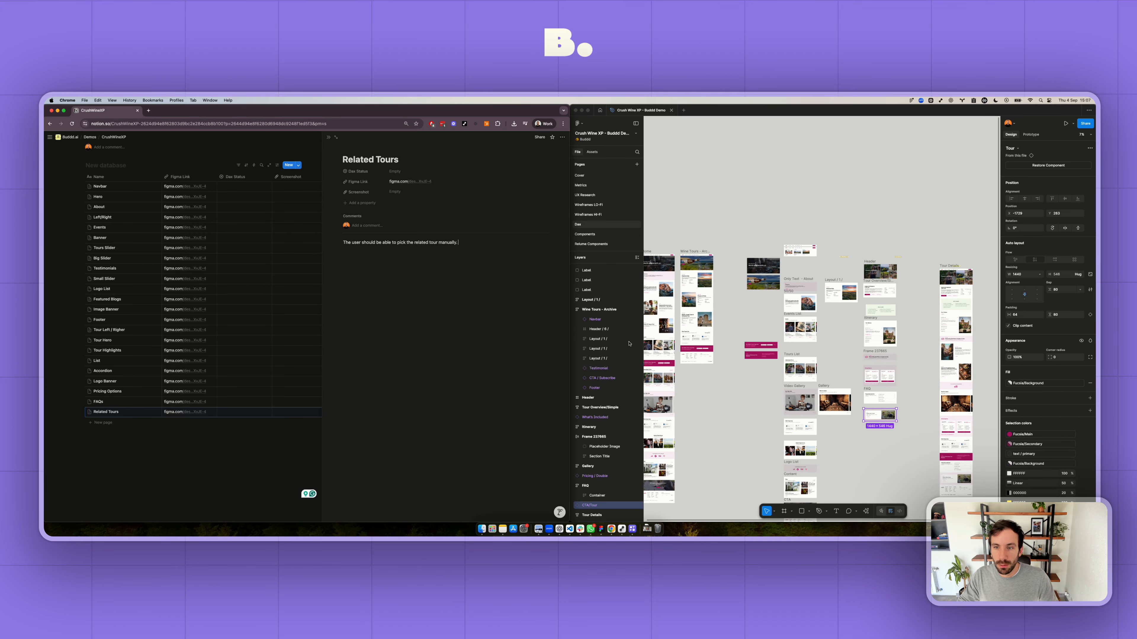
{"action": "scroll", "coordinate": [870, 281], "scroll_direction": "left", "scroll_amount": 2}
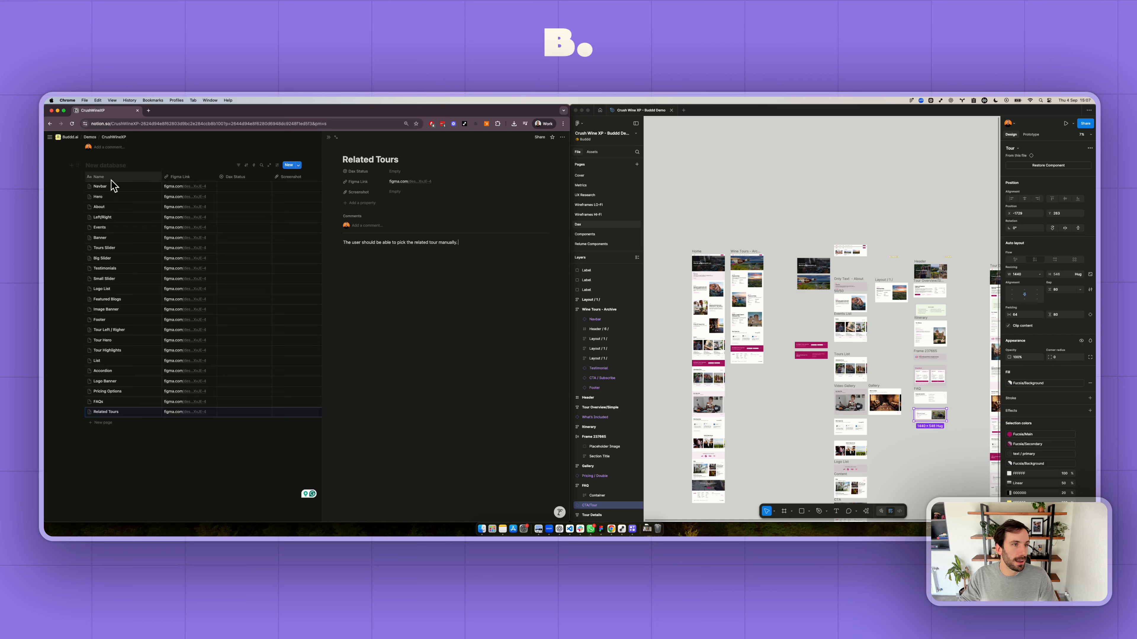